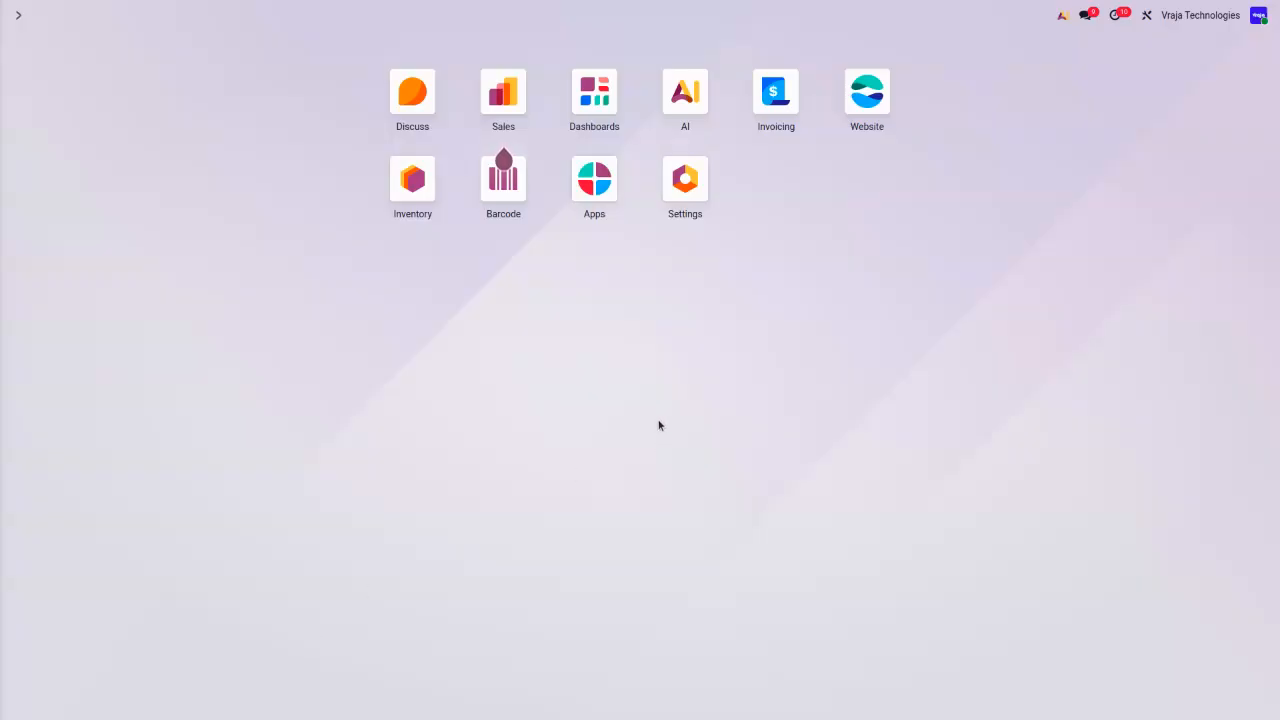
# - Open the Google Merchant Center feeds list in the Website app
pyautogui.click(867, 116)
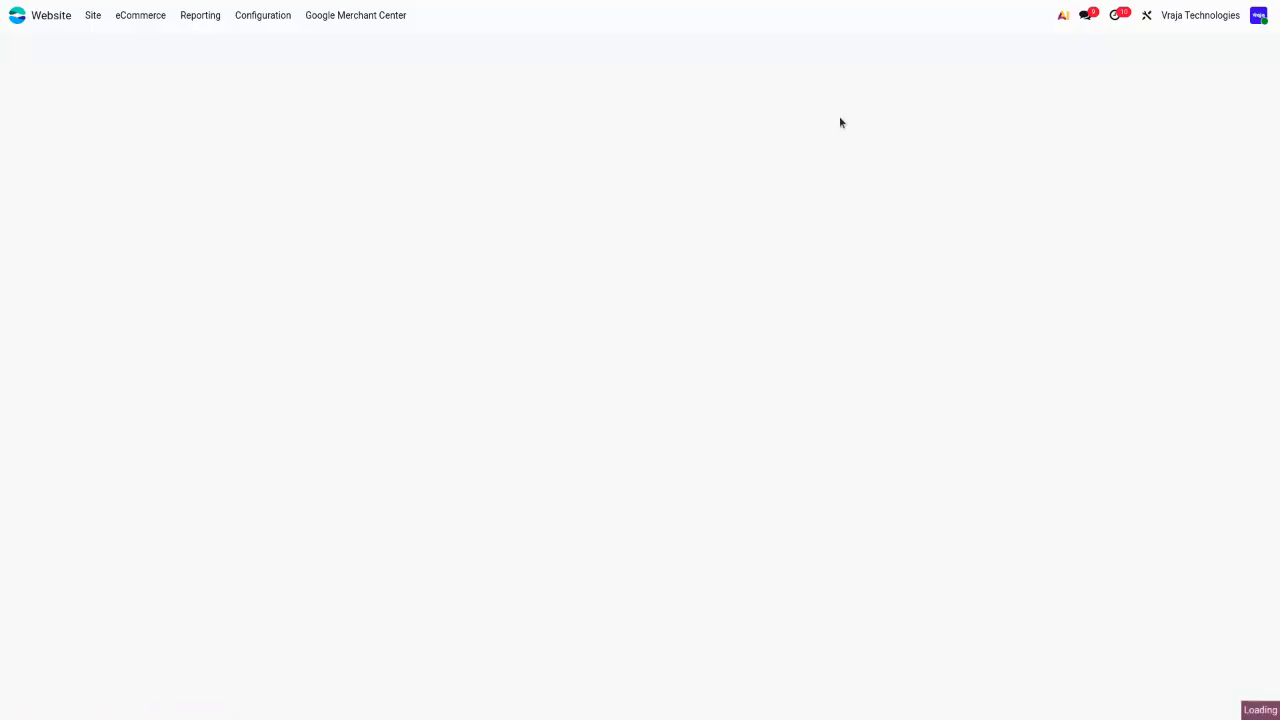
pyautogui.click(378, 22)
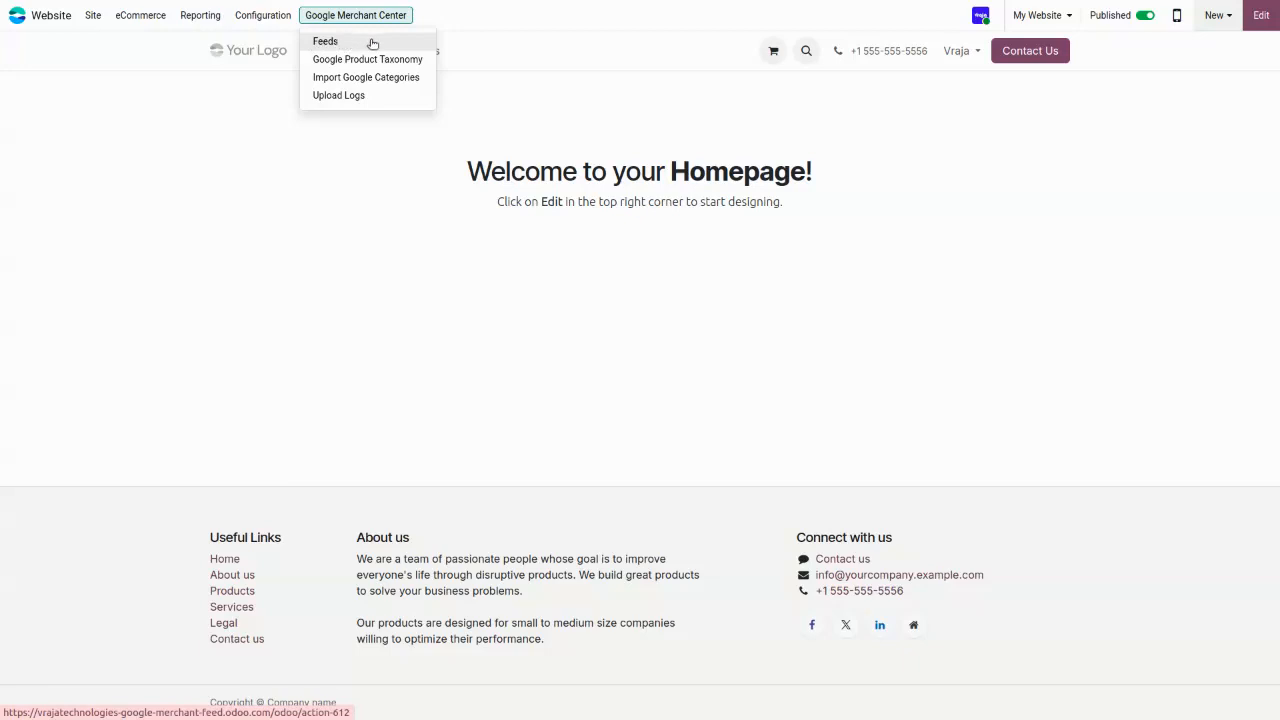
pyautogui.click(371, 45)
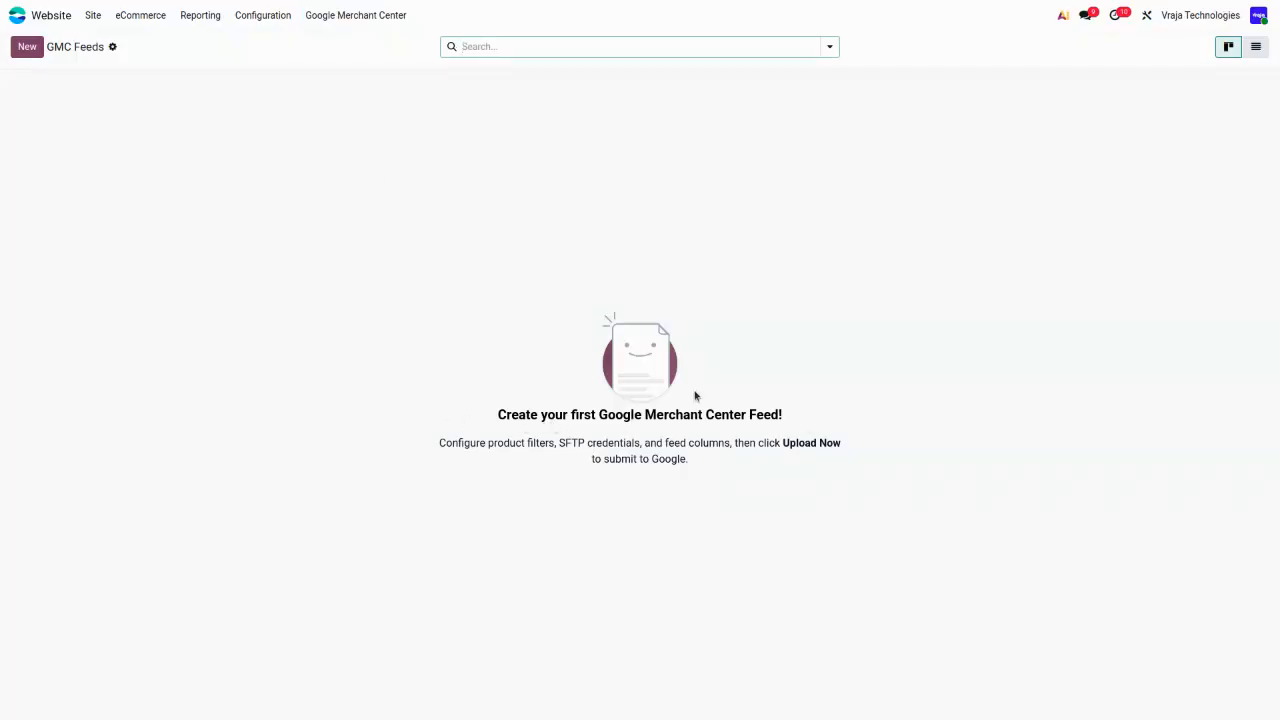
# - Create a new feed named Google Shopping and save it
pyautogui.click(27, 48)
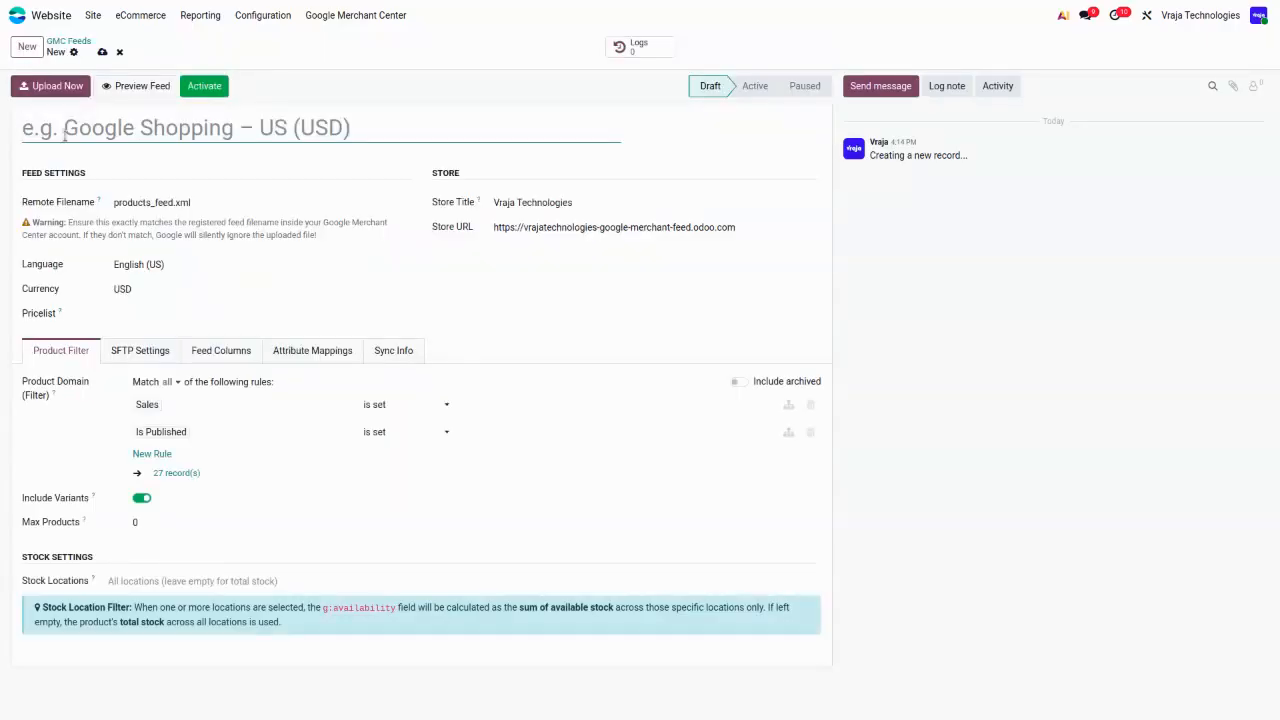
pyautogui.write('Google Shopping')
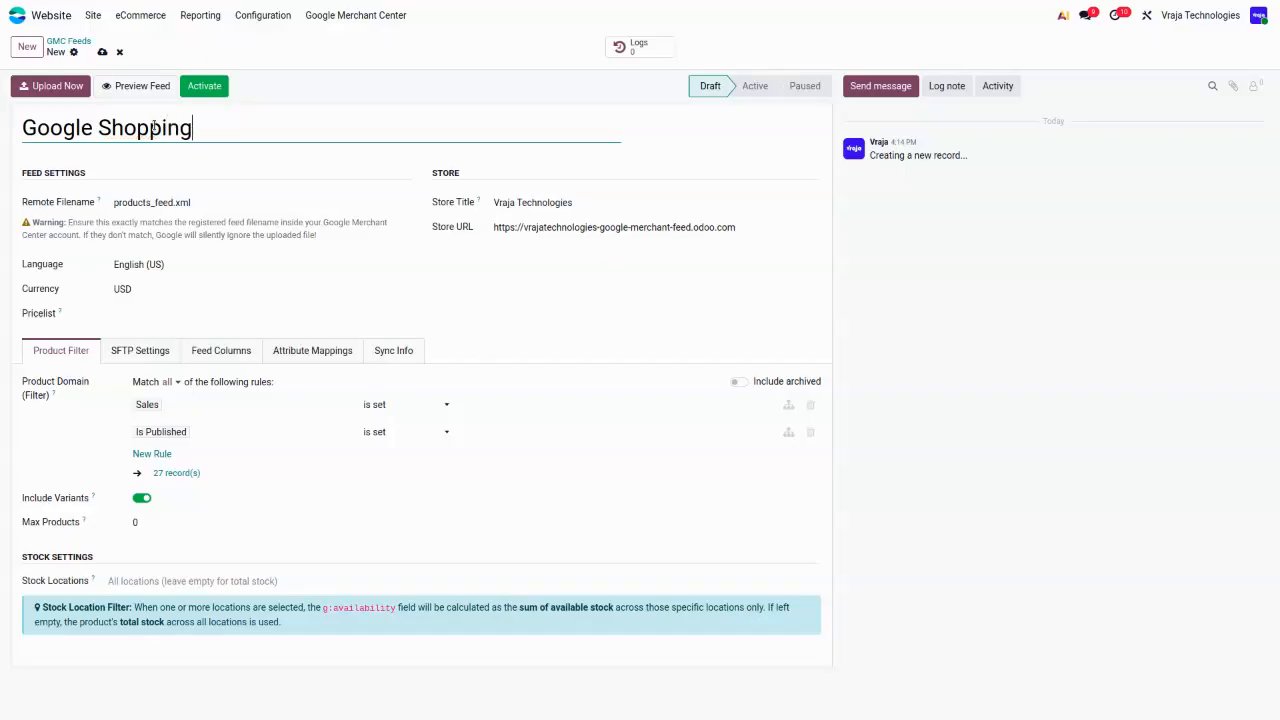
pyautogui.click(102, 52)
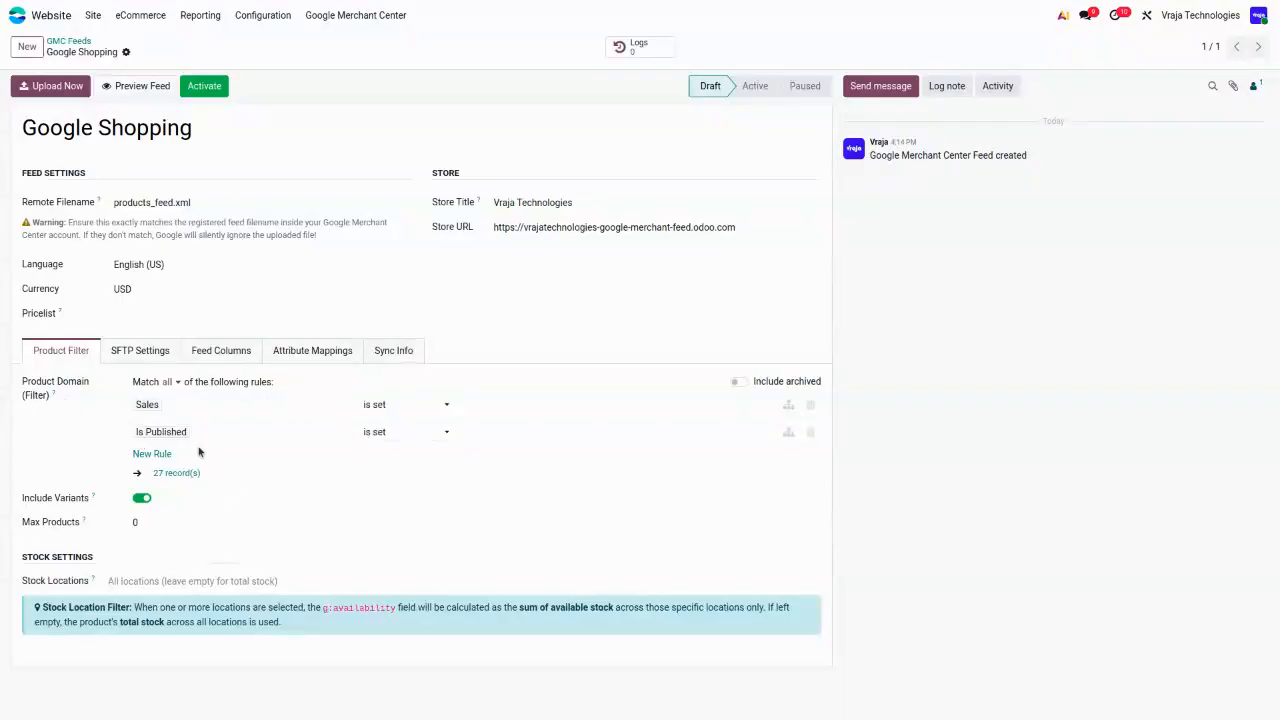
# - Review the feed's SFTP settings, feed columns, attribute mappings, sync info and product filter sections
pyautogui.click(108, 354)
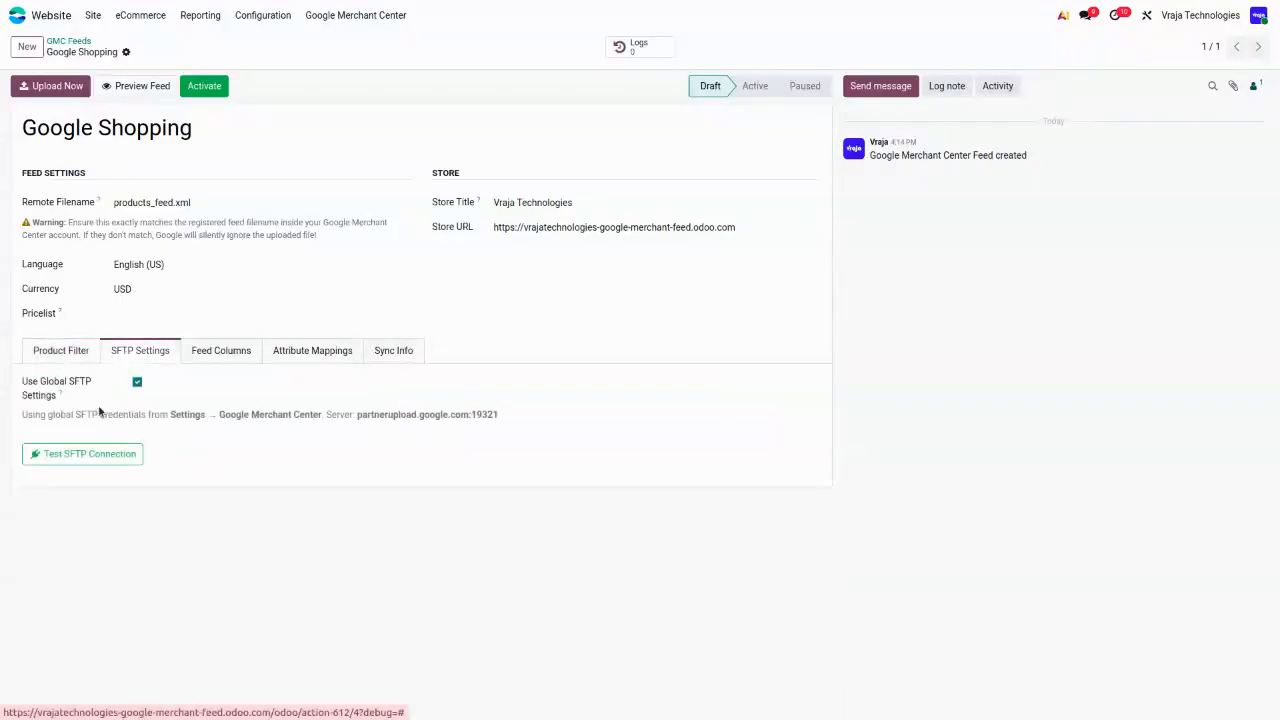
pyautogui.click(225, 360)
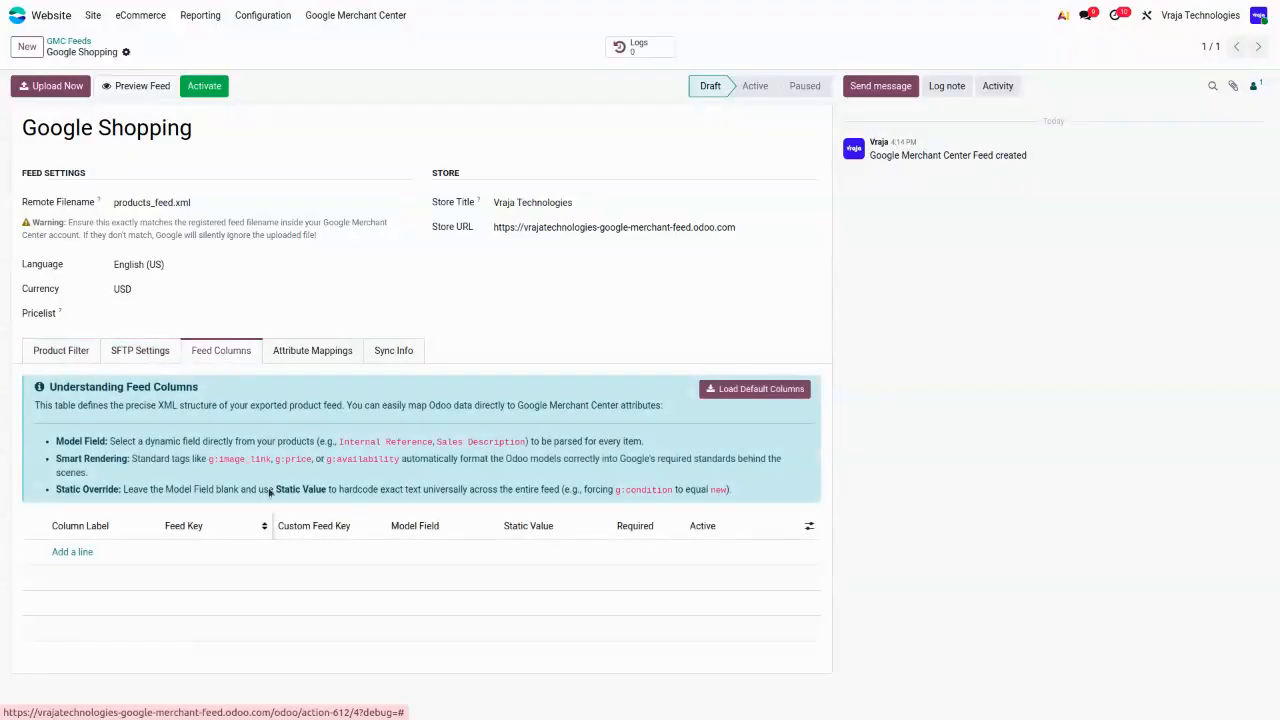
pyautogui.click(348, 364)
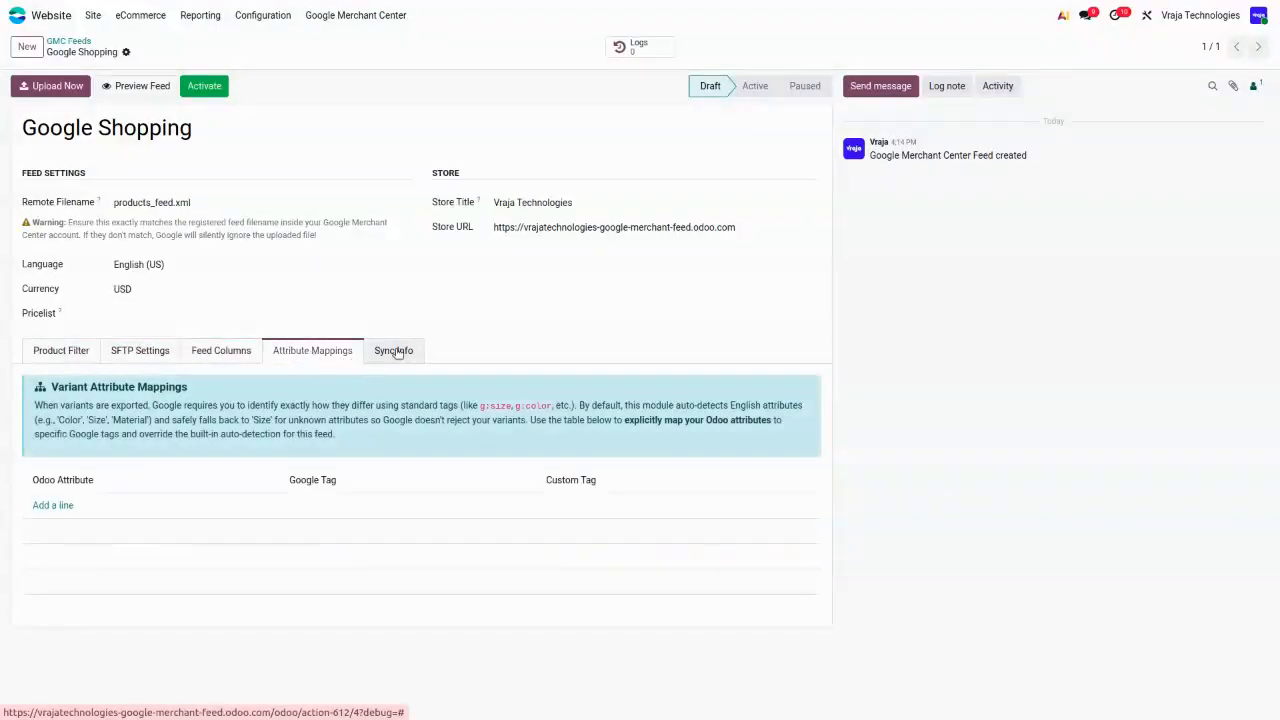
pyautogui.click(397, 353)
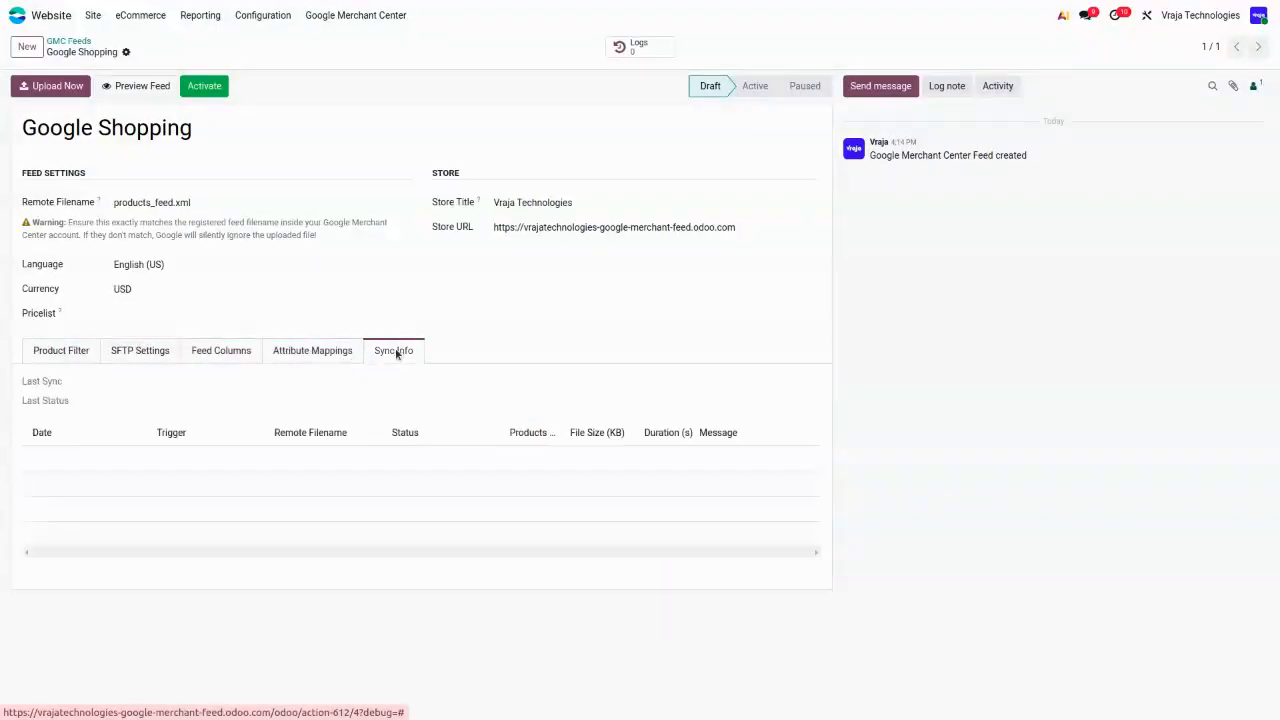
pyautogui.click(58, 355)
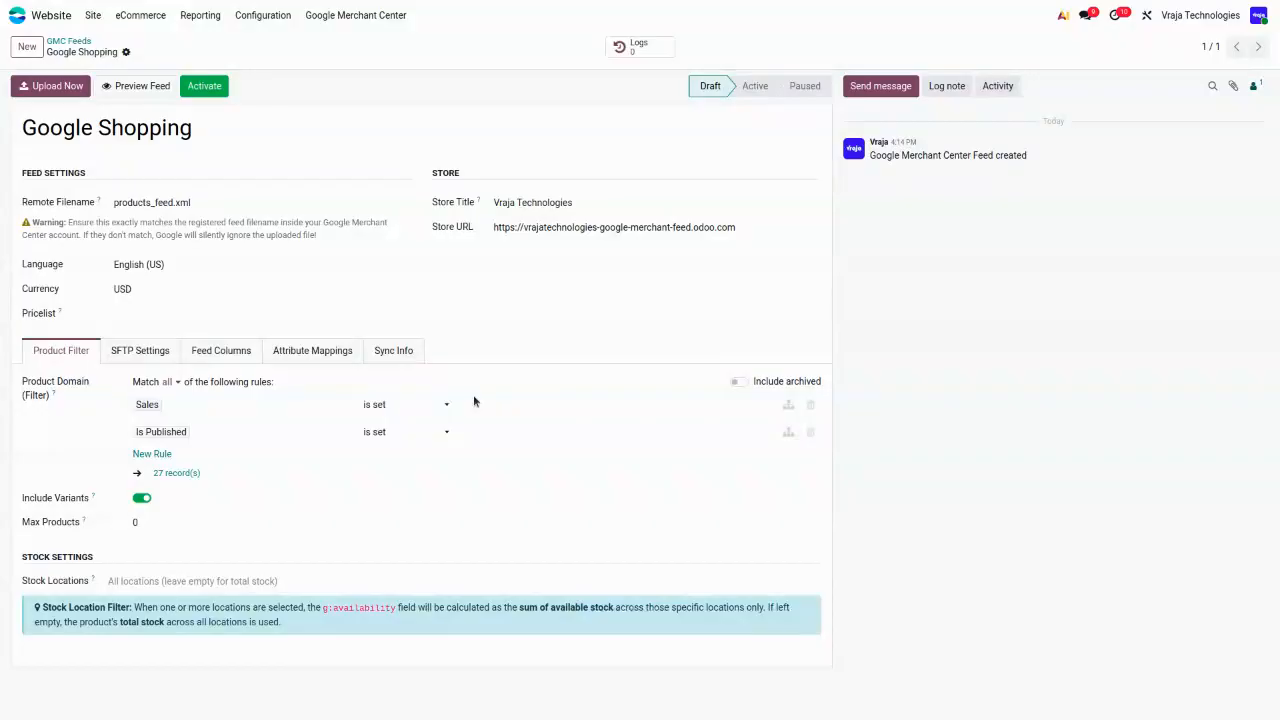
# - Turn off the feed's global SFTP settings to inspect its own credential fields, and turn them back on and save
pyautogui.click(115, 352)
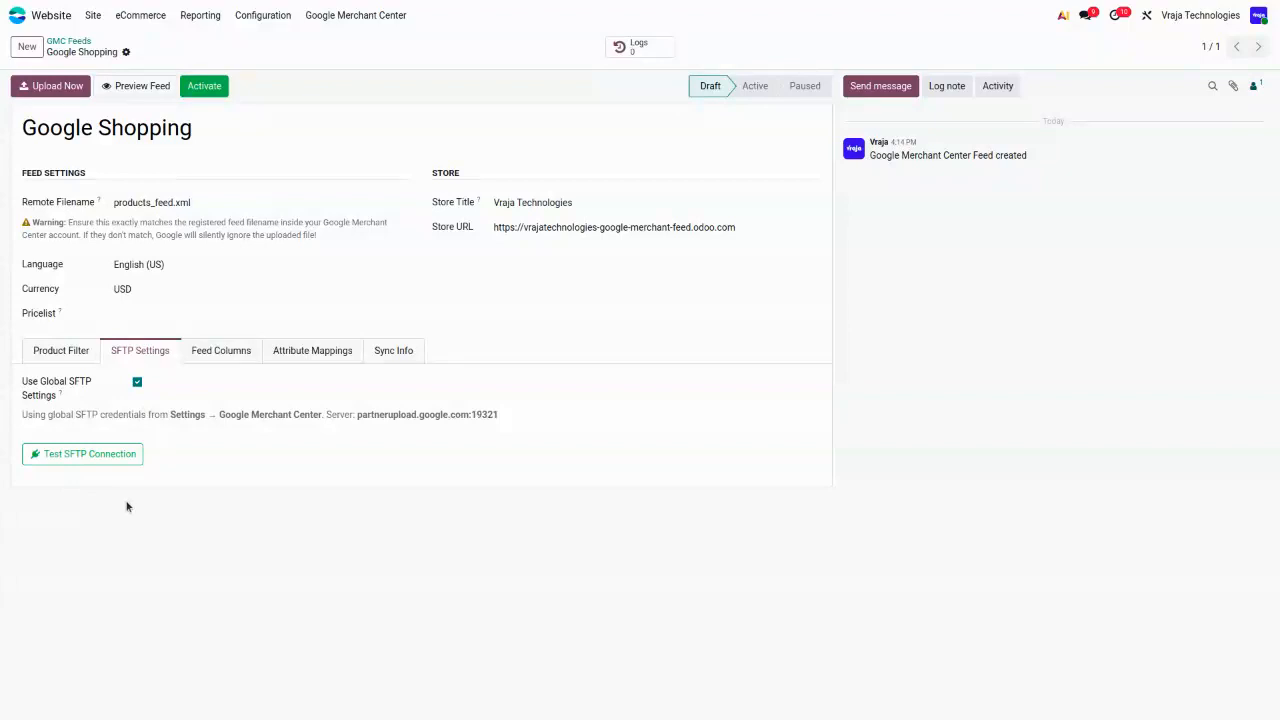
pyautogui.click(58, 455)
pyautogui.click(136, 384)
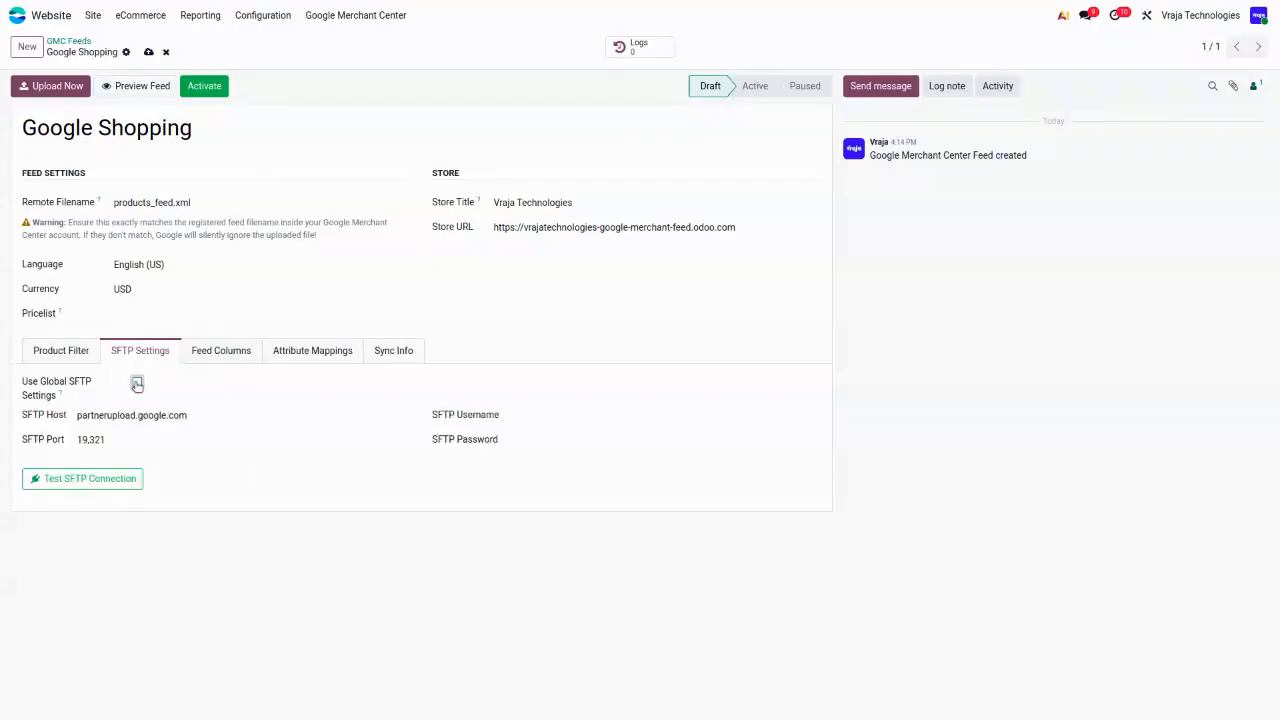
pyautogui.click(551, 415)
pyautogui.click(555, 441)
pyautogui.click(137, 382)
pyautogui.click(150, 52)
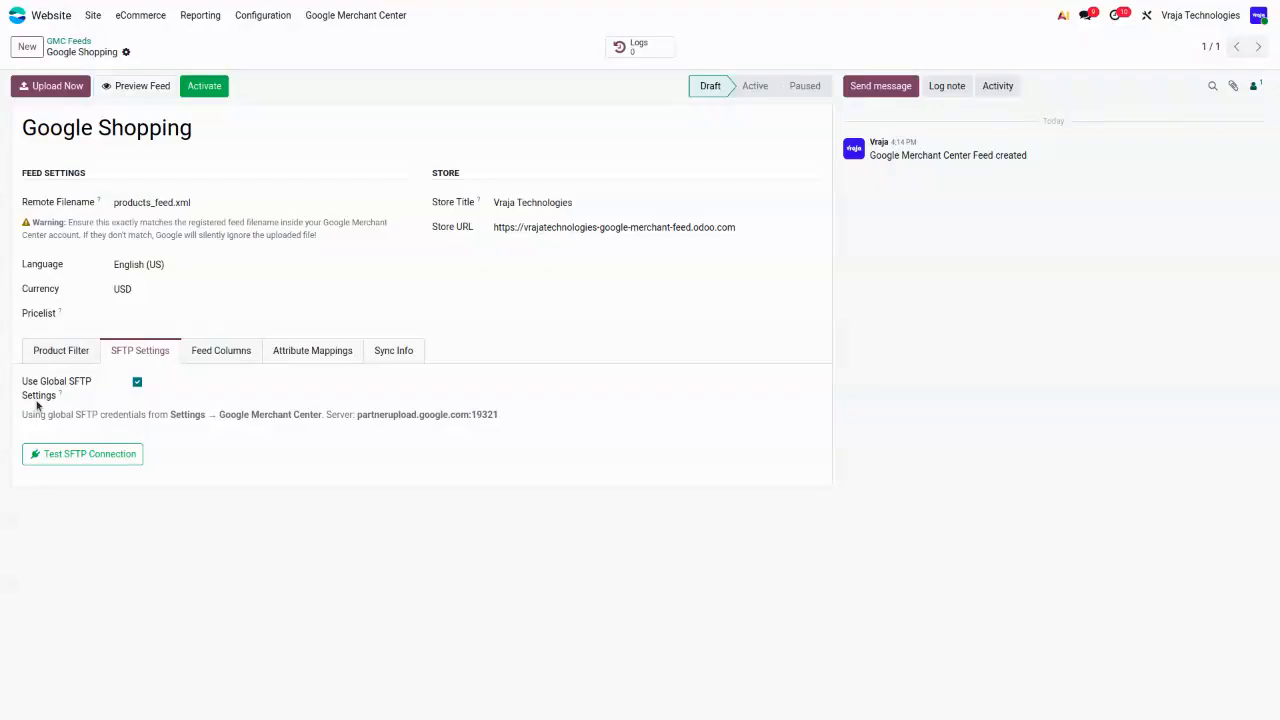
pyautogui.moveTo(60, 395)
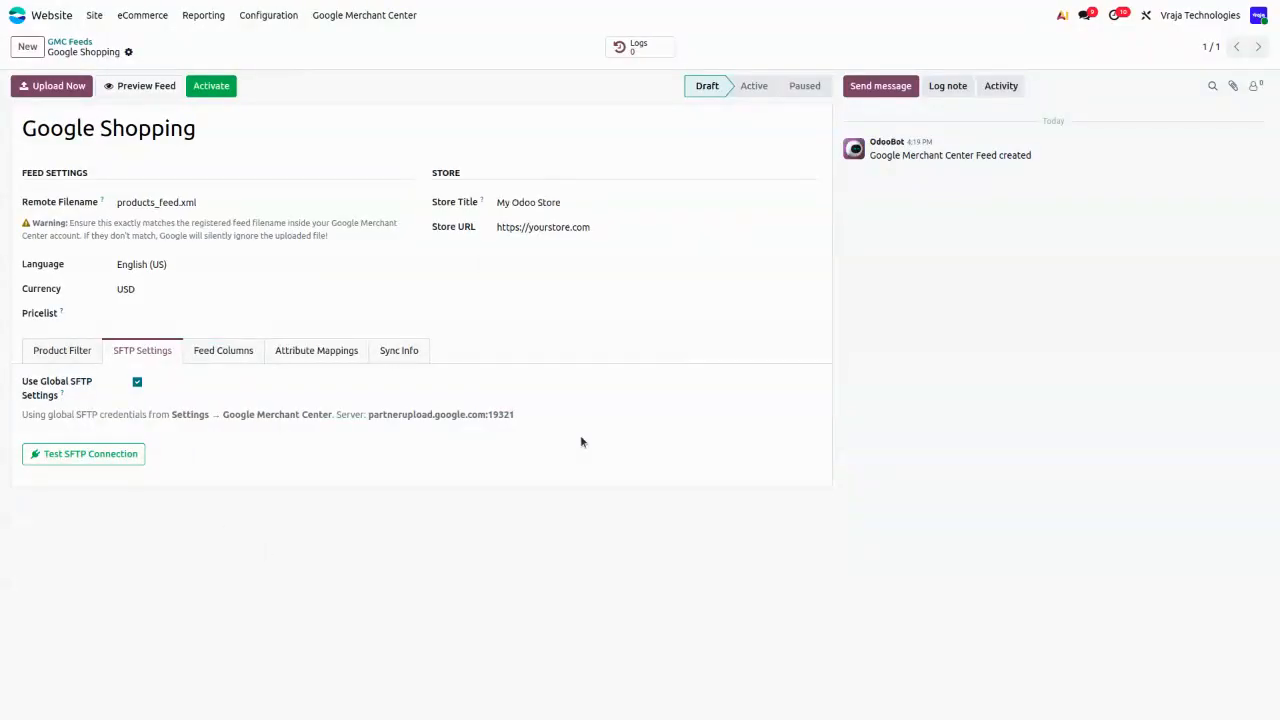
# - Show the feed's full column mapping table
pyautogui.click(226, 352)
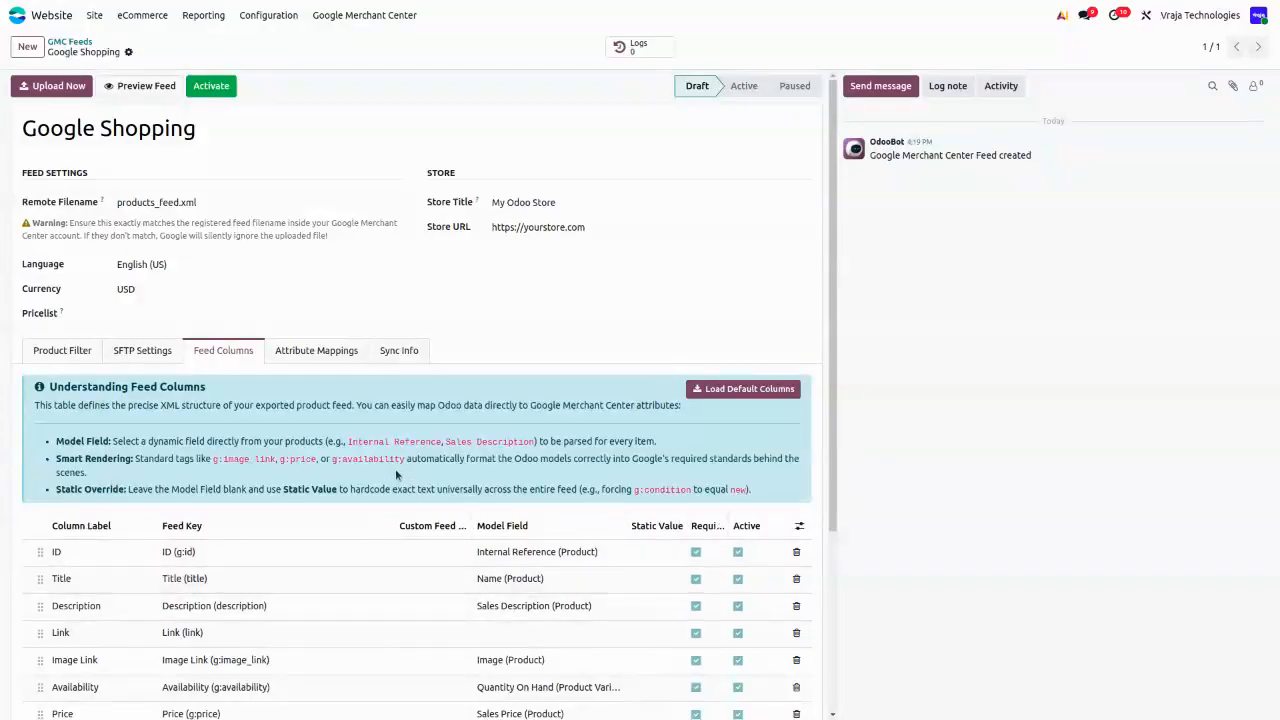
pyautogui.scroll(-3, 396, 474)
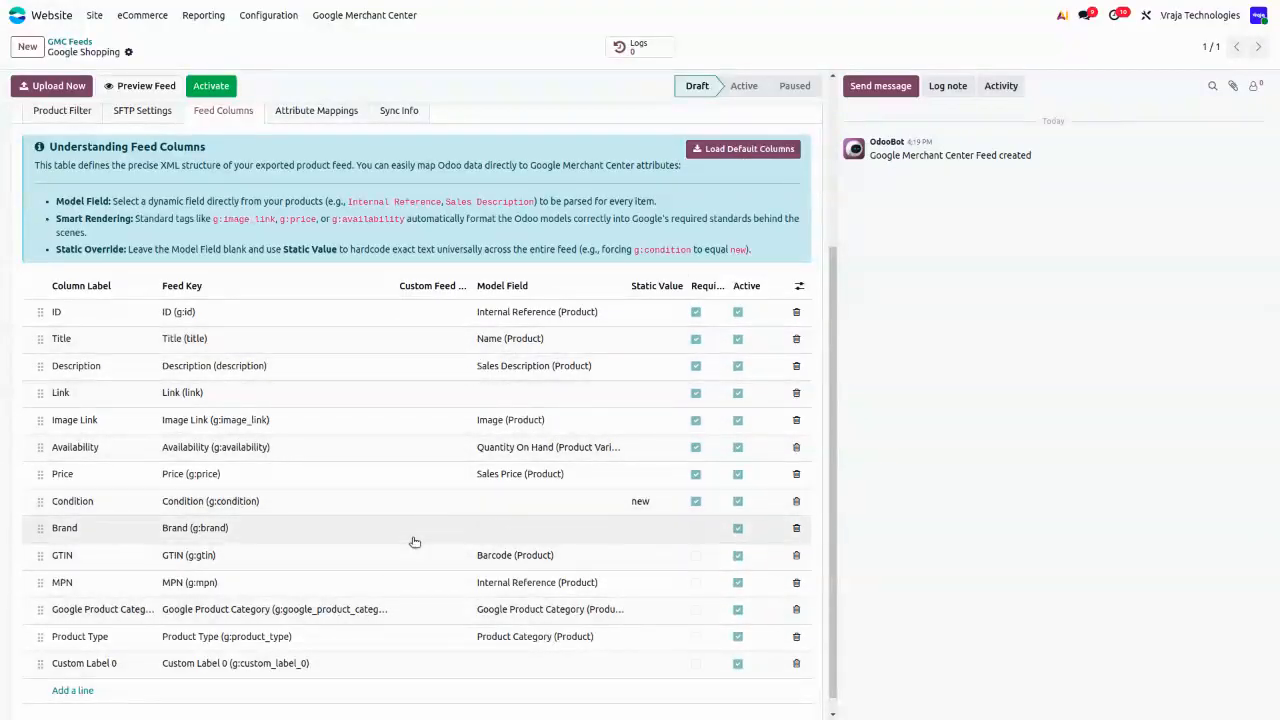
# - Clear the label of the first feed column and re-enter it as ID
pyautogui.click(75, 312)
pyautogui.press('BackSpace')
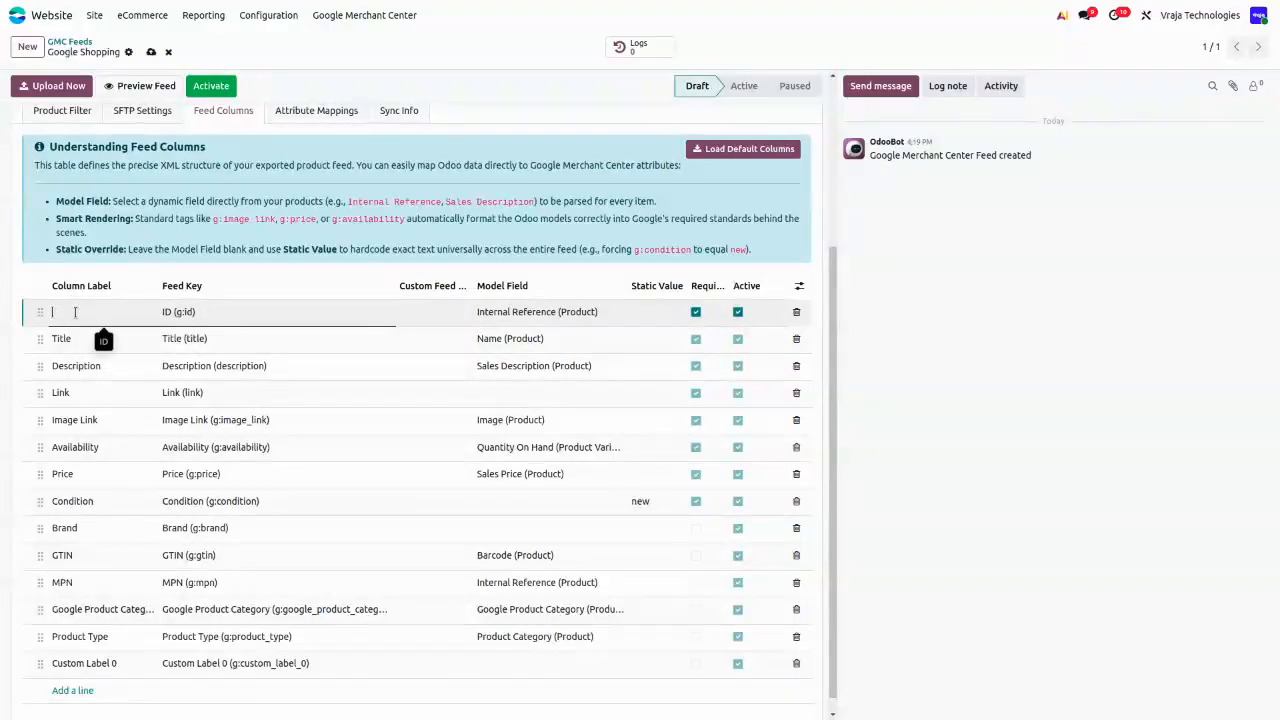
pyautogui.write('ID')
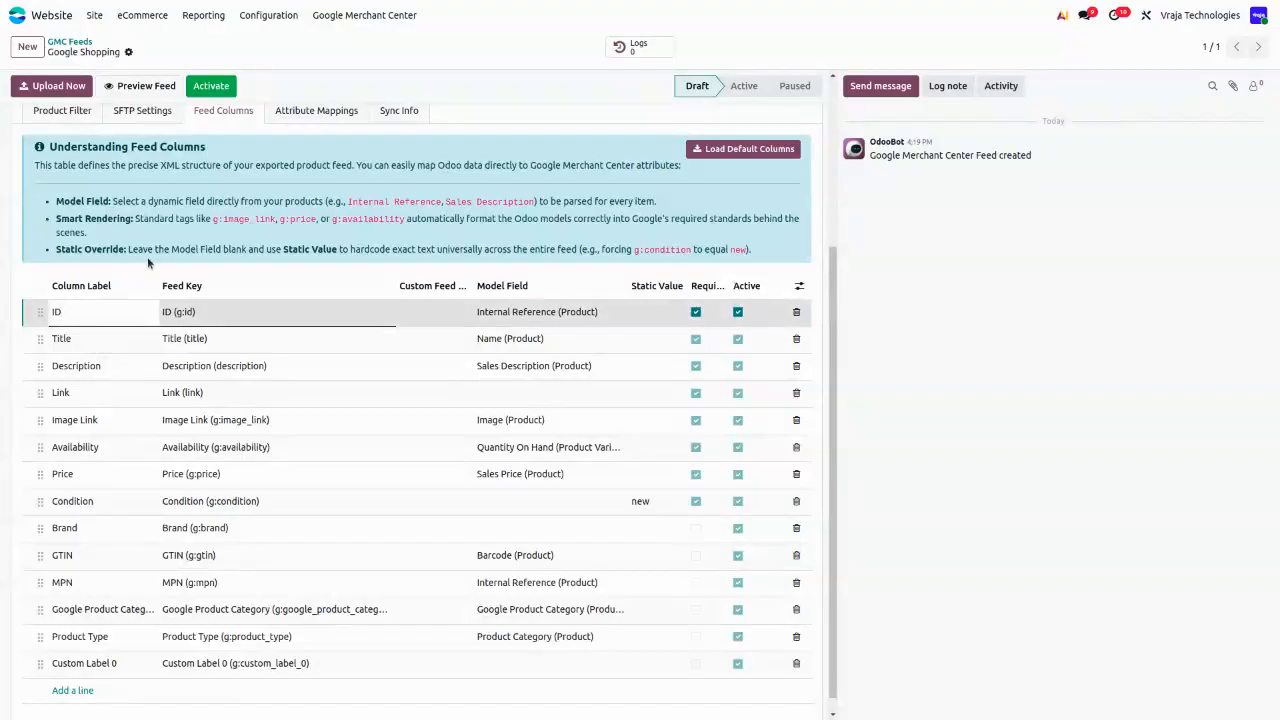
pyautogui.click(173, 260)
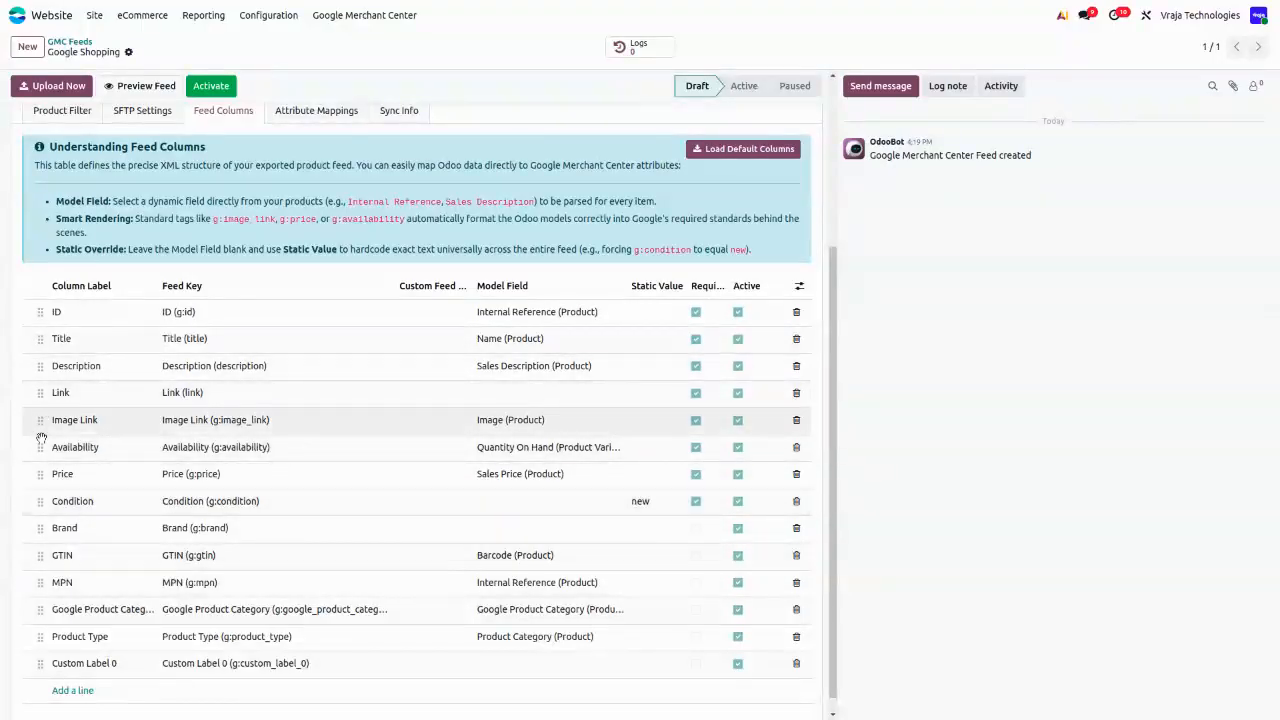
# - Move the Availability column to the end of the feed column table and save the feed
pyautogui.moveTo(41, 477)
pyautogui.mouseDown()
pyautogui.moveTo(40, 449)
pyautogui.moveTo(38, 476)
pyautogui.mouseUp()
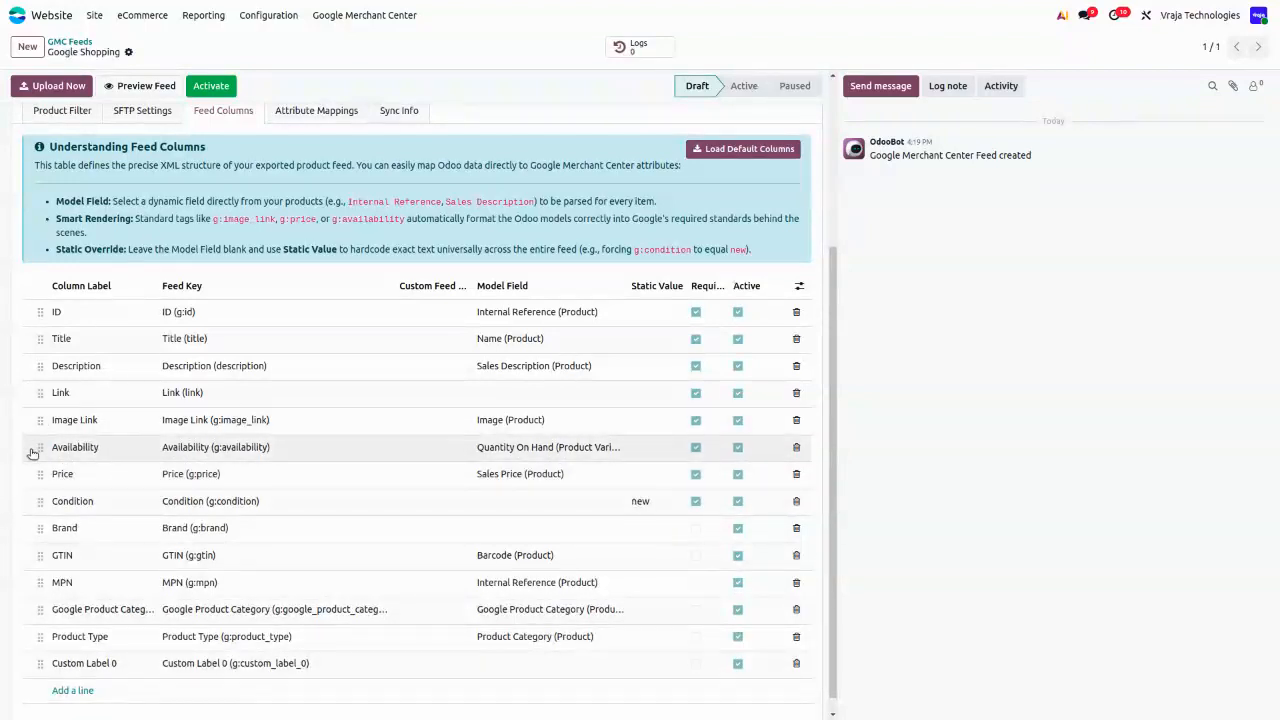
pyautogui.scroll(-1, 420, 538)
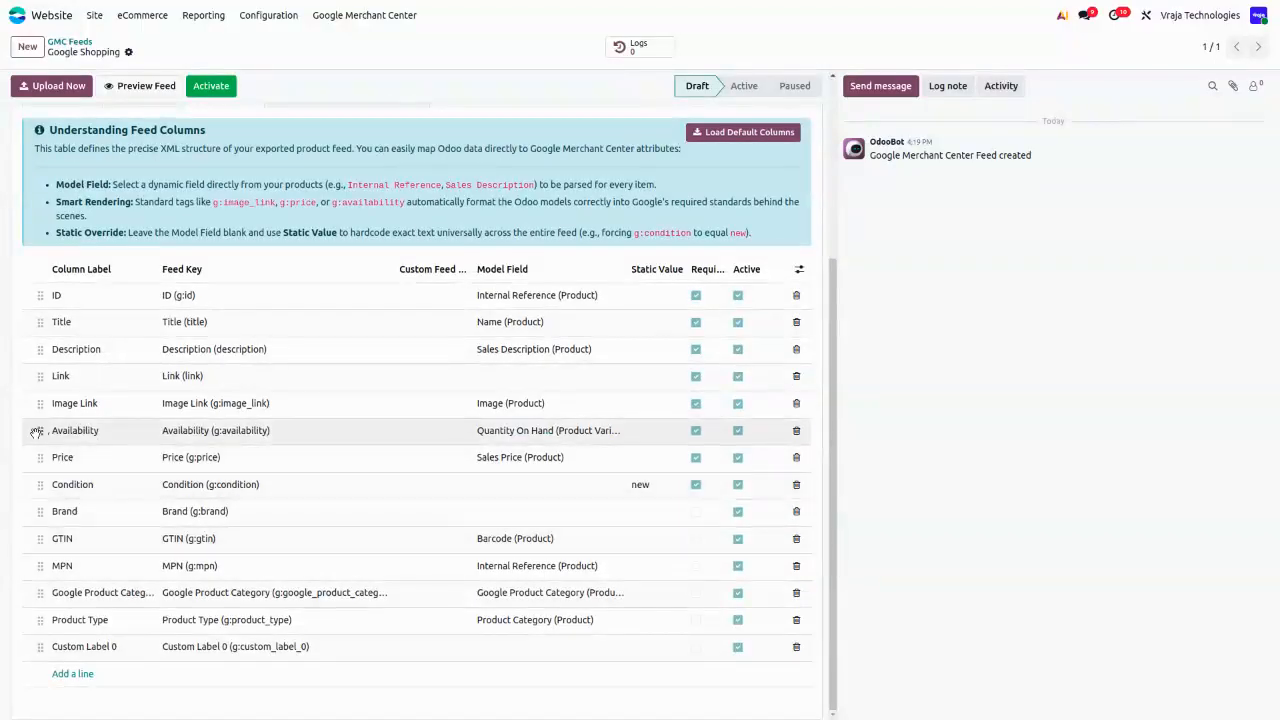
pyautogui.moveTo(36, 432); pyautogui.dragTo(46, 651)
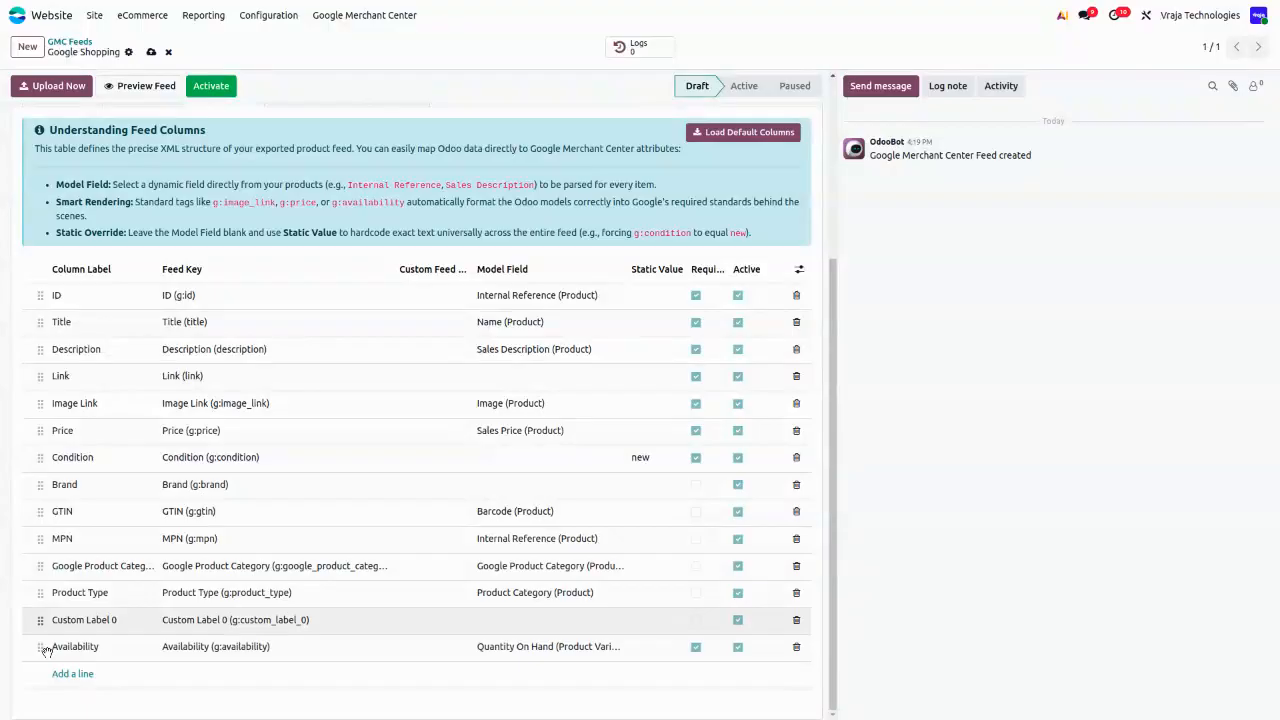
pyautogui.click(152, 52)
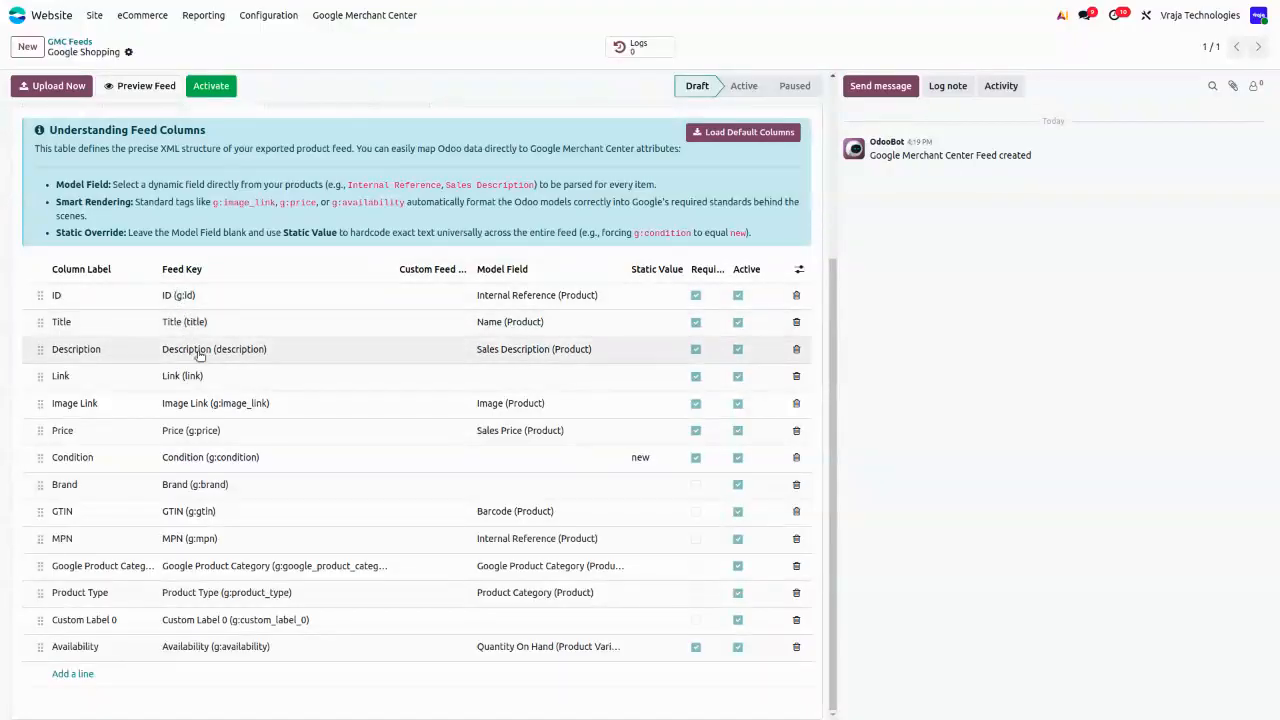
# - Examine the feed keys available for the ID column, including the custom tag option, and leave the selection as it is
pyautogui.click(184, 298)
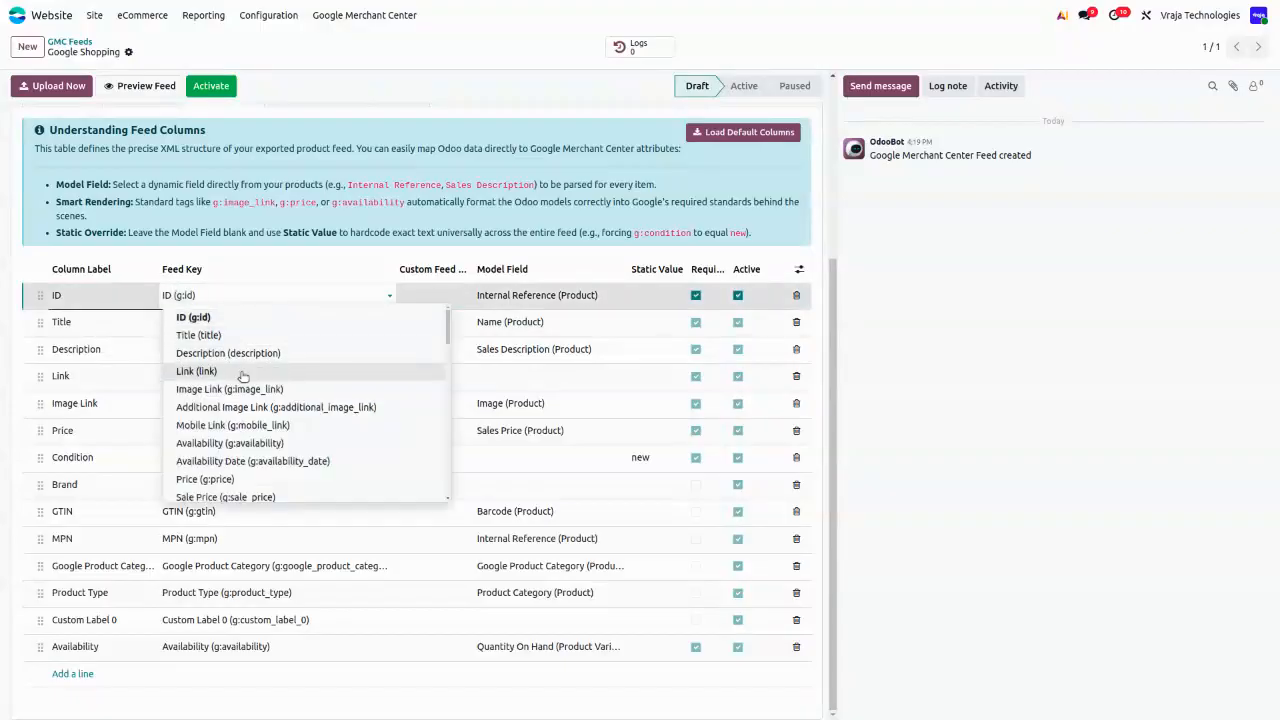
pyautogui.scroll(-8, 240, 430)
pyautogui.scroll(-3, 266, 465)
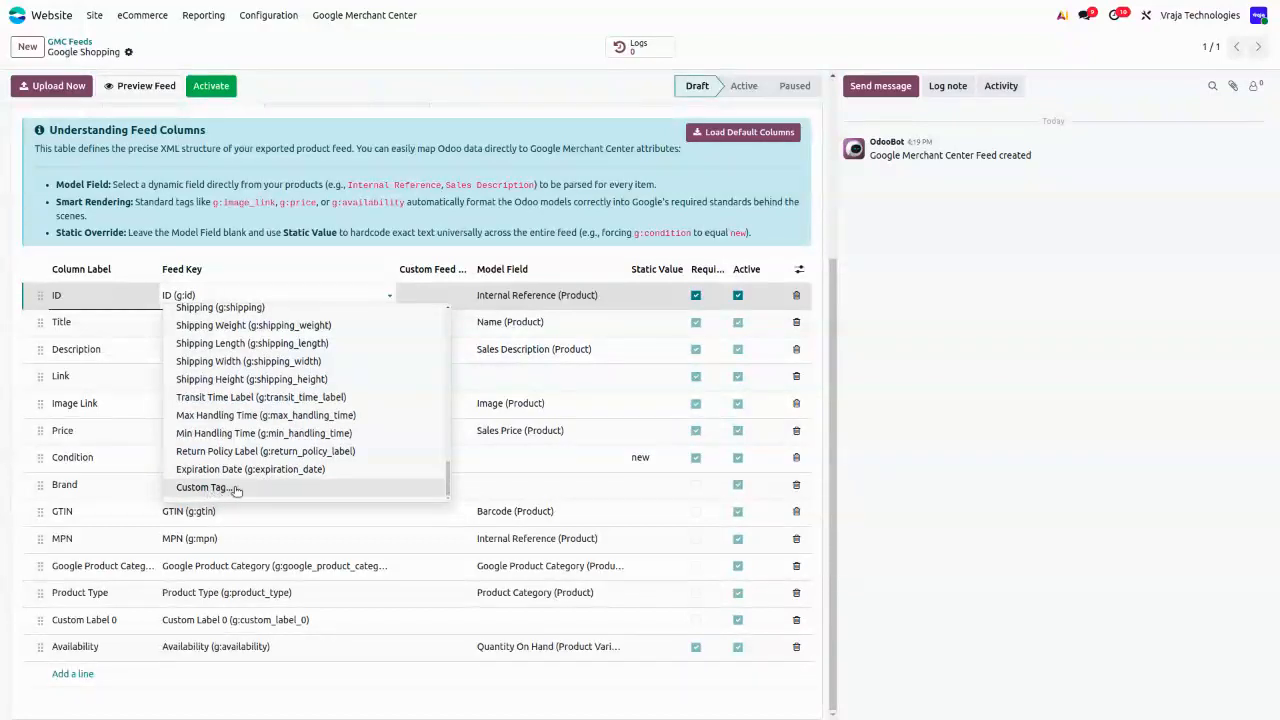
pyautogui.scroll(3, 258, 446)
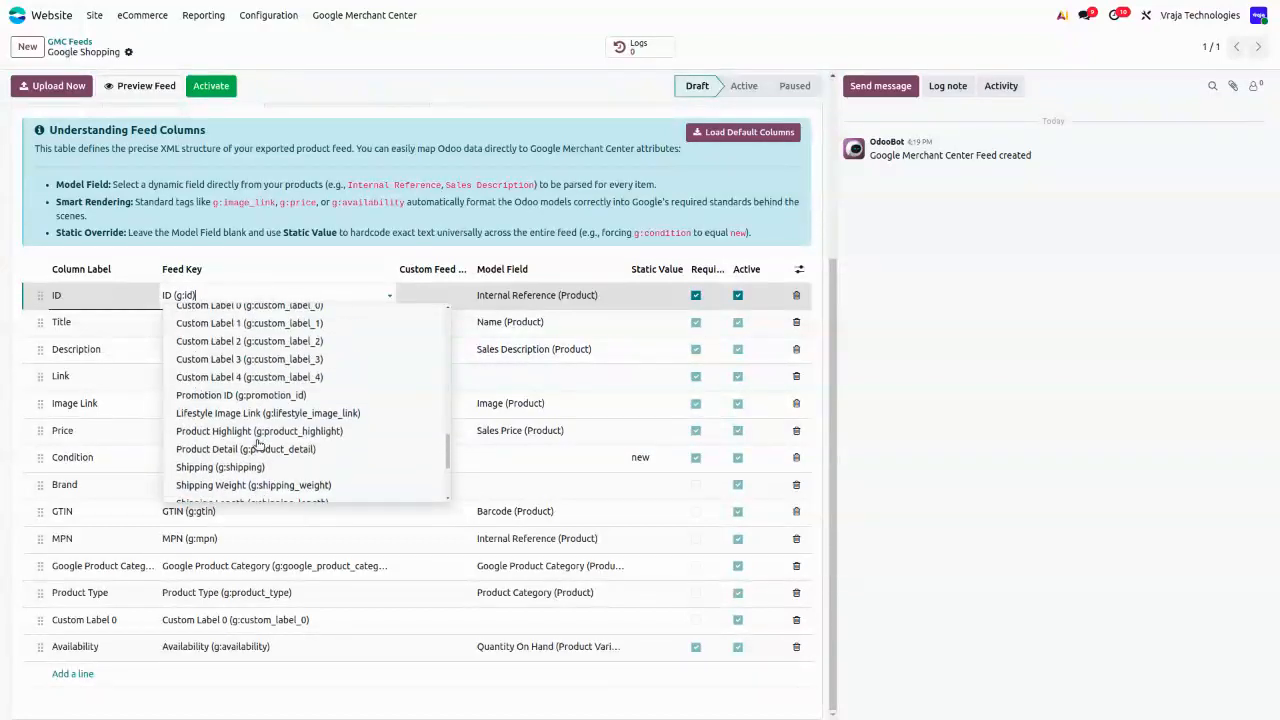
pyautogui.scroll(3, 258, 446)
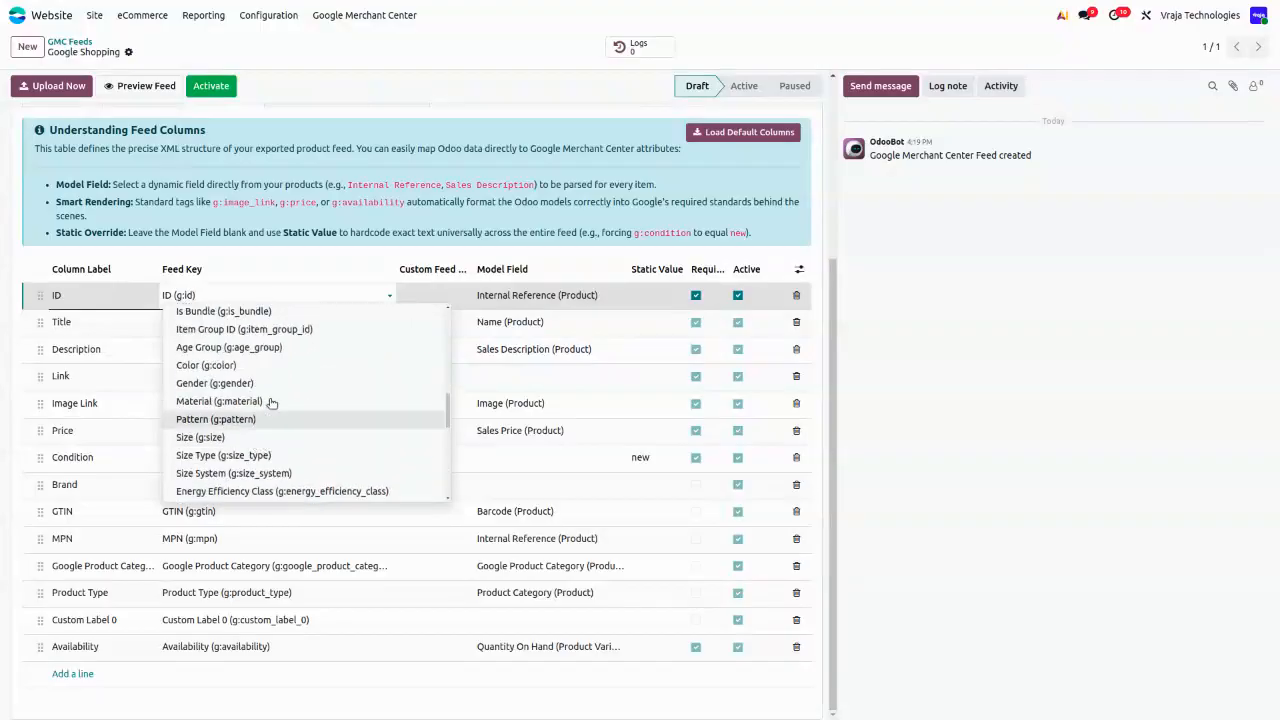
pyautogui.scroll(-5, 254, 403)
pyautogui.scroll(-2, 254, 428)
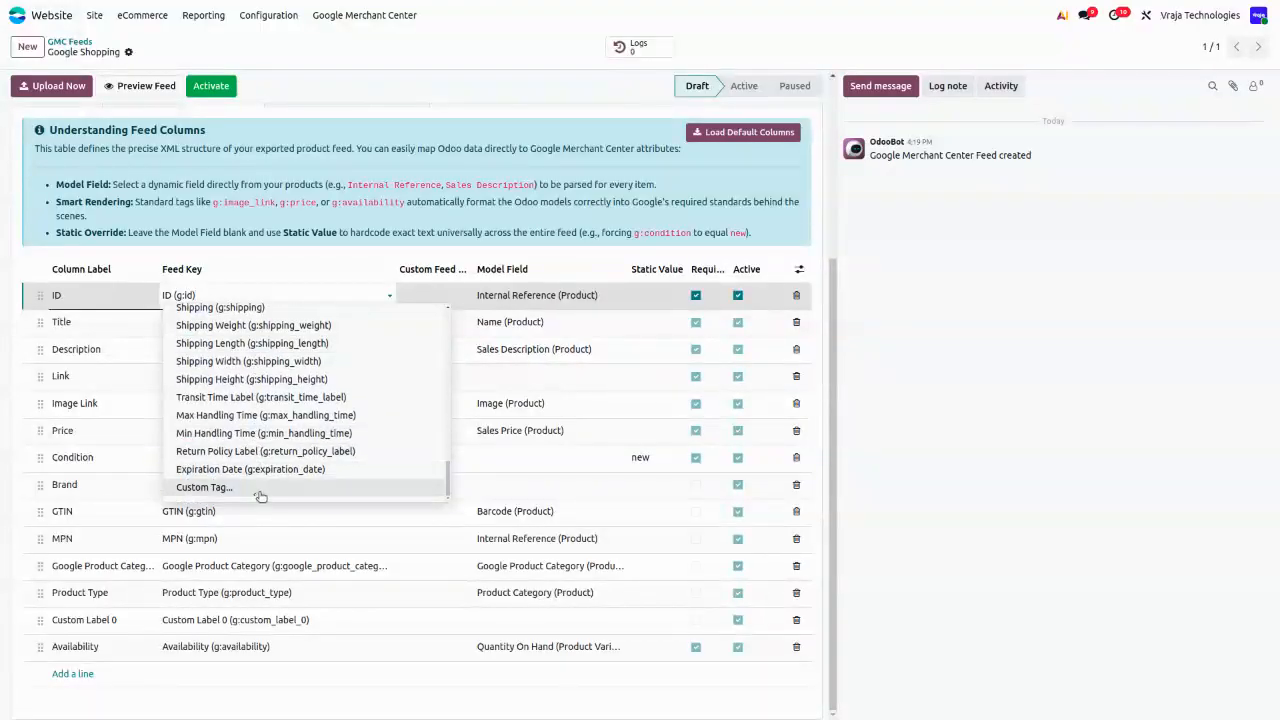
pyautogui.click(1036, 338)
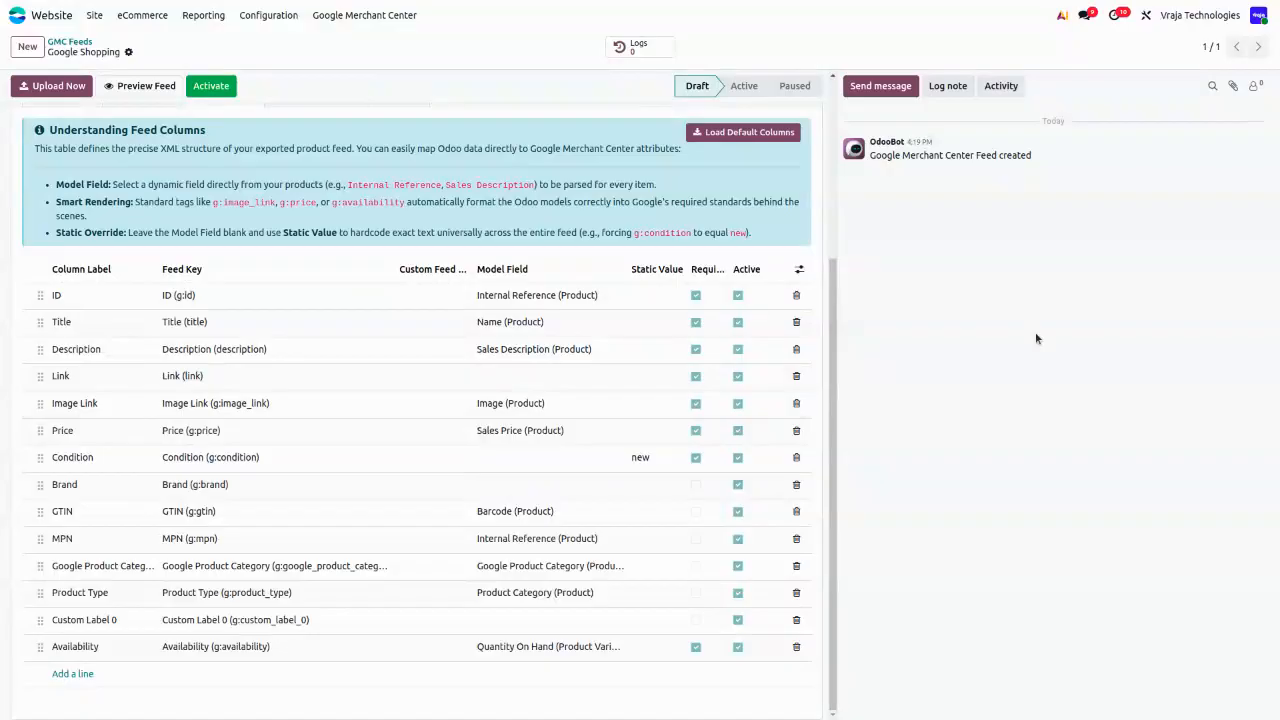
# - Add a feed column labelled Custom with the feed key Custom Tag... and the custom feed key g:custom
pyautogui.moveTo(424, 272)
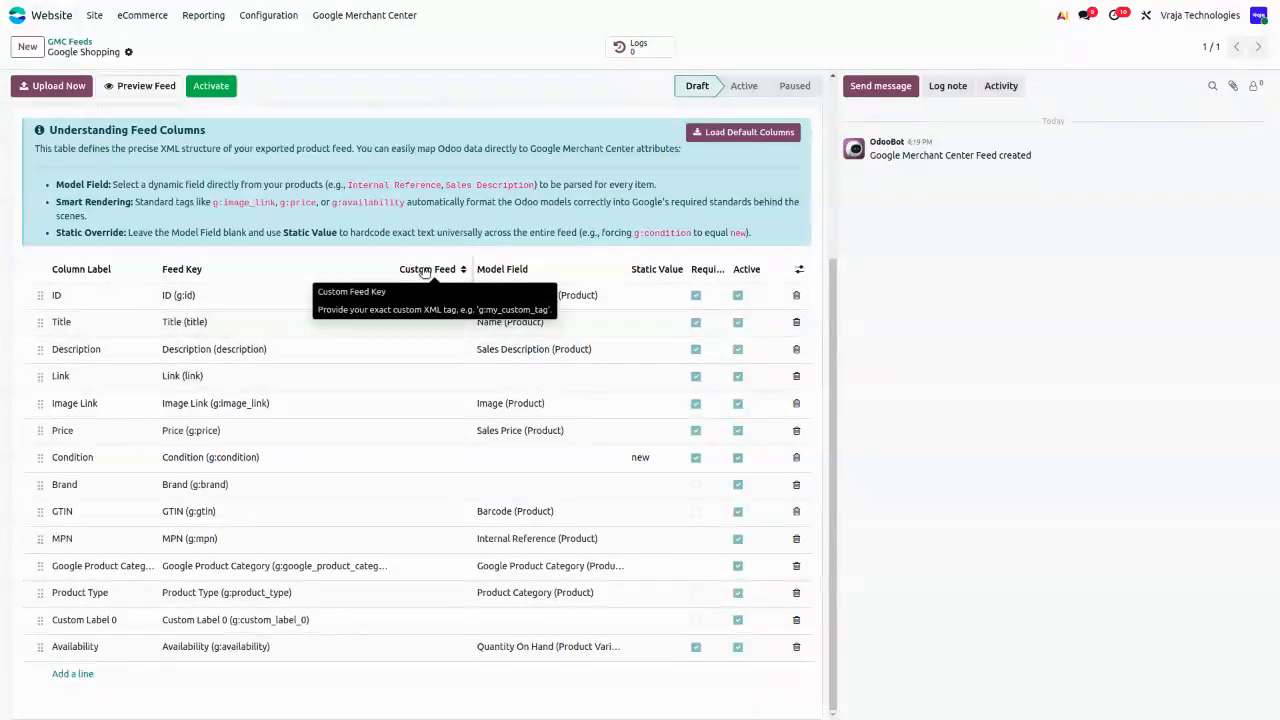
pyautogui.click(73, 673)
pyautogui.write('Custom')
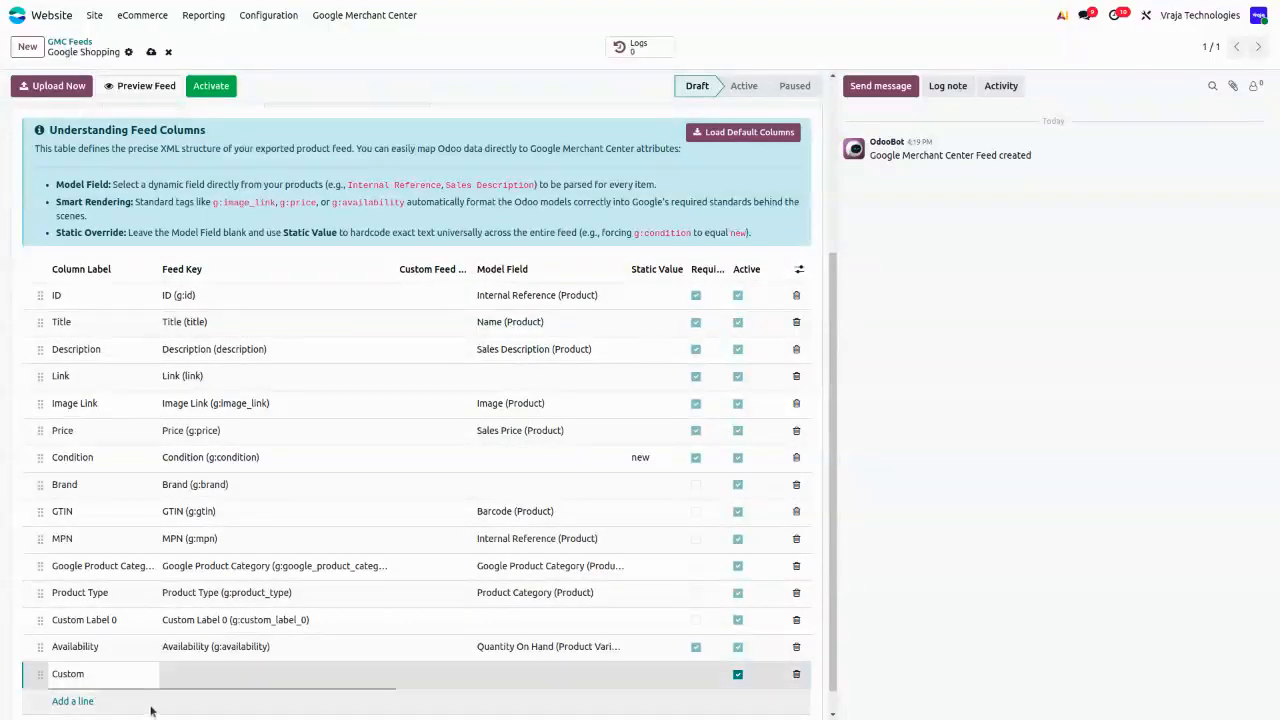
pyautogui.click(222, 676)
pyautogui.scroll(-3, 297, 594)
pyautogui.scroll(5, 297, 594)
pyautogui.scroll(-3, 297, 640)
pyautogui.moveTo(455, 555); pyautogui.dragTo(452, 666)
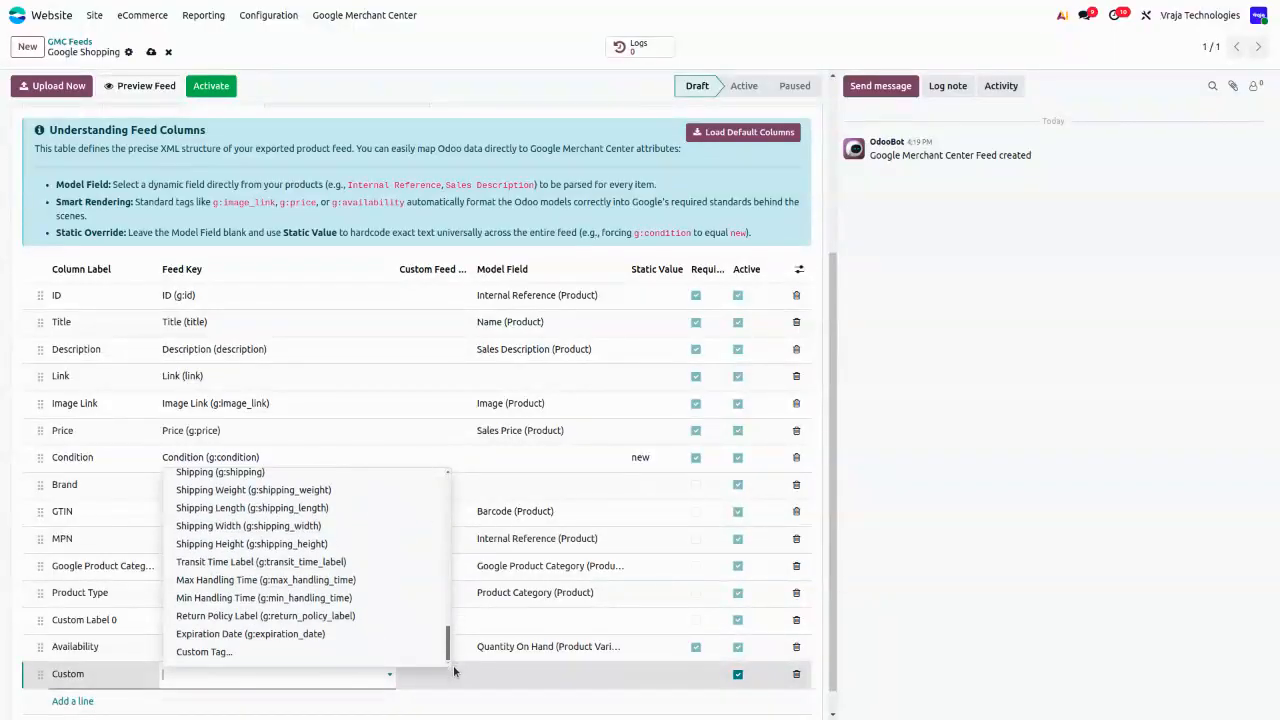
pyautogui.click(334, 652)
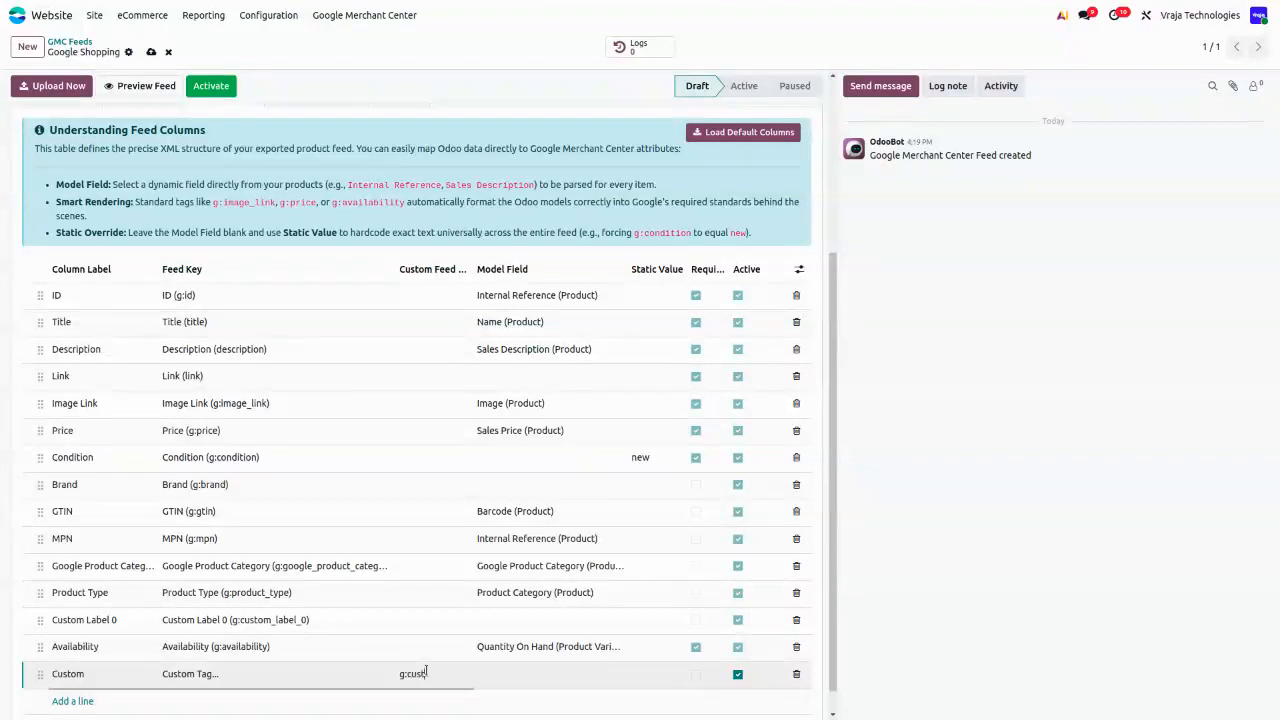
# - Set the Custom column's model field to Combo Choices (Product Variant) from the full field list and save the feed
pyautogui.click(573, 676)
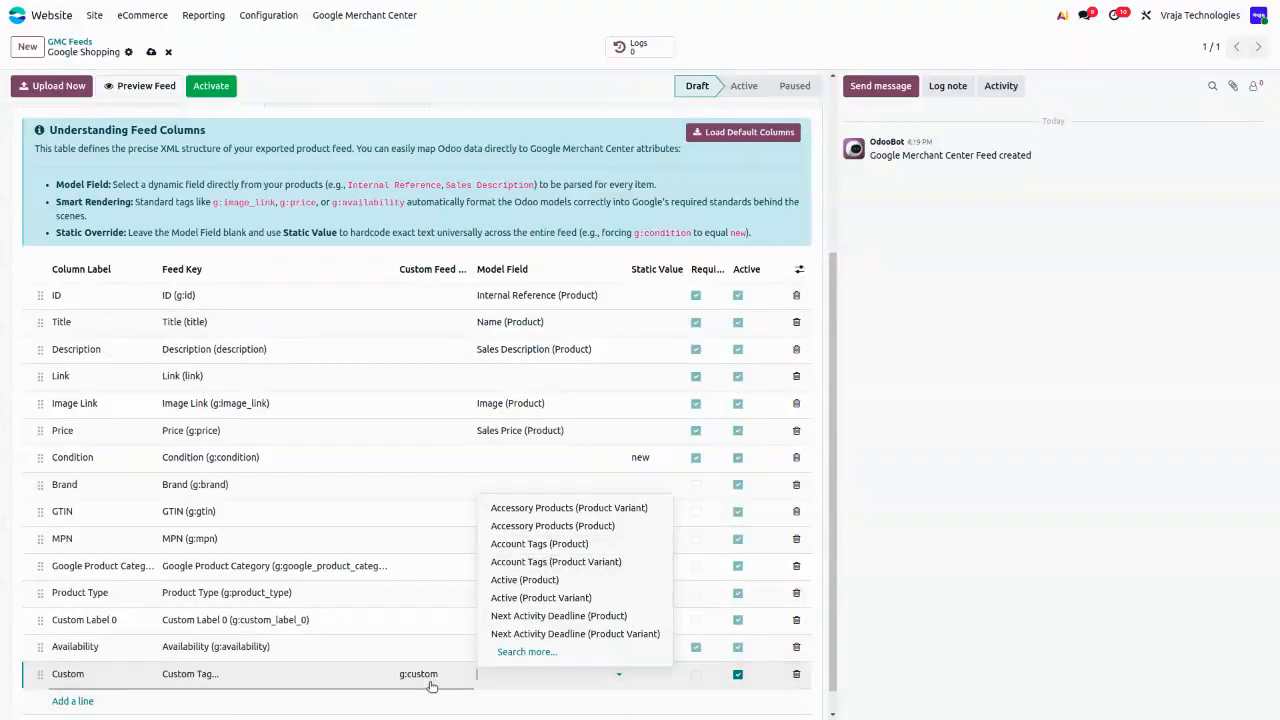
pyautogui.click(512, 651)
pyautogui.scroll(-5, 588, 450)
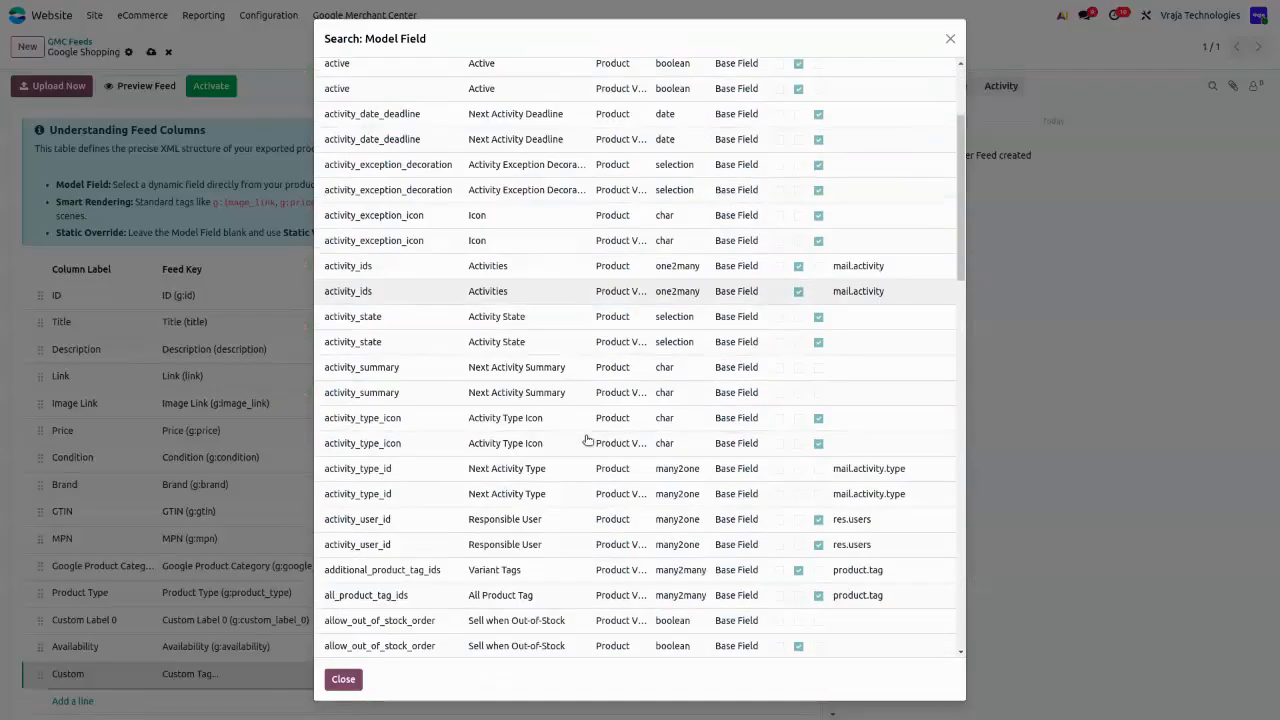
pyautogui.scroll(-5, 587, 477)
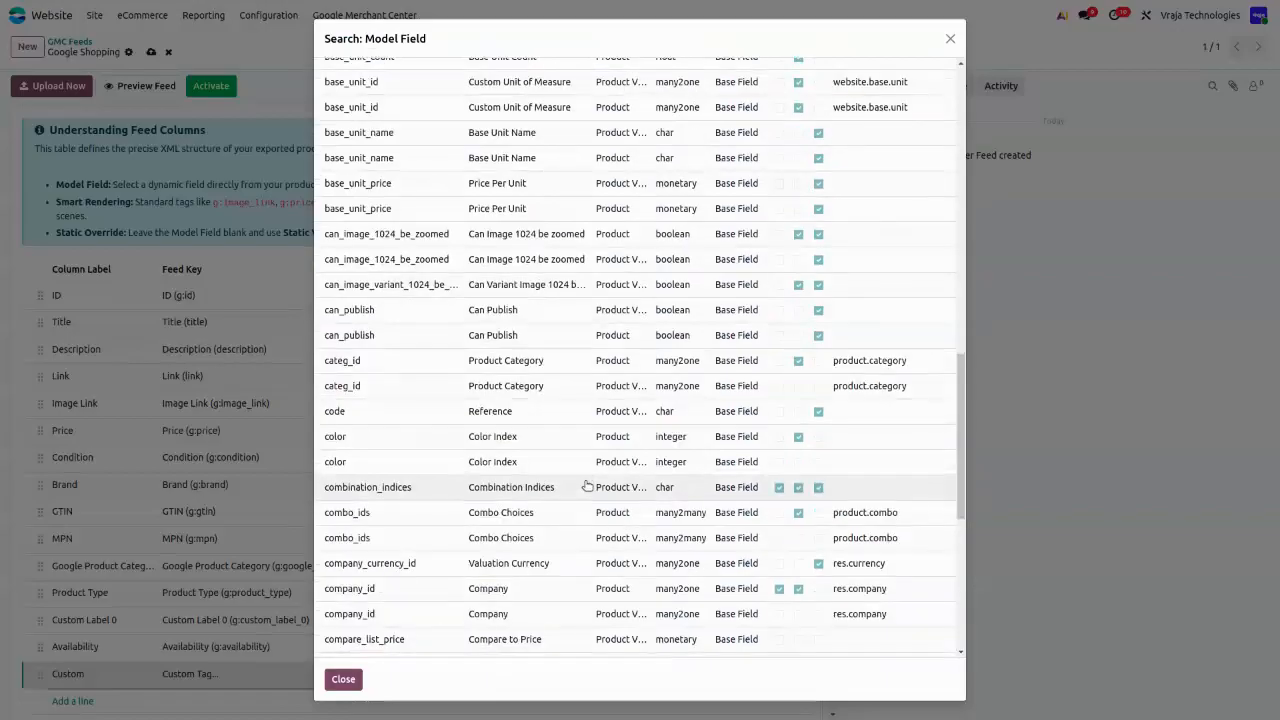
pyautogui.click(458, 538)
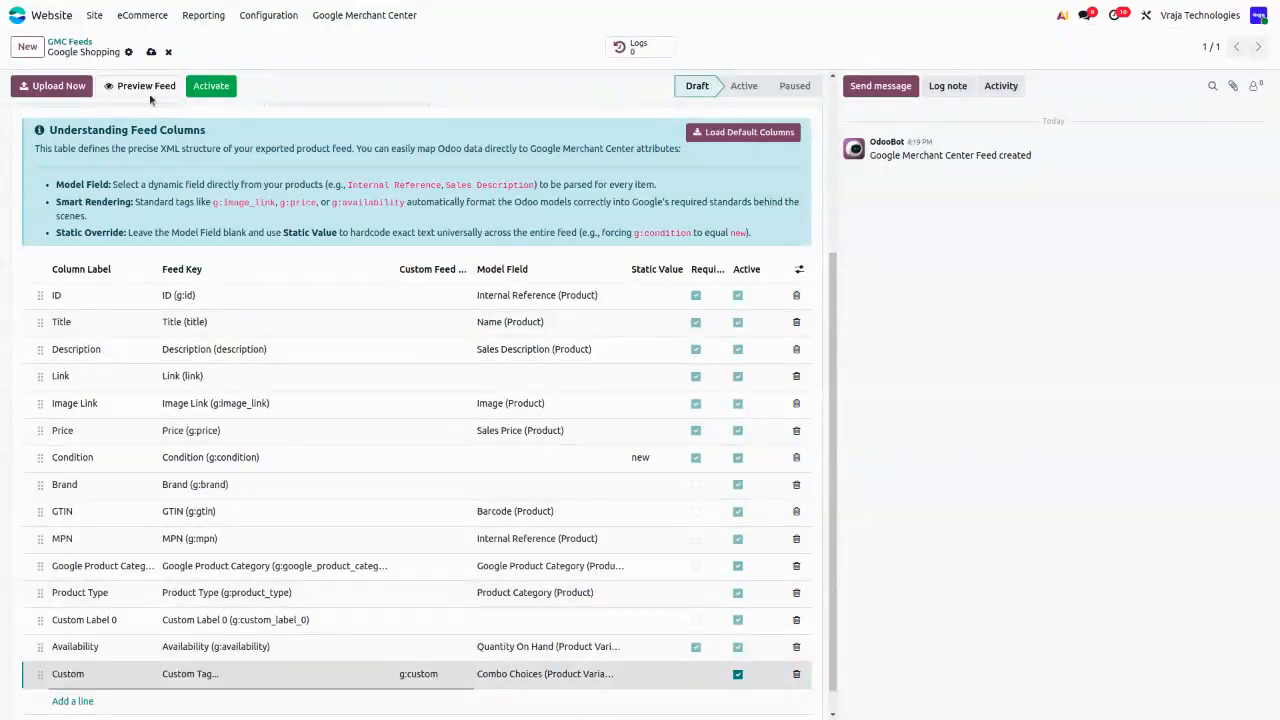
pyautogui.click(151, 51)
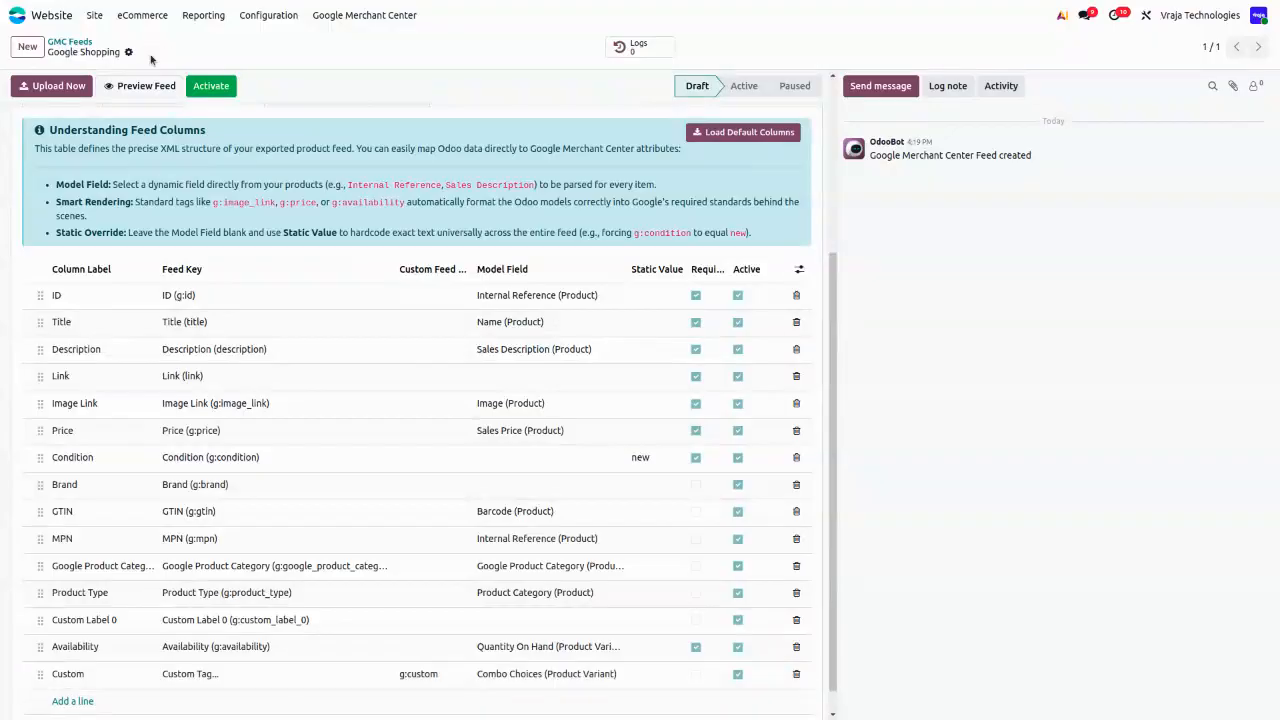
# - Delete the Custom column from the feed columns and save the feed
pyautogui.click(797, 677)
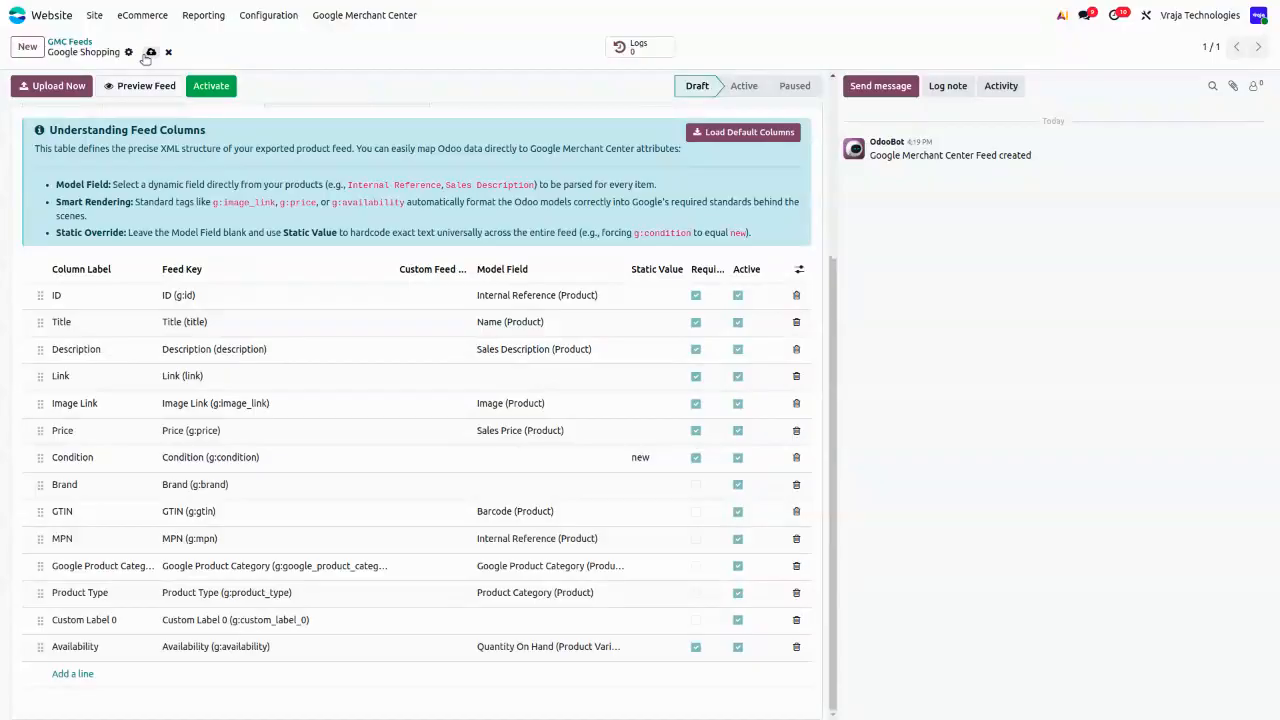
pyautogui.scroll(3, 440, 390)
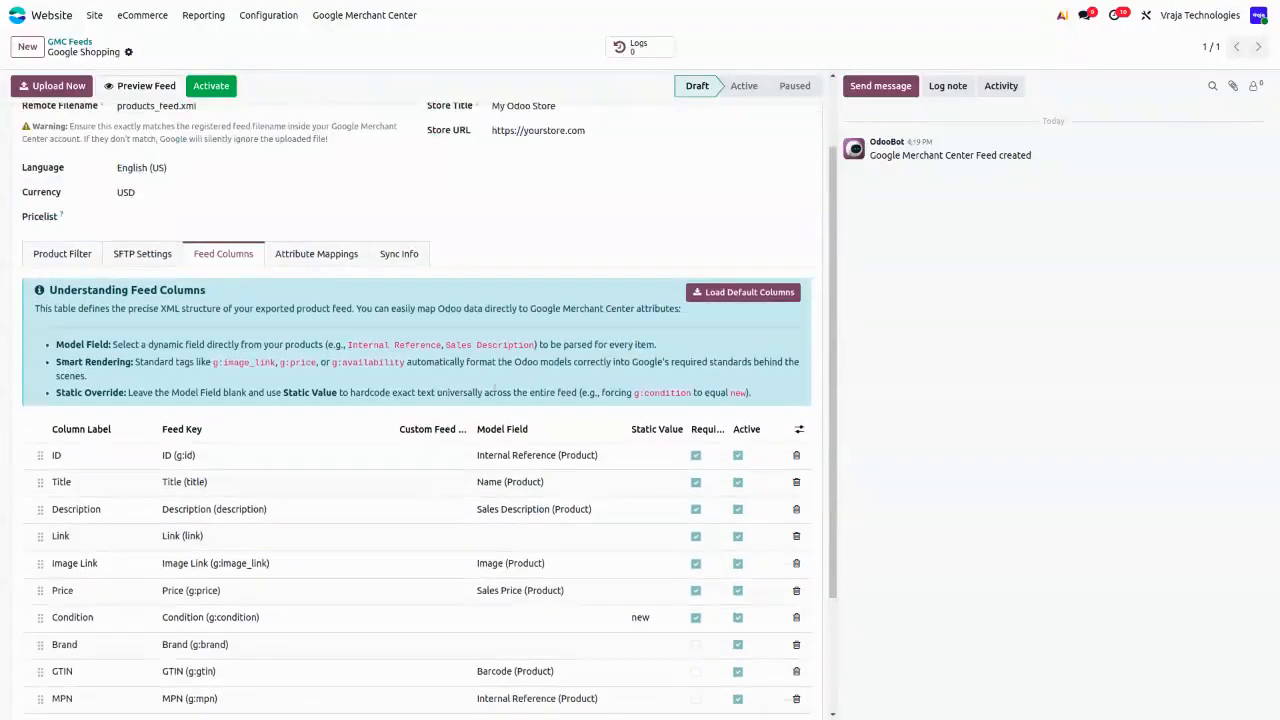
# - Review the static values and required flags of the feed columns, and look through the feed's generated XML preview
pyautogui.moveTo(652, 430)
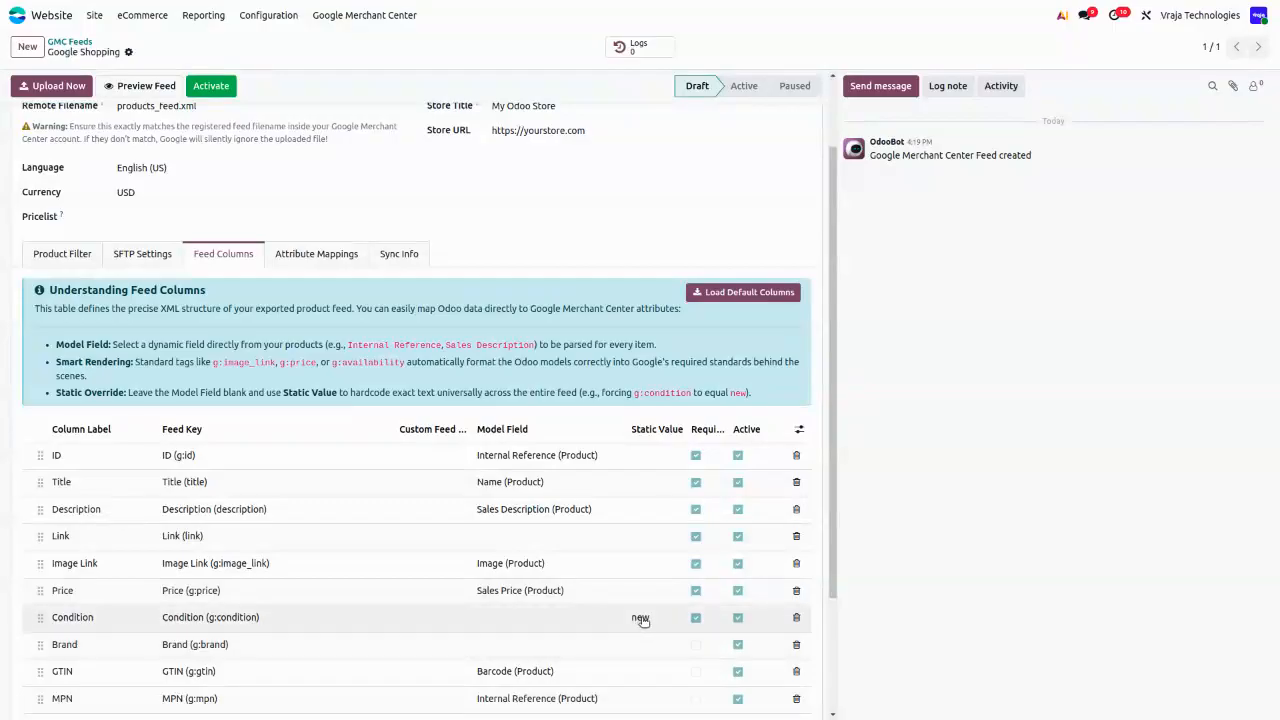
pyautogui.scroll(2, 643, 621)
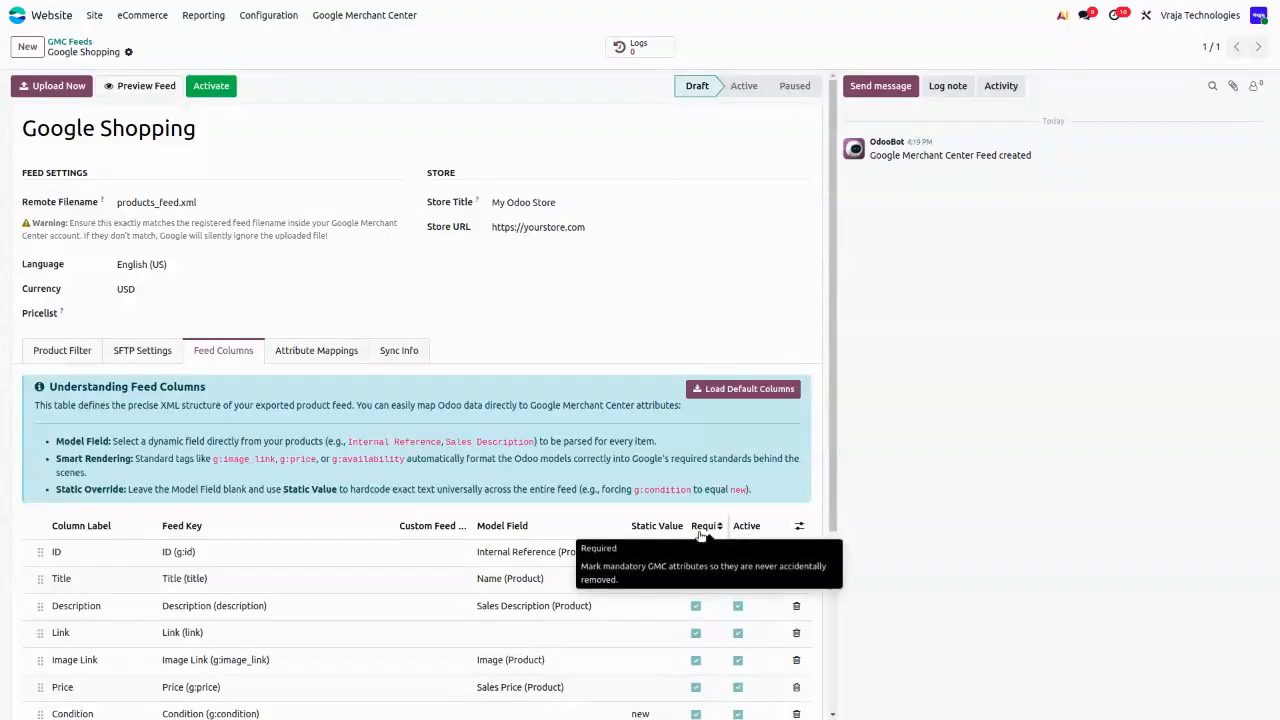
pyautogui.scroll(-3, 700, 535)
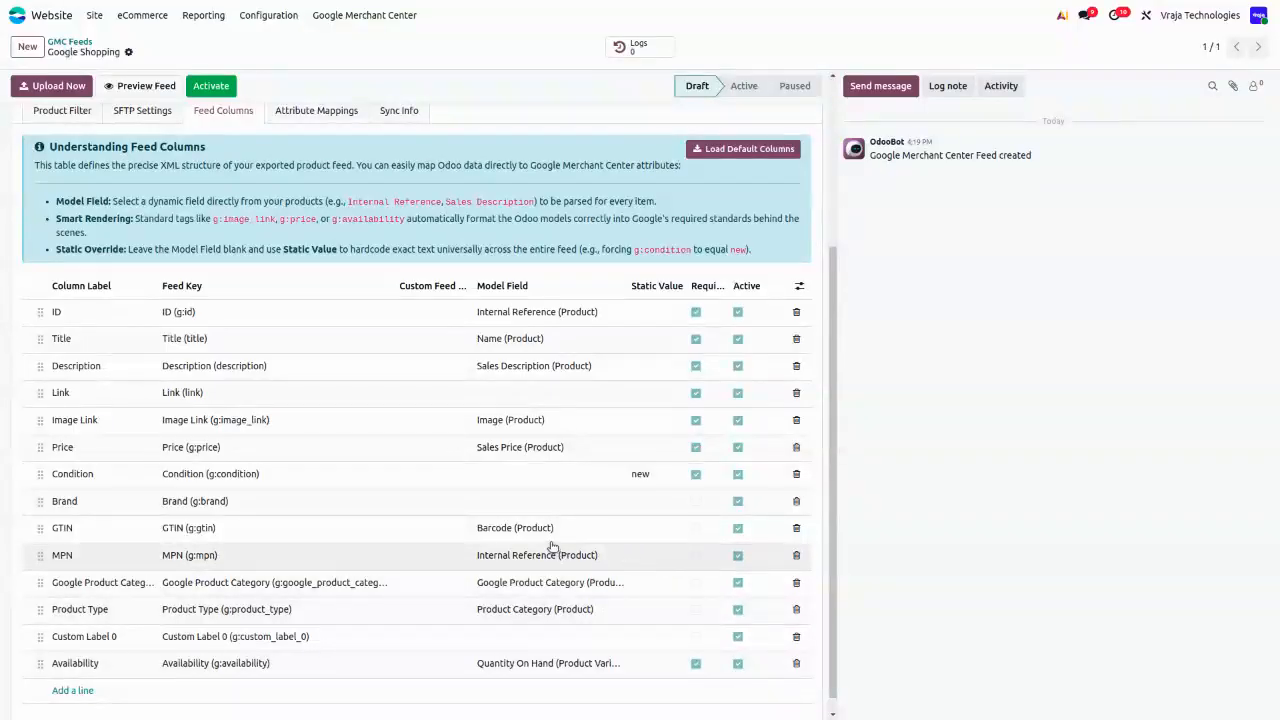
pyautogui.scroll(3, 552, 546)
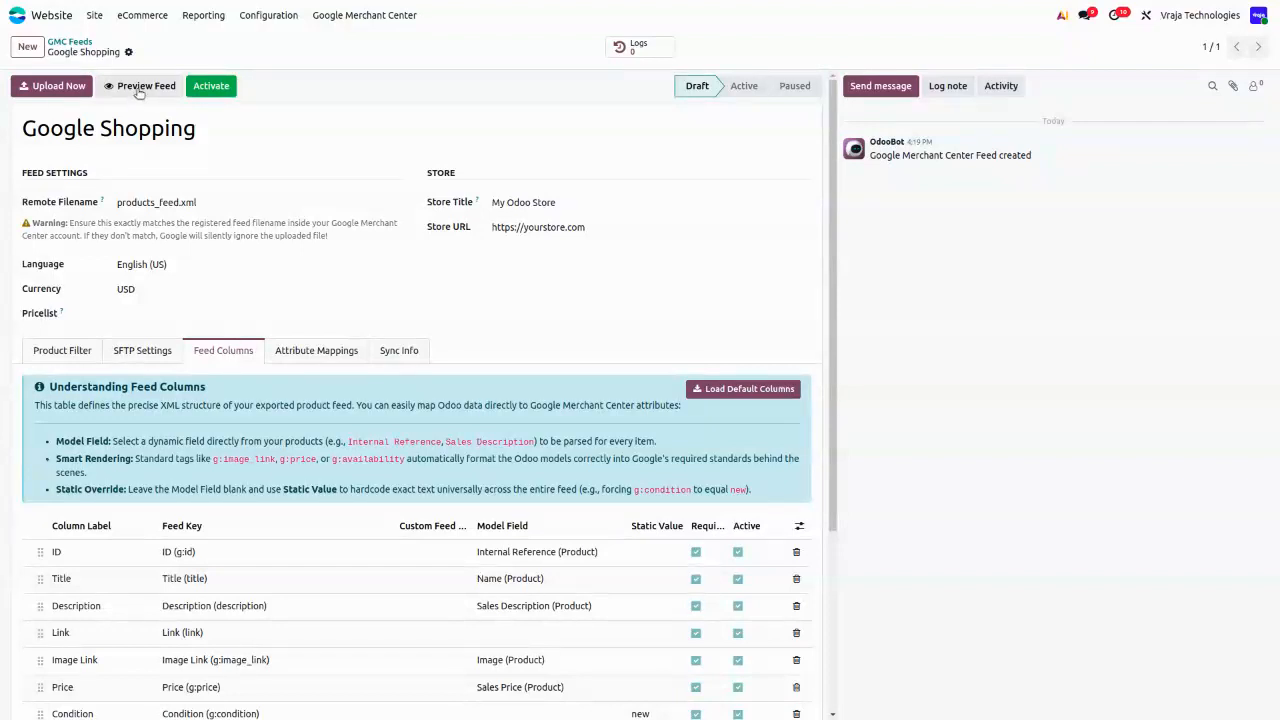
pyautogui.click(127, 92)
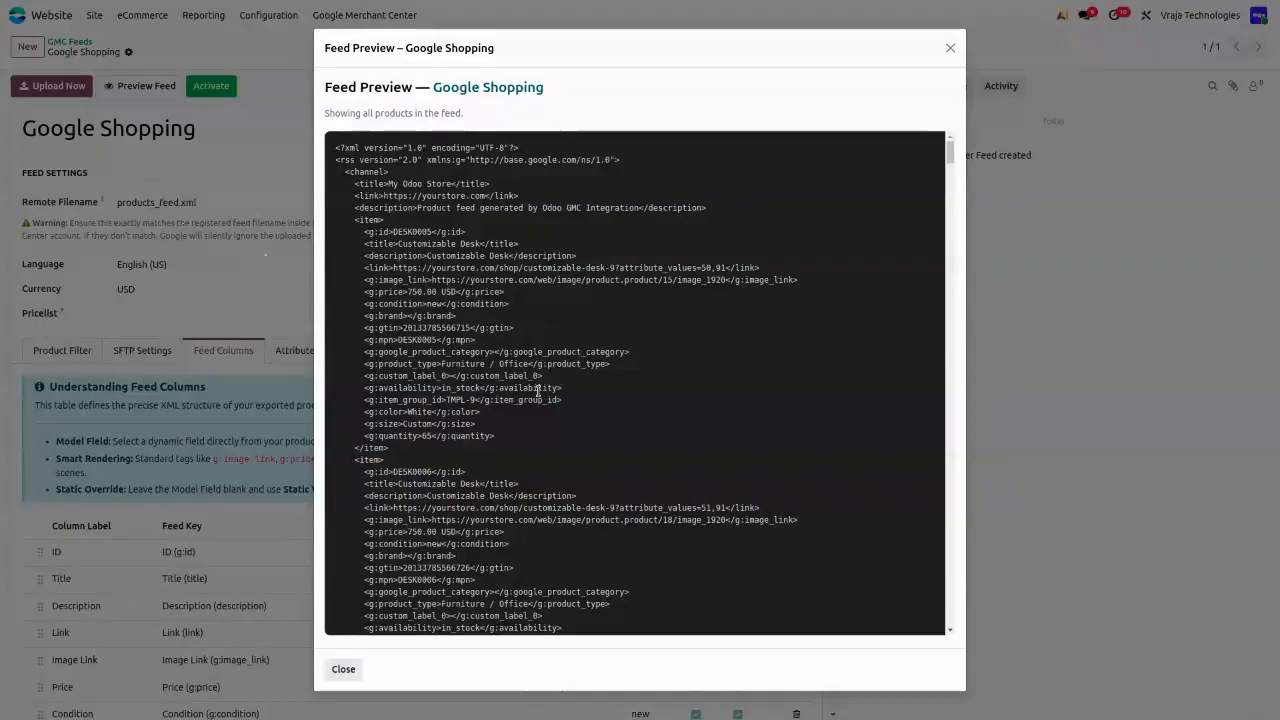
pyautogui.scroll(-5, 555, 400)
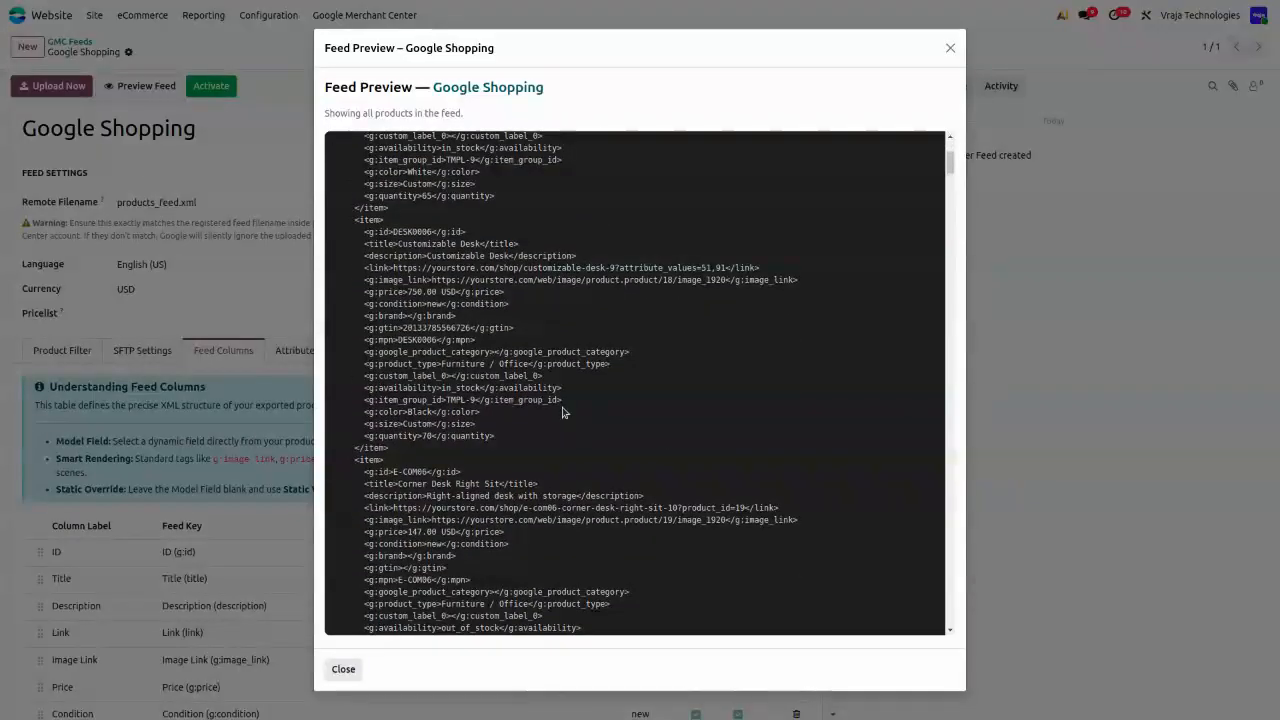
pyautogui.scroll(-6, 570, 420)
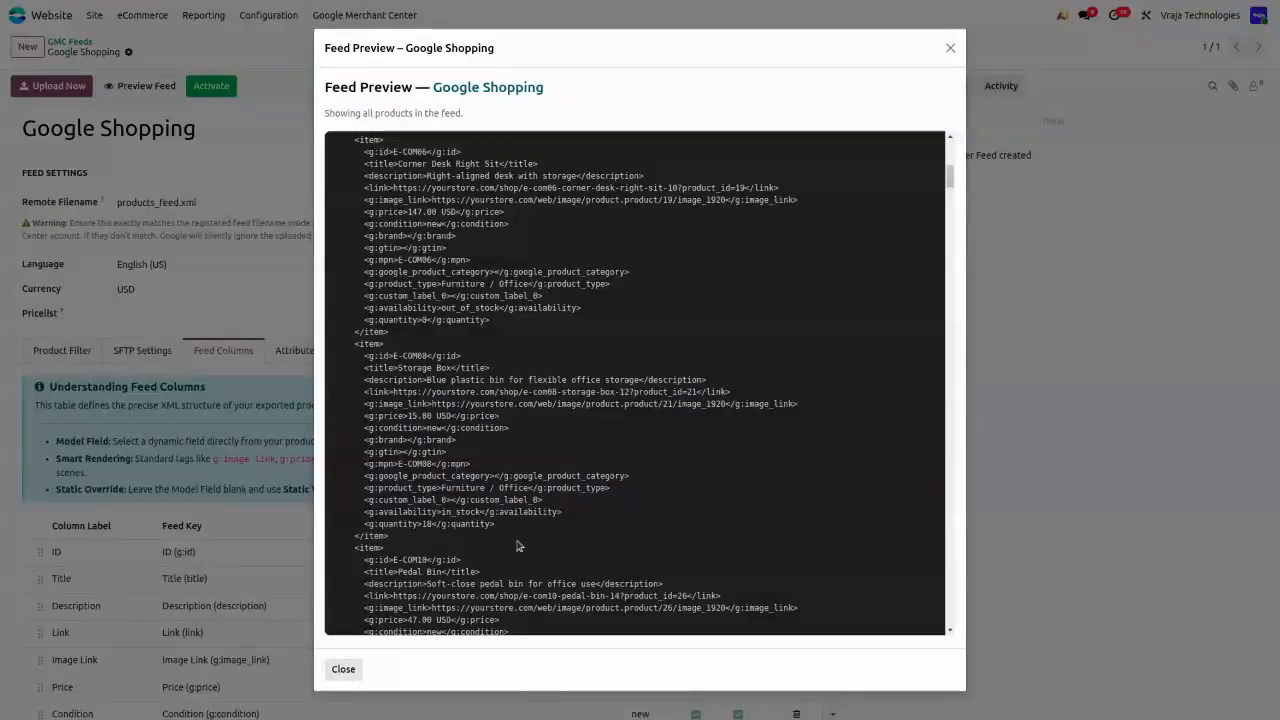
pyautogui.click(343, 669)
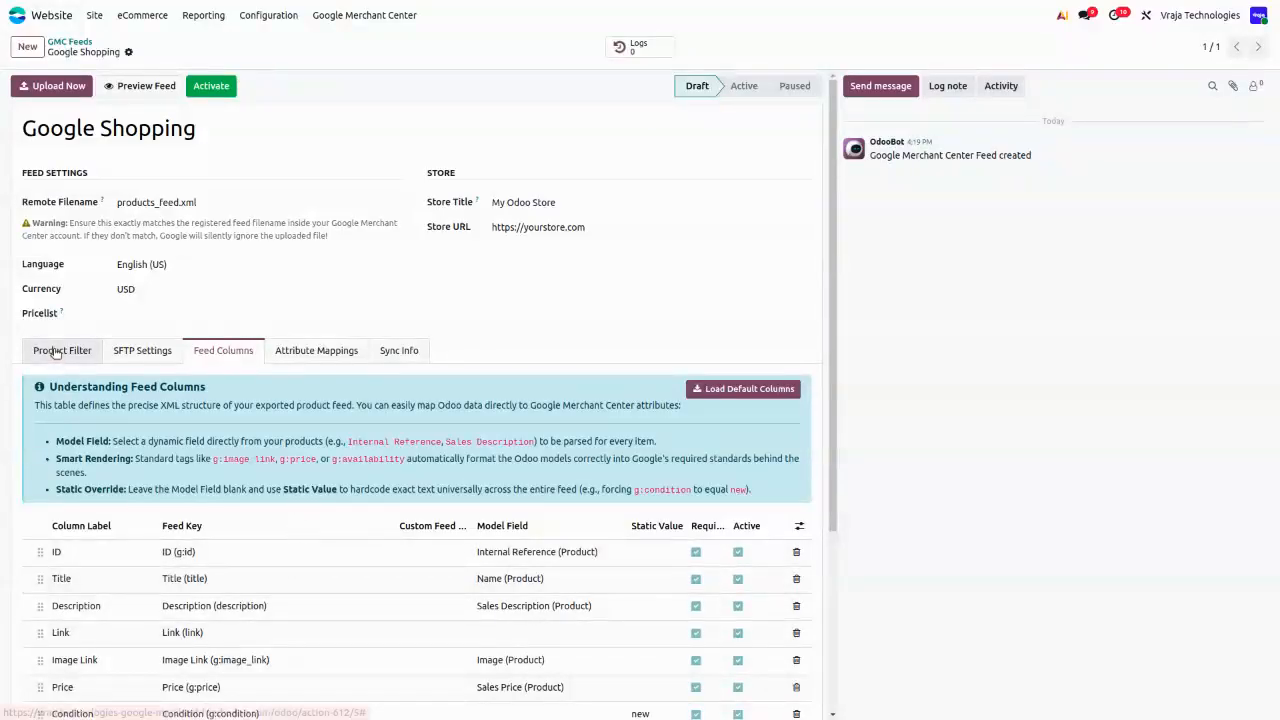
# - Check the feed's attribute mappings and product filter, and inspect the variant tags of the Customizable Desk in the feed preview
pyautogui.click(327, 360)
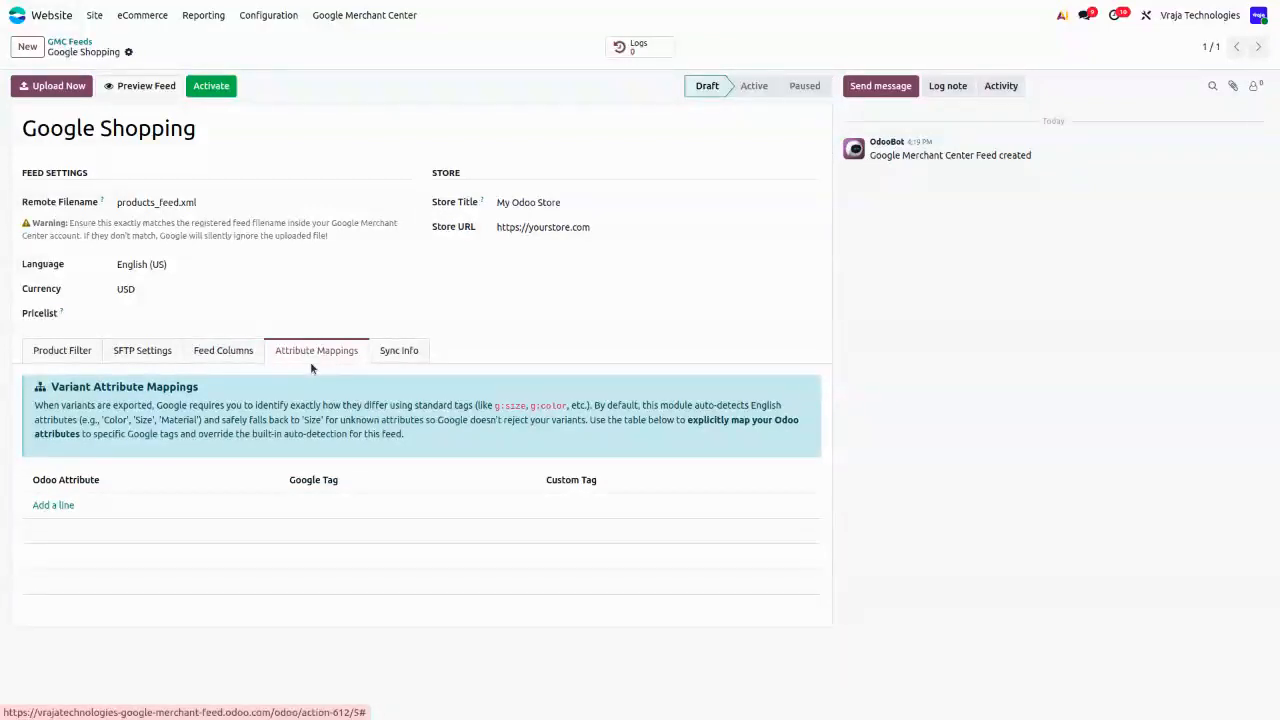
pyautogui.click(60, 354)
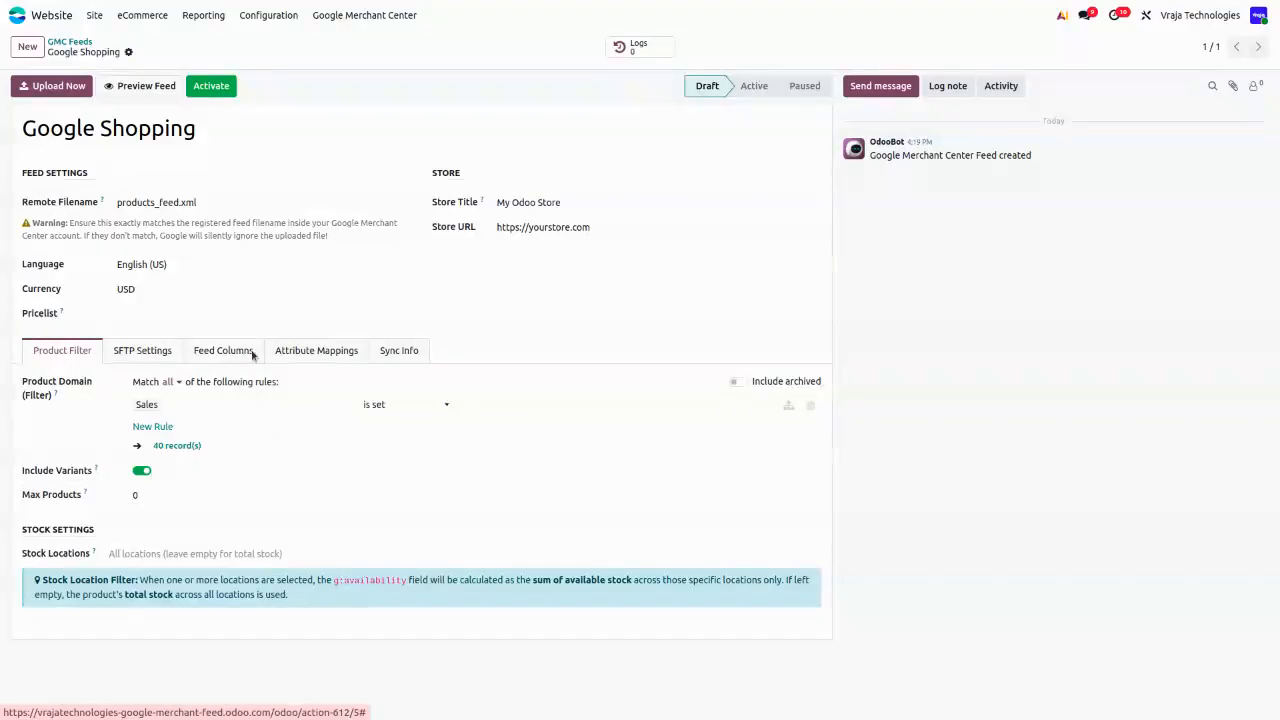
pyautogui.click(146, 88)
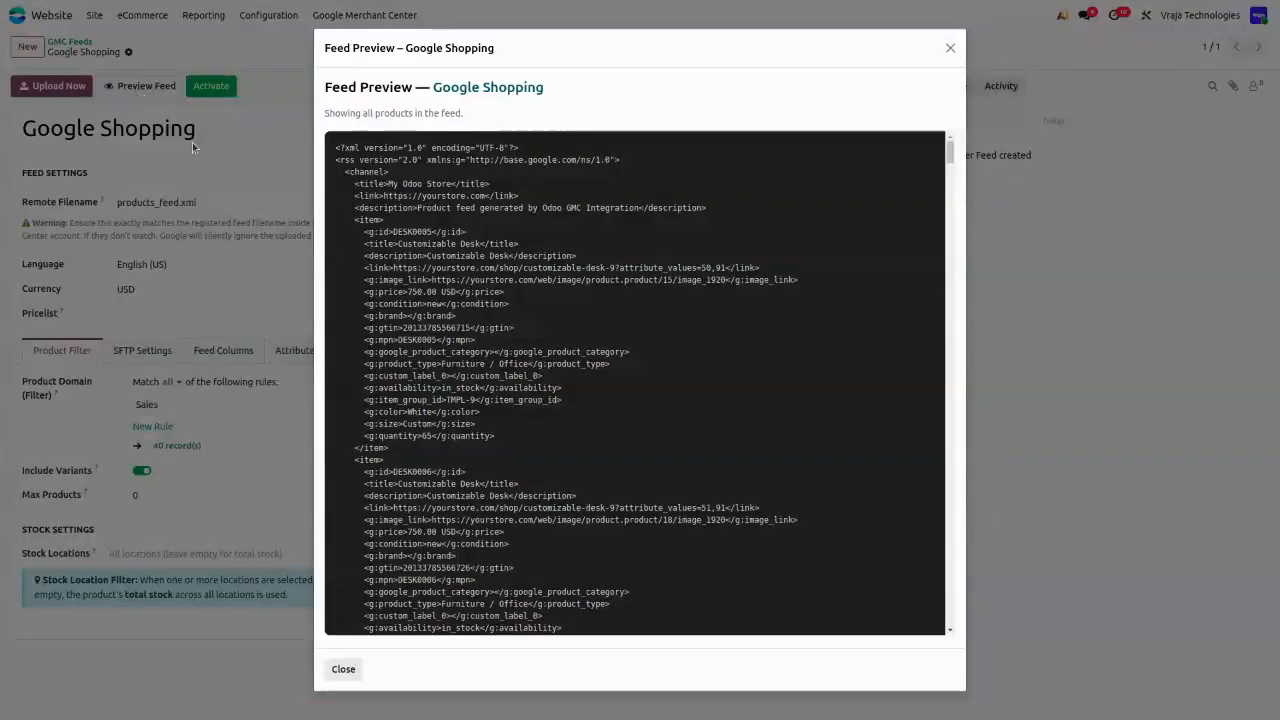
pyautogui.moveTo(398, 246); pyautogui.dragTo(474, 243)
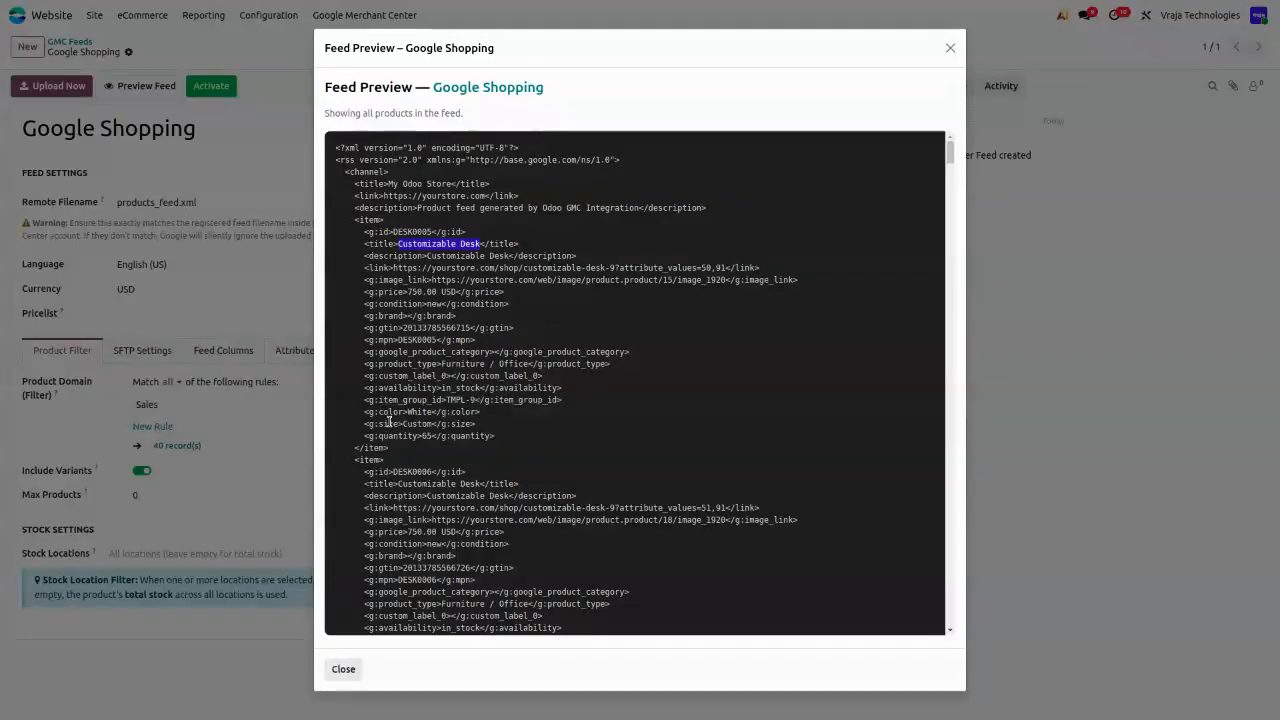
pyautogui.click(345, 669)
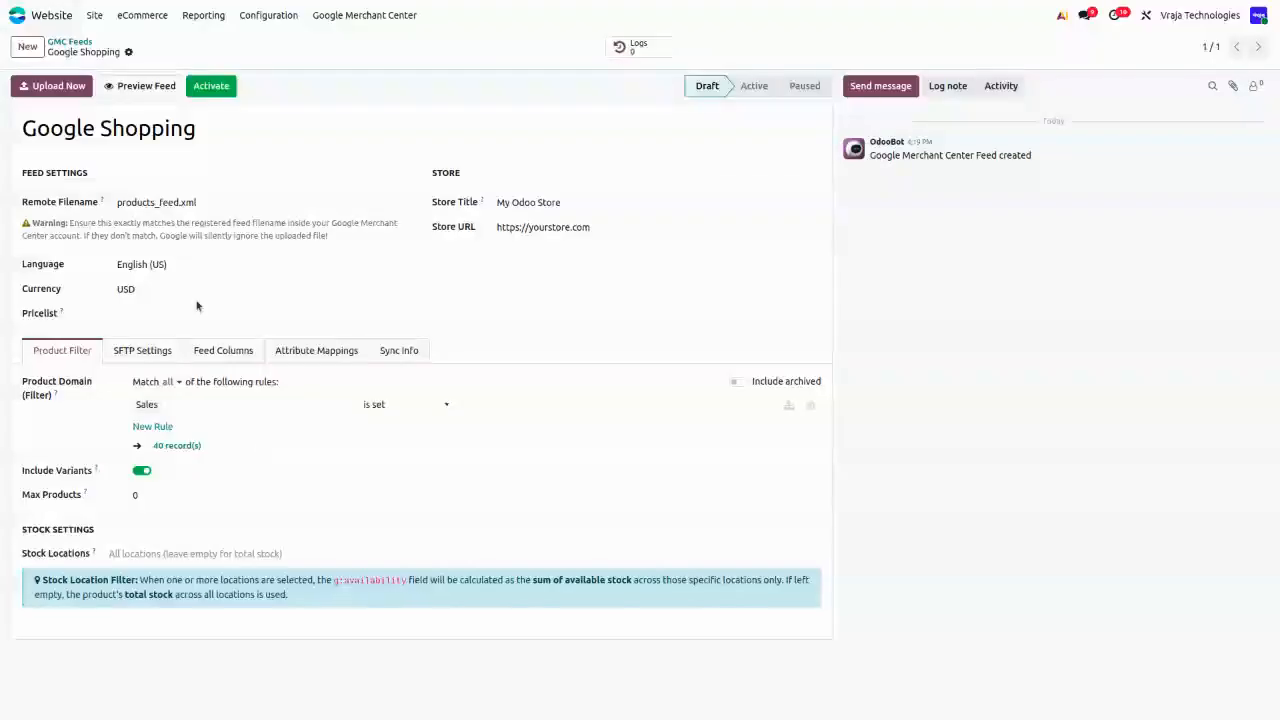
# - Open the Customizable Desk product from the eCommerce products and show its attributes and variants
pyautogui.click(142, 15)
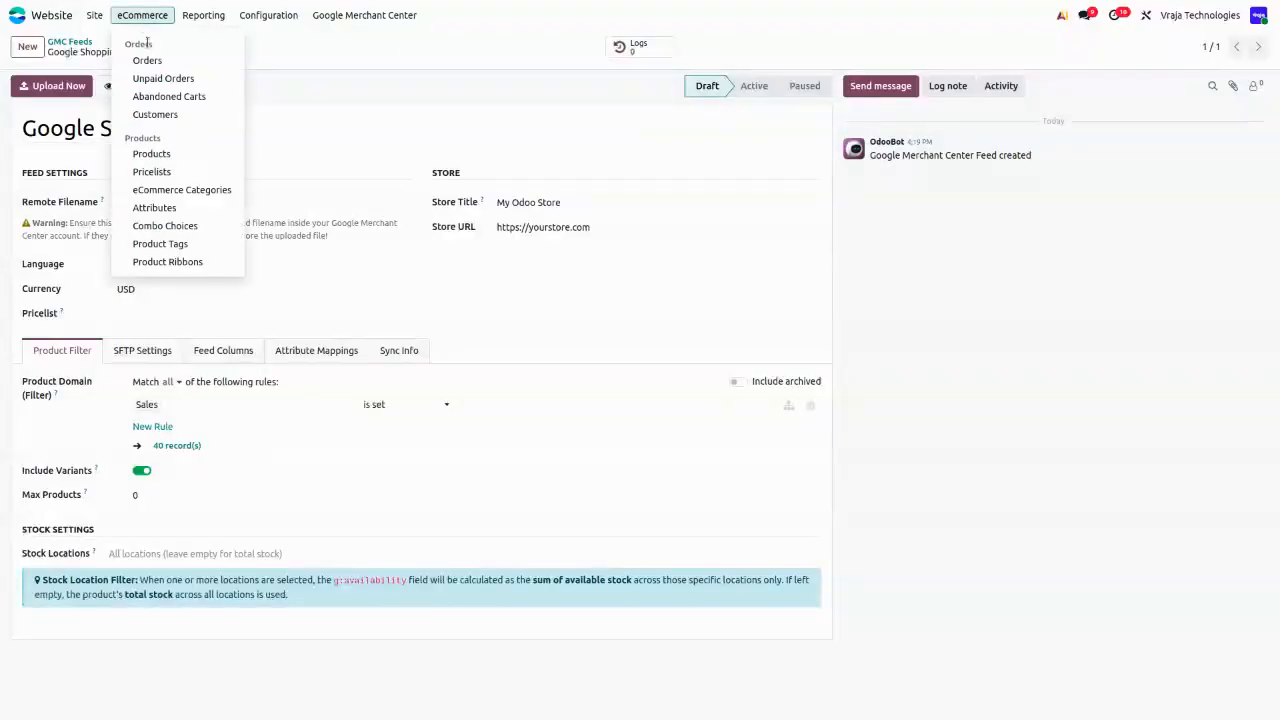
pyautogui.click(168, 159)
pyautogui.click(157, 129)
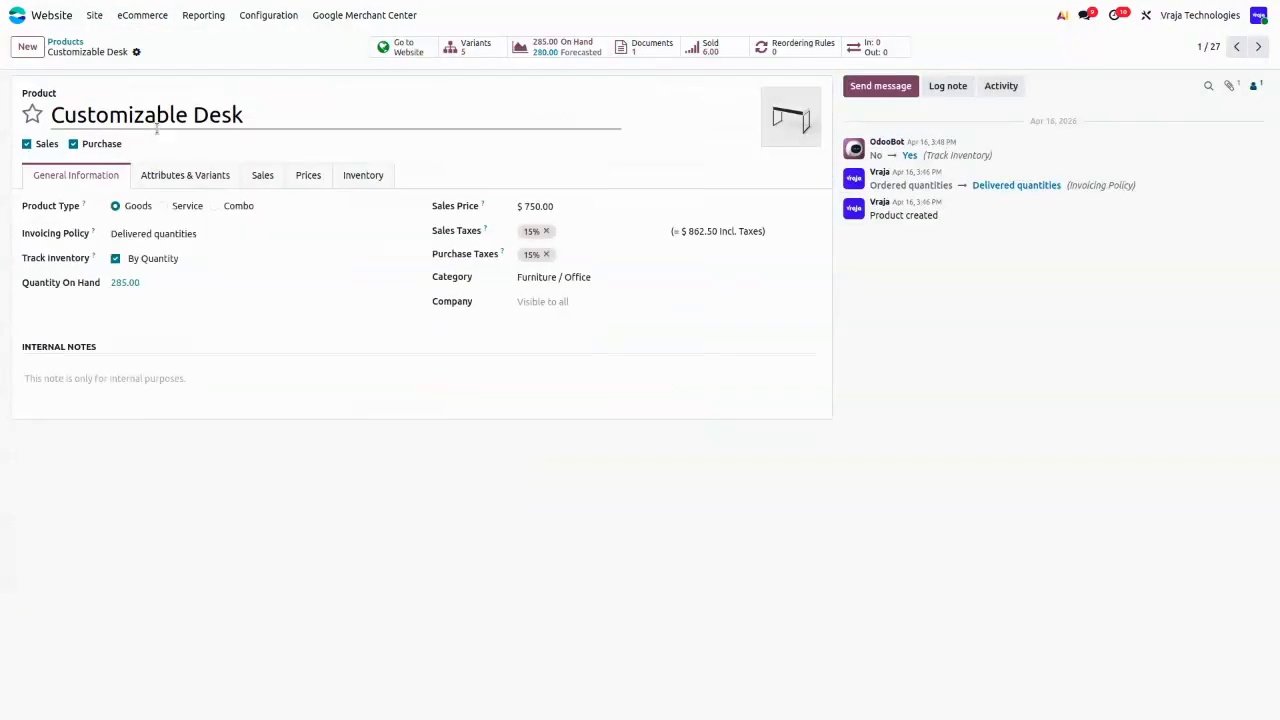
pyautogui.click(209, 181)
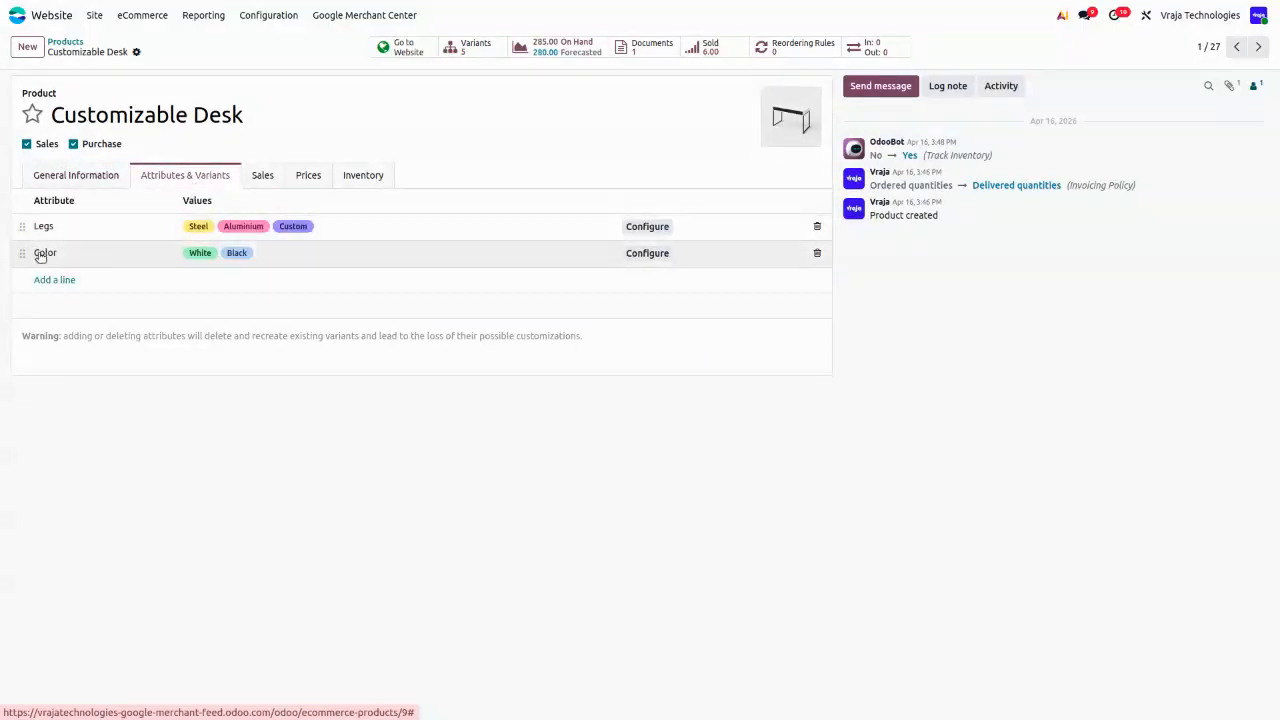
# - Return to the Google Shopping feed and show its variant attribute mappings
pyautogui.click(349, 15)
pyautogui.click(349, 49)
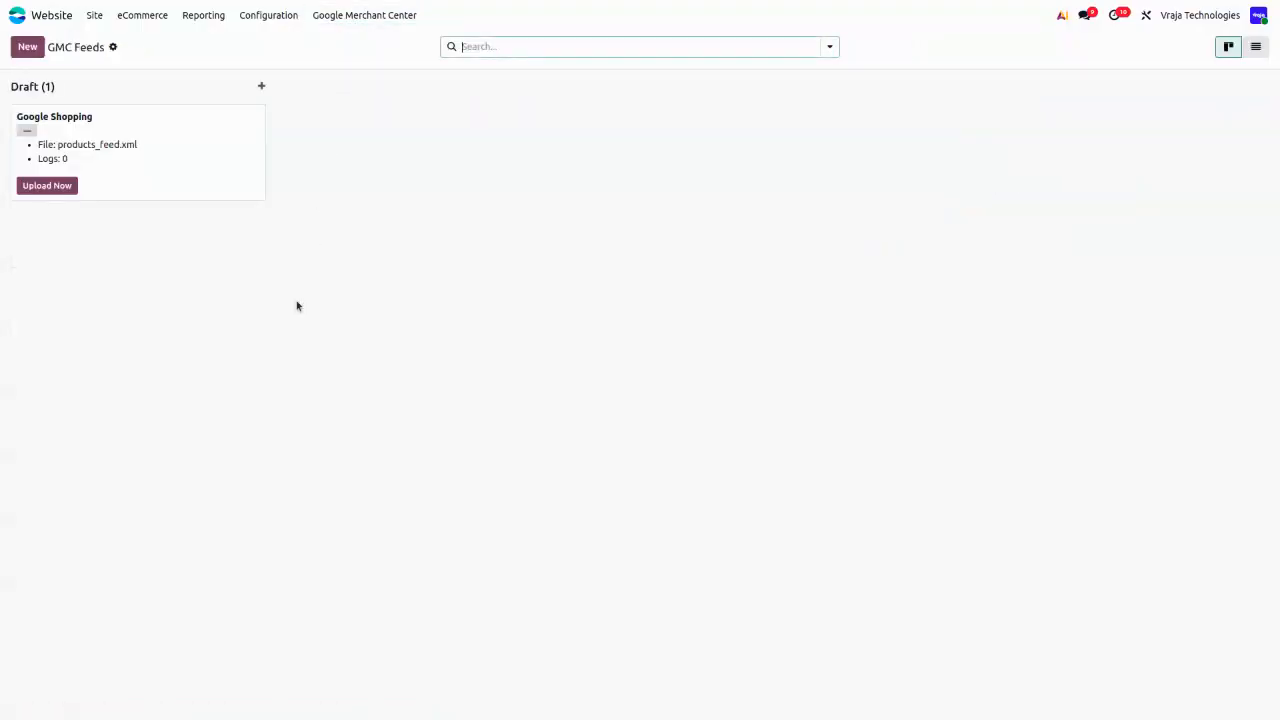
pyautogui.click(154, 174)
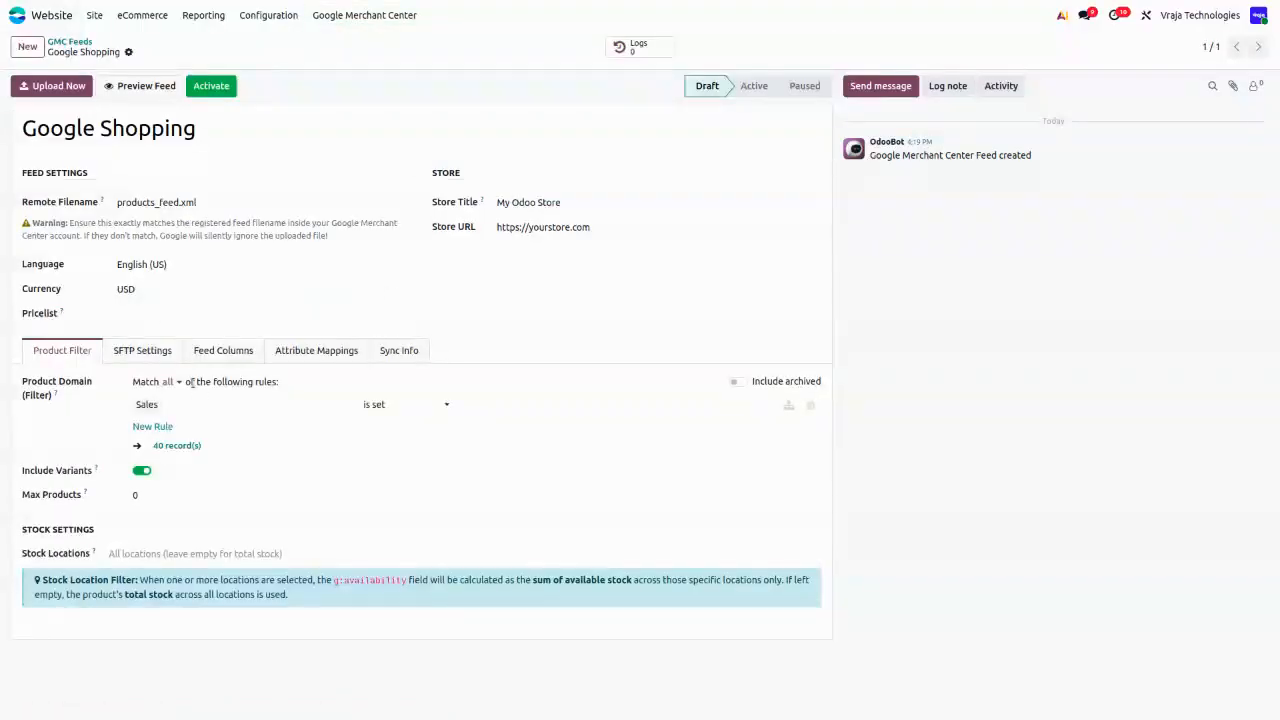
pyautogui.click(320, 351)
# - Add an attribute mapping from the Legs attribute to the Google tag Material (g:material) and save the feed
pyautogui.click(58, 505)
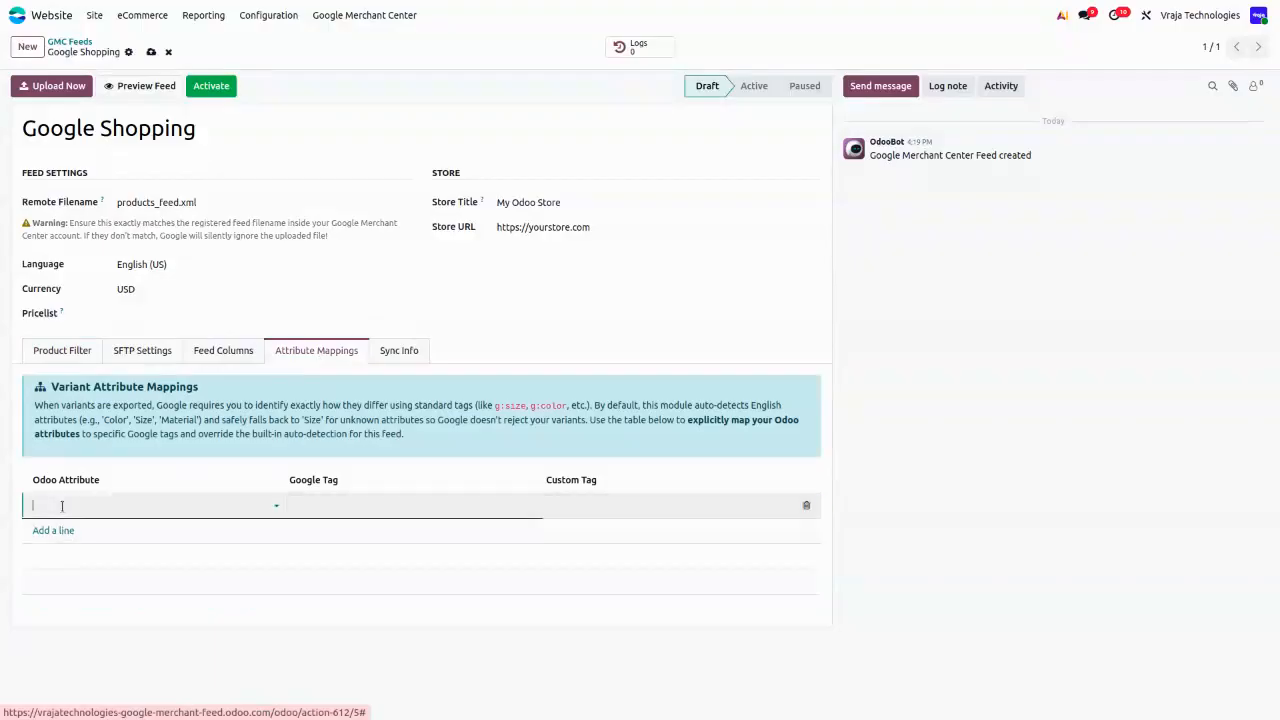
pyautogui.click(83, 506)
pyautogui.write('llegs')
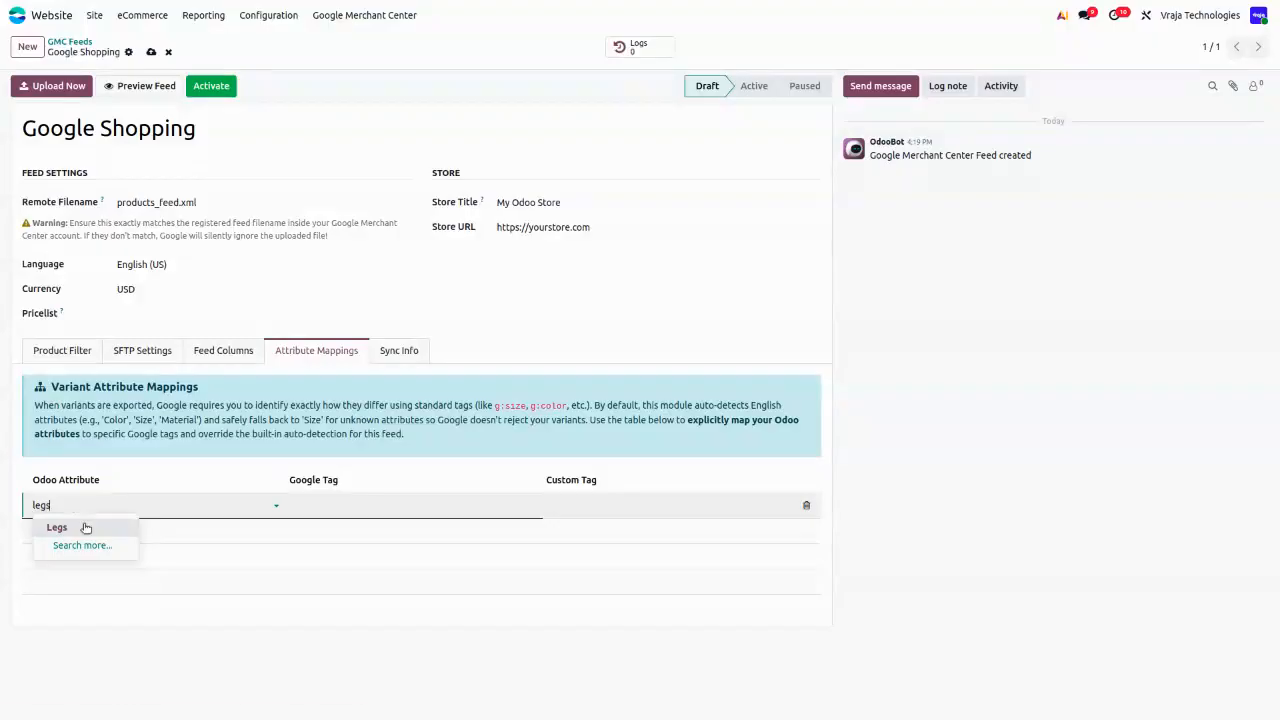
pyautogui.click(86, 527)
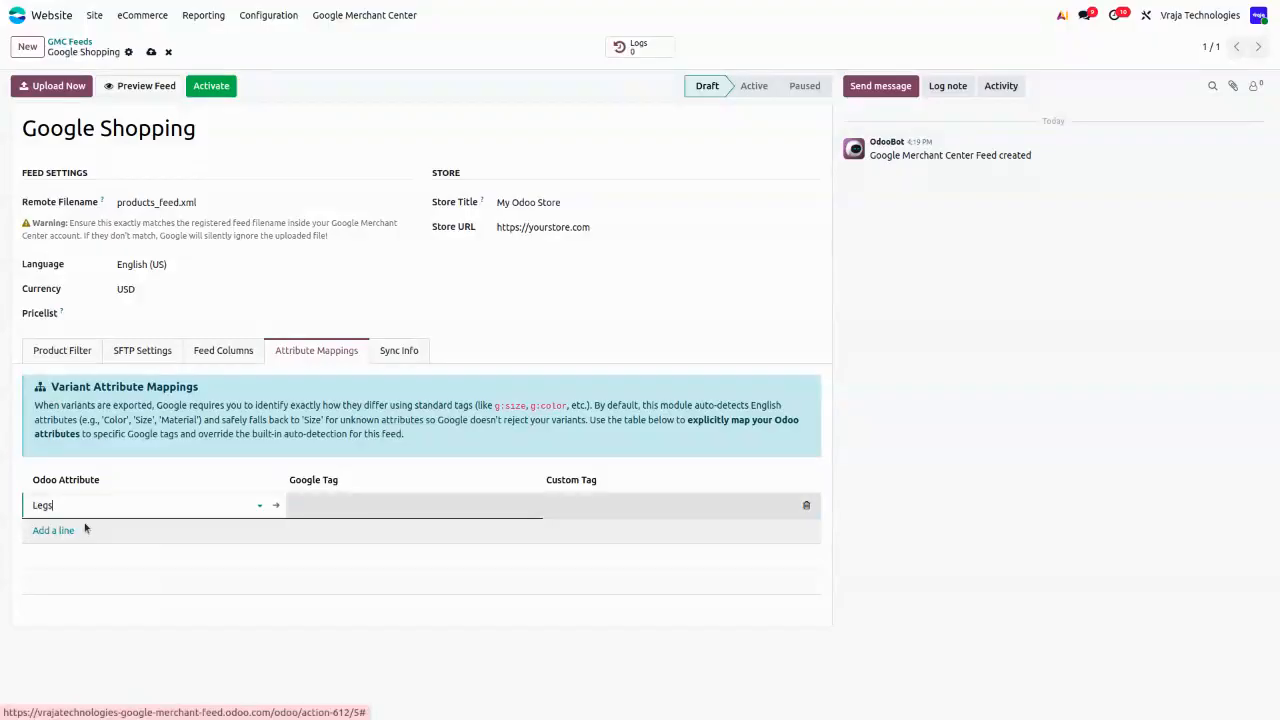
pyautogui.click(347, 508)
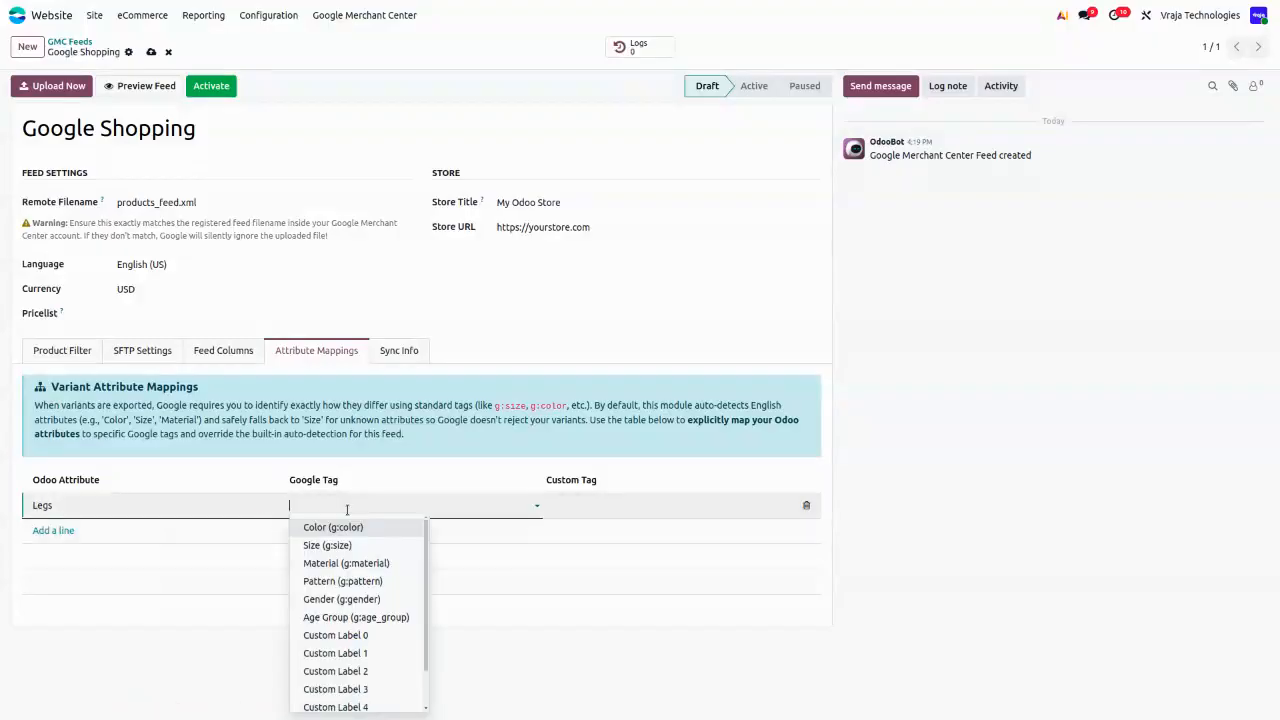
pyautogui.click(355, 566)
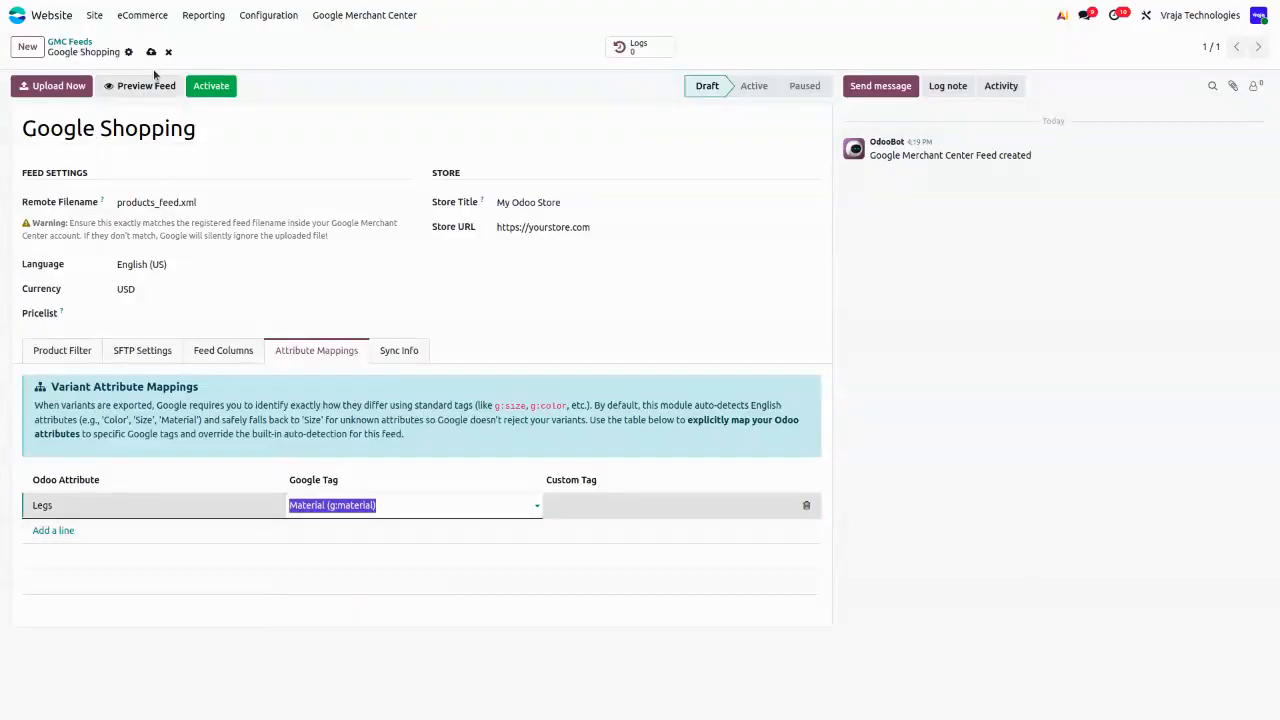
pyautogui.click(151, 52)
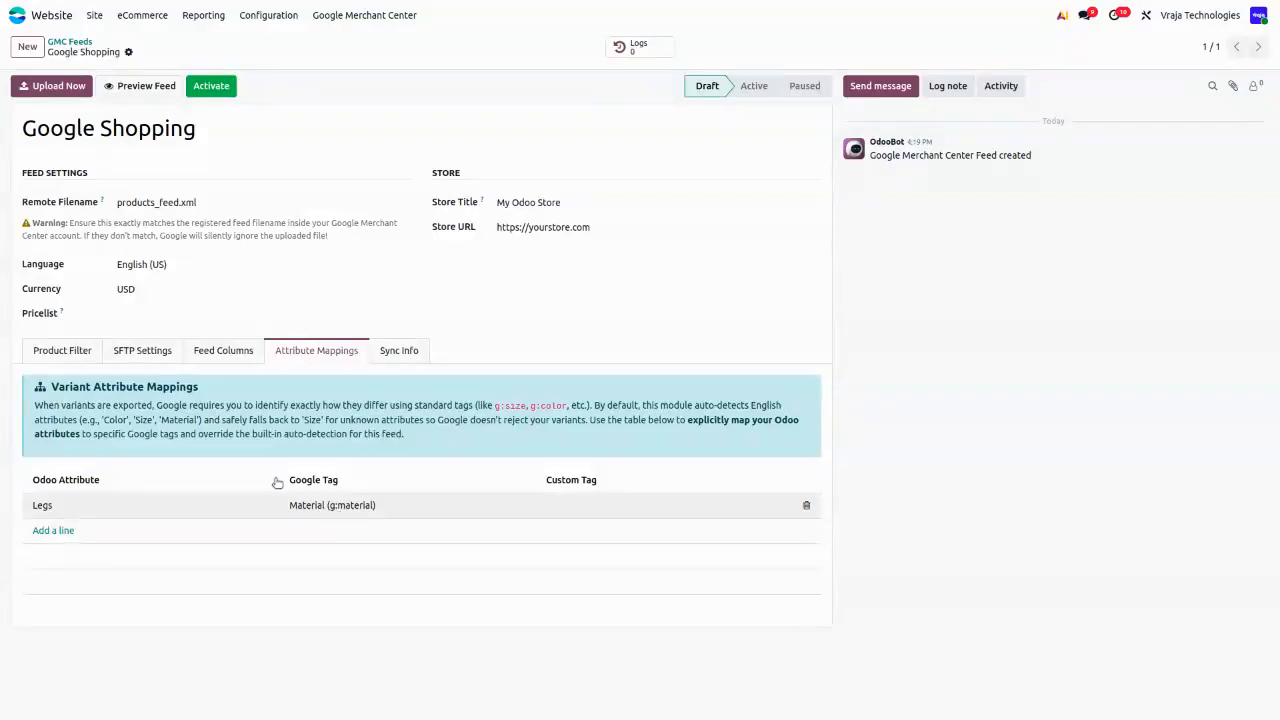
# - Check the product filter and inspect the Customizable Desk's g:material tag in the feed preview
pyautogui.click(86, 357)
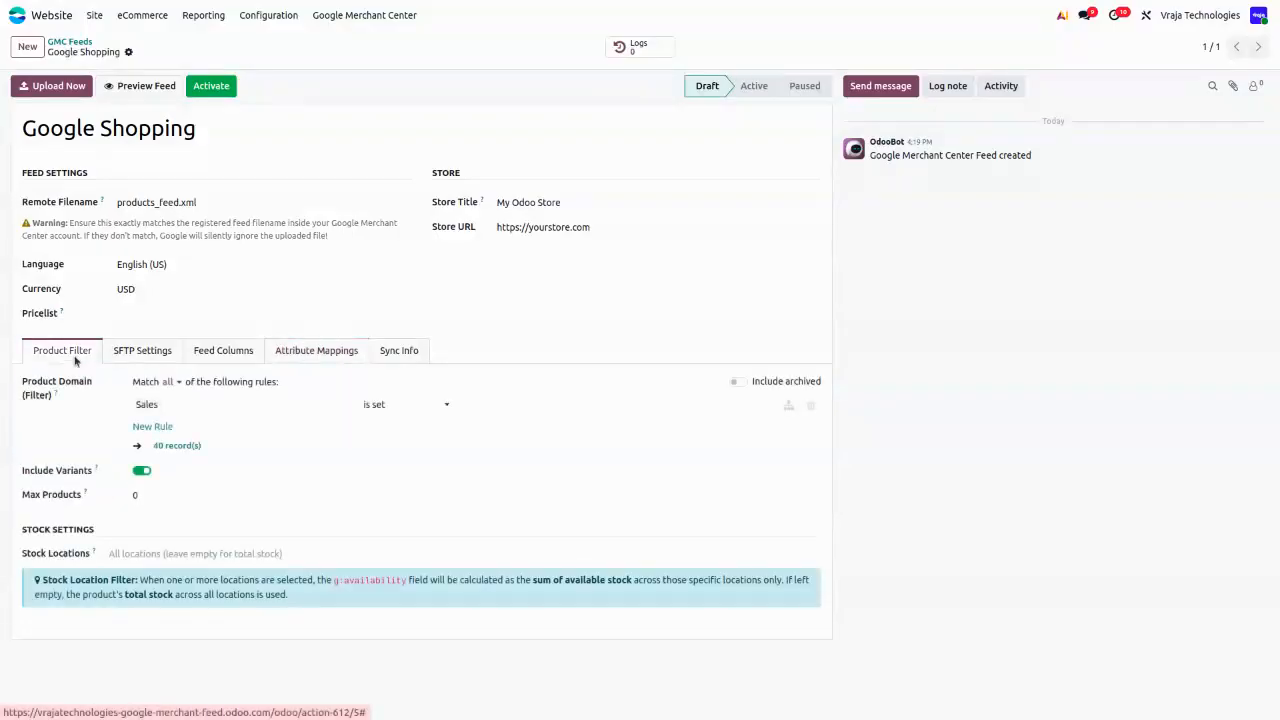
pyautogui.click(142, 87)
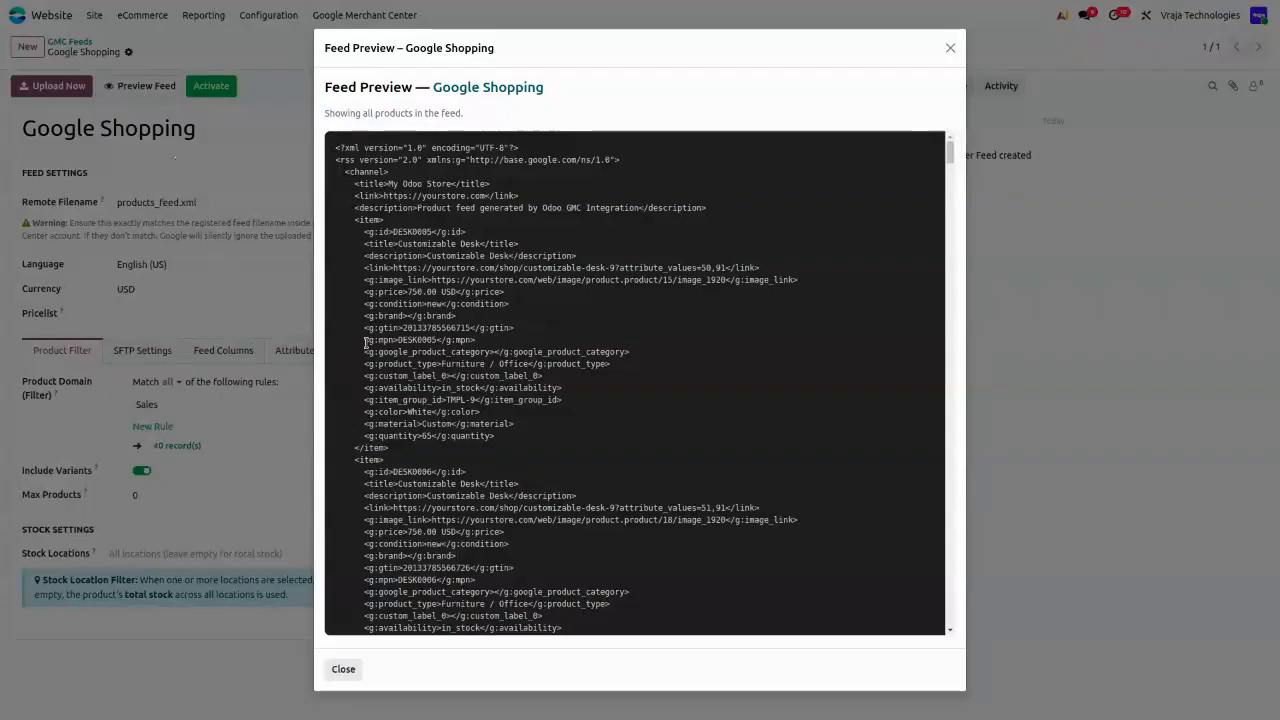
pyautogui.moveTo(397, 240); pyautogui.dragTo(481, 244)
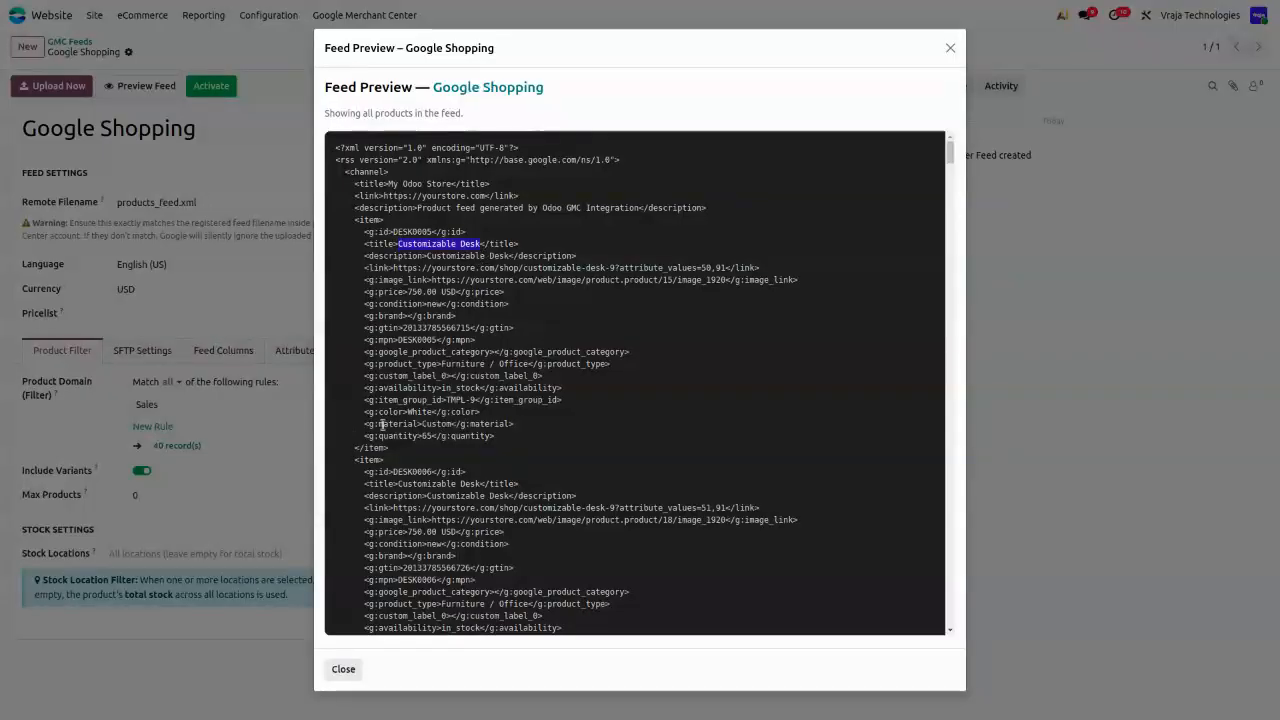
pyautogui.moveTo(361, 421); pyautogui.dragTo(515, 425)
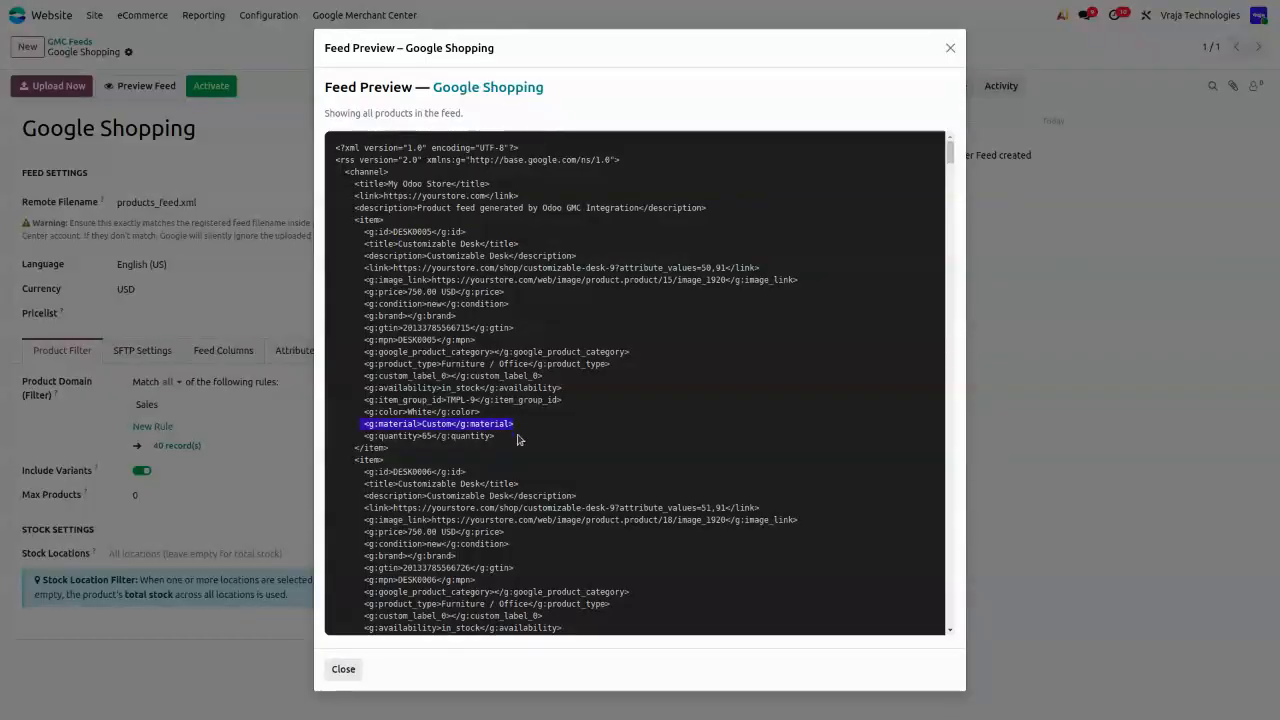
pyautogui.click(349, 668)
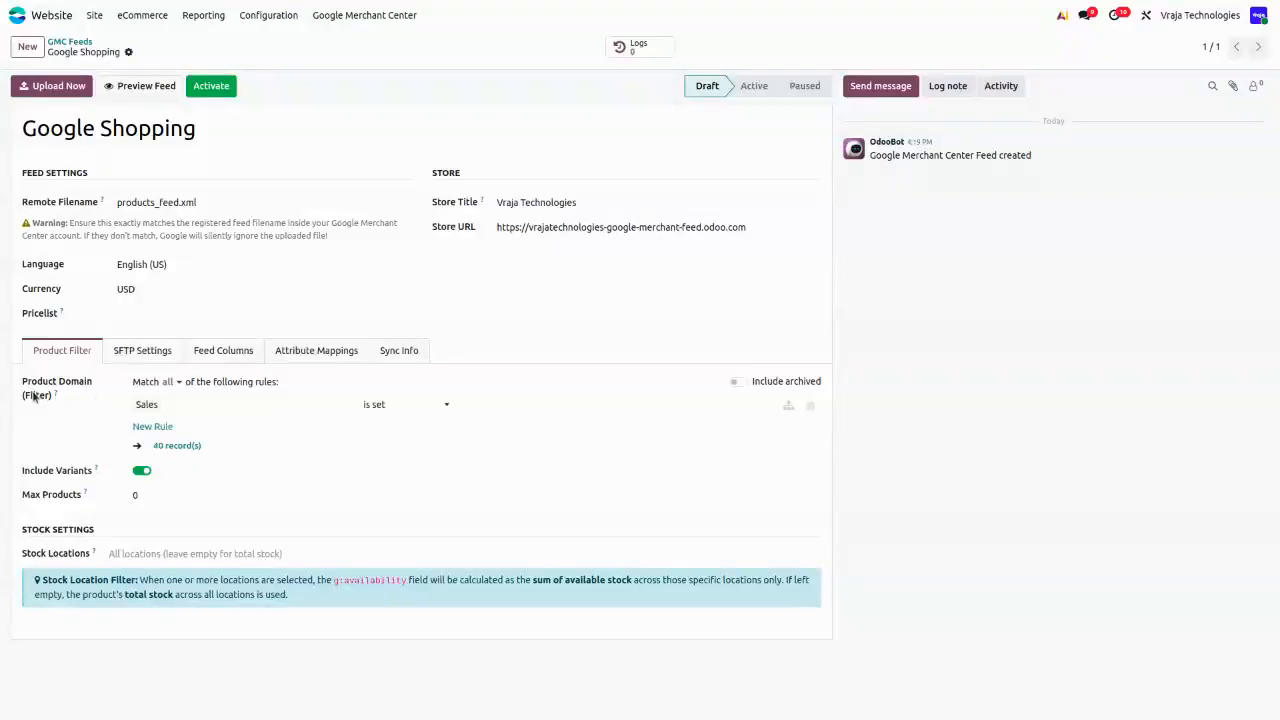
# - Add a product filter rule requiring Is Published to be set and save the feed
pyautogui.click(155, 428)
pyautogui.click(193, 431)
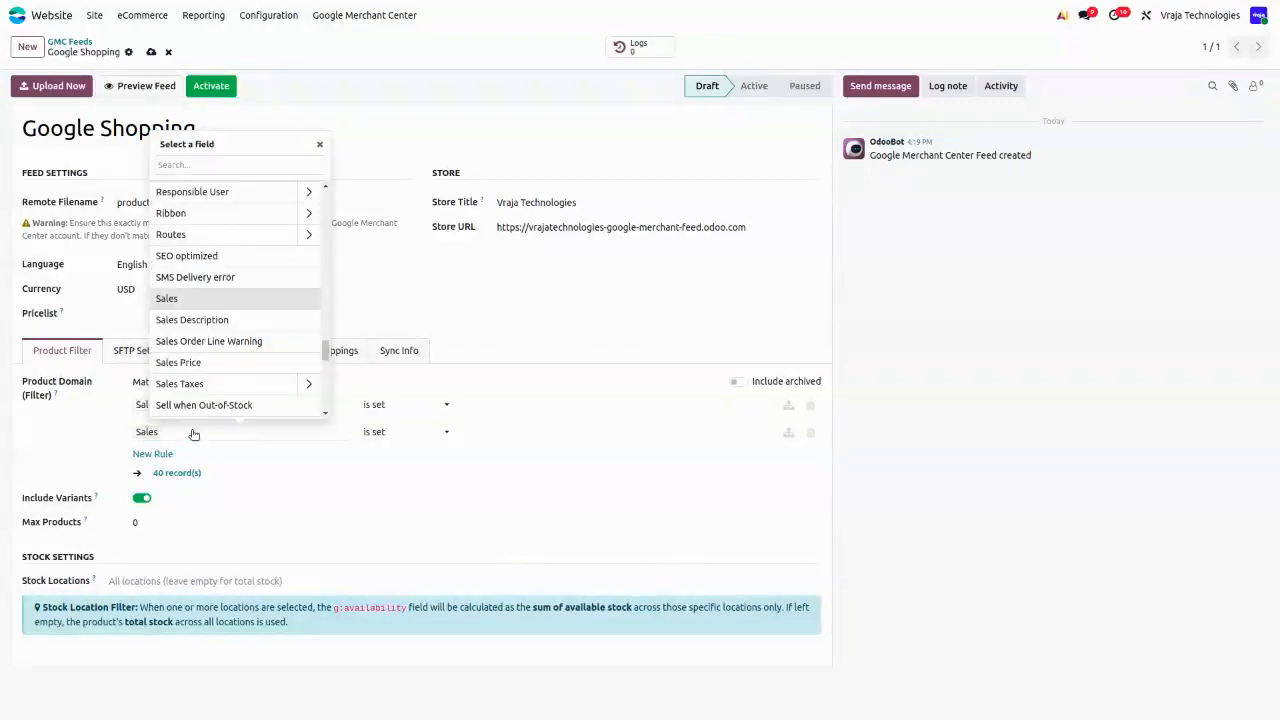
pyautogui.write('is')
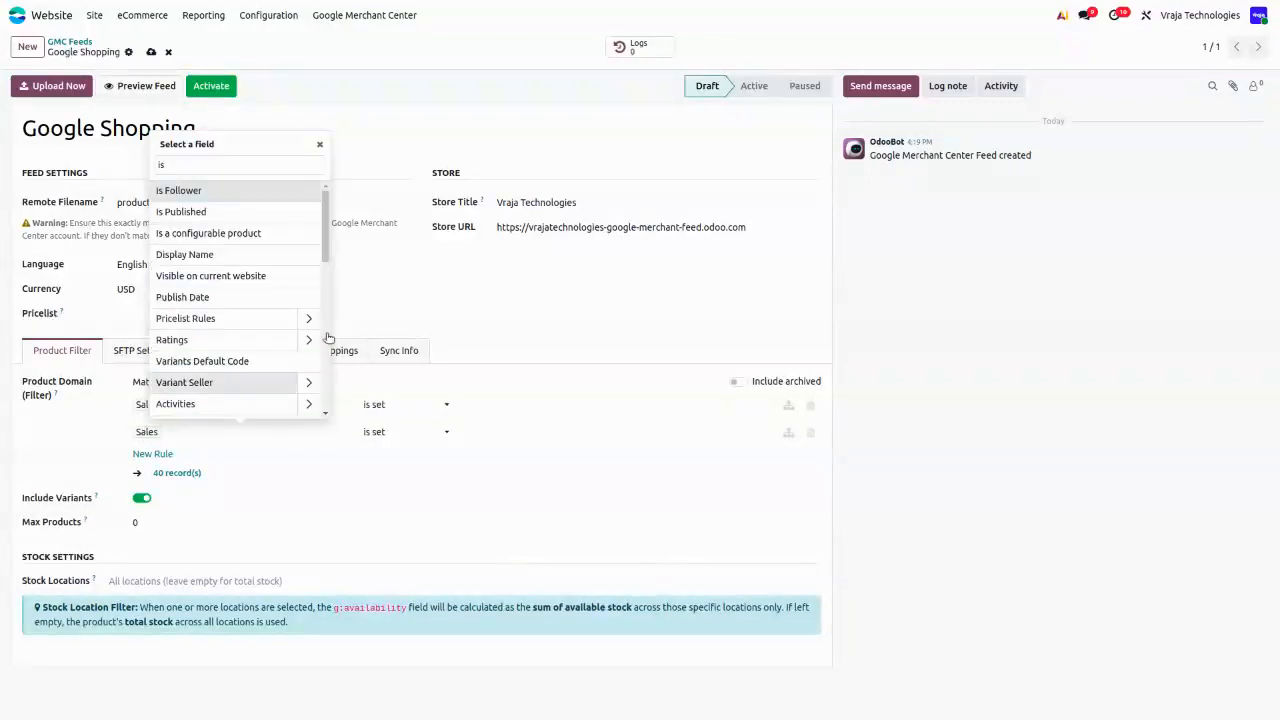
pyautogui.click(268, 213)
pyautogui.click(151, 51)
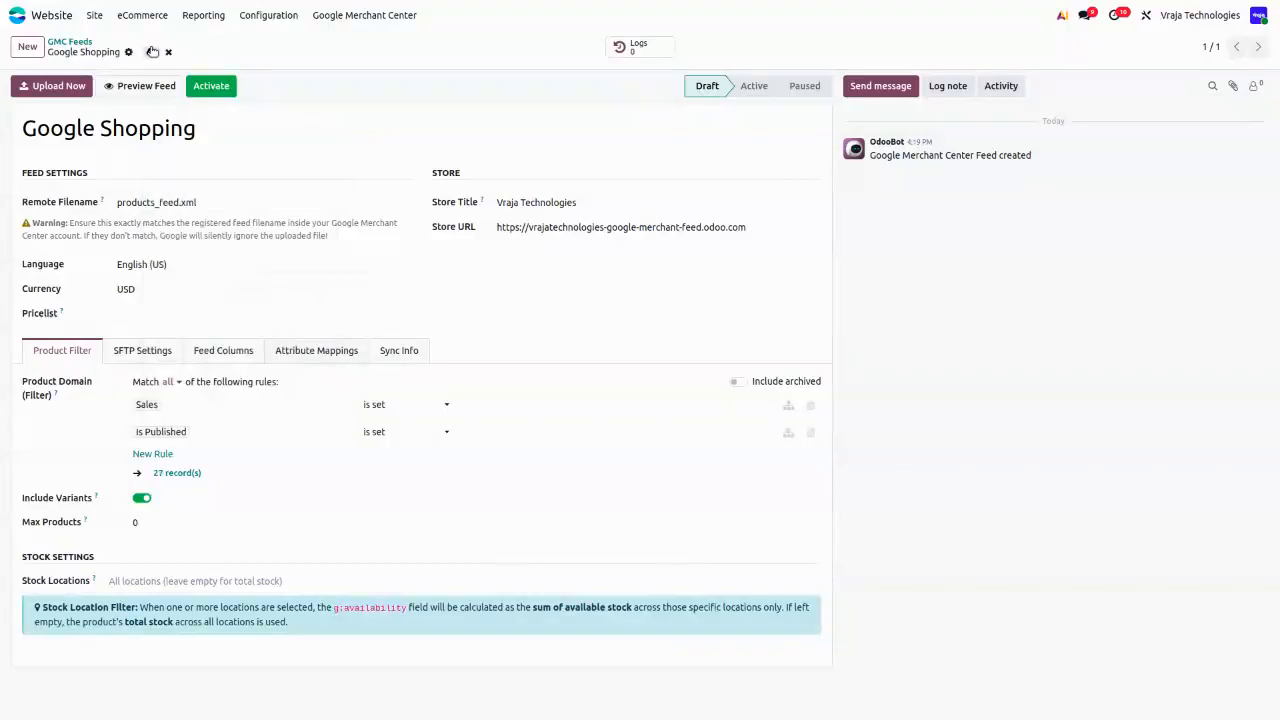
# - Review the list of product records matching the feed's filter and close it
pyautogui.click(170, 476)
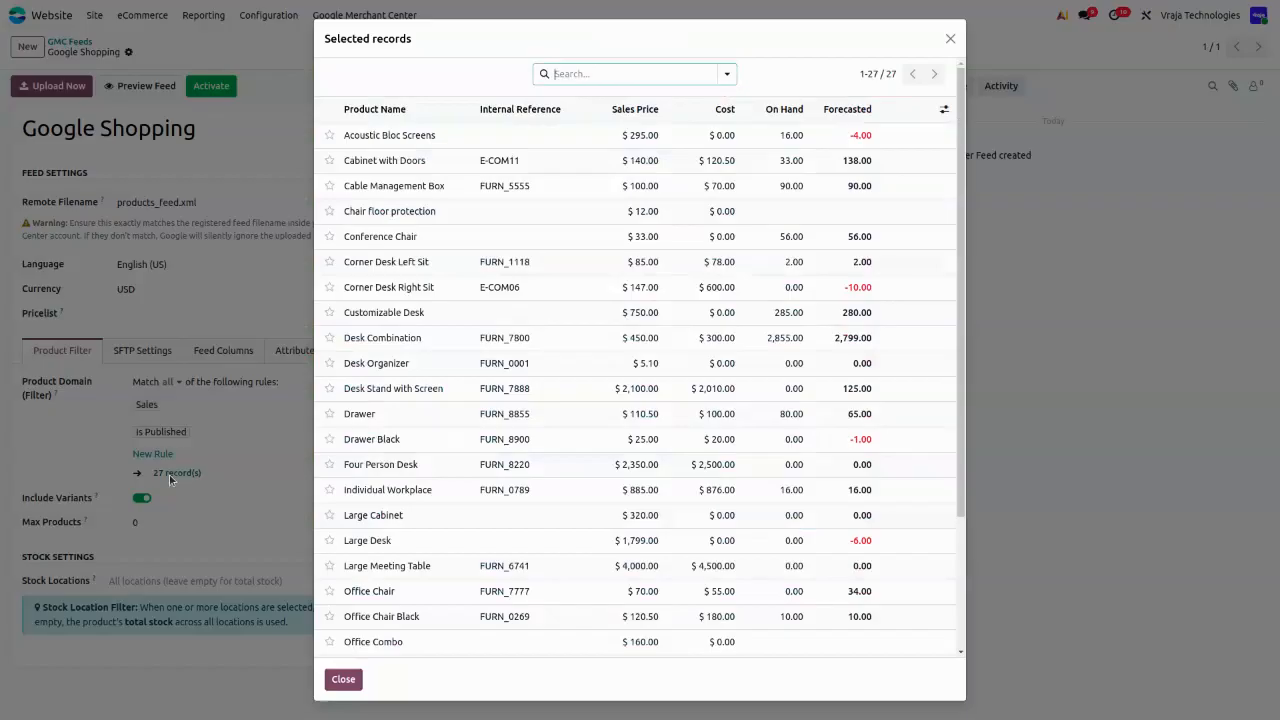
pyautogui.scroll(-3, 563, 517)
pyautogui.scroll(5, 560, 600)
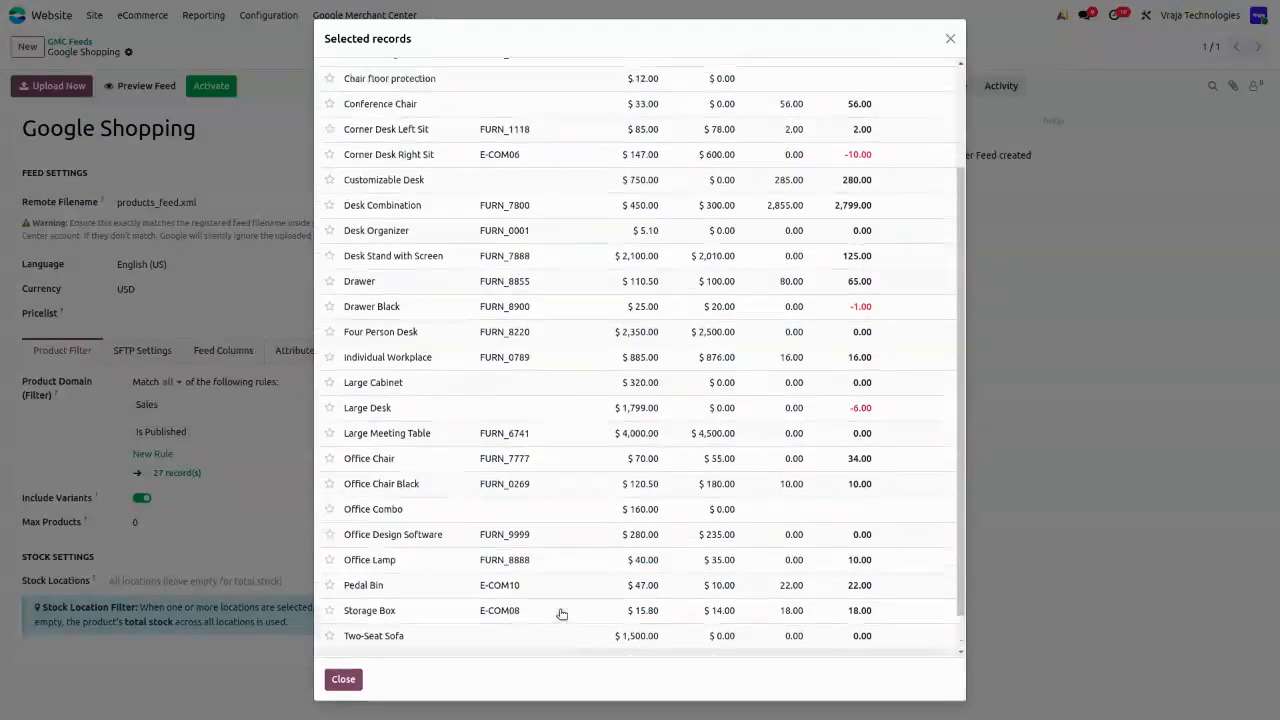
pyautogui.click(343, 679)
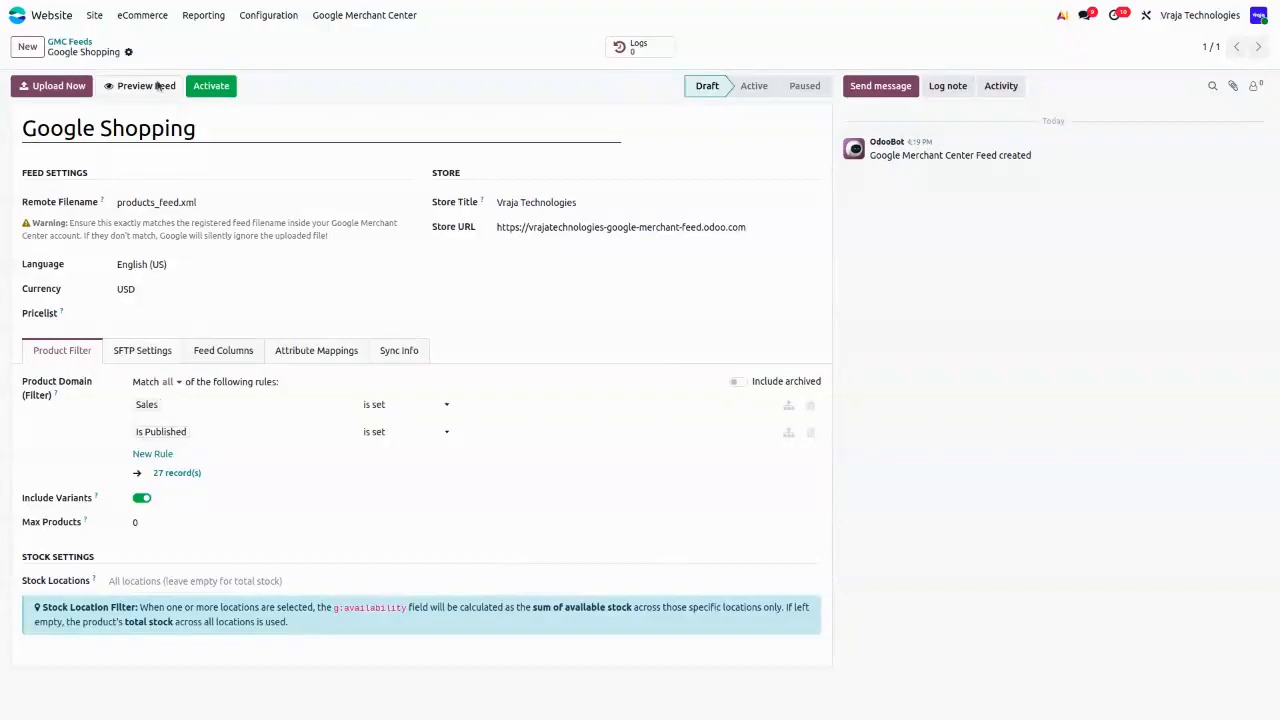
# - Show the published eCommerce products for comparison and return to the Google Shopping feed
pyautogui.click(142, 15)
pyautogui.click(145, 152)
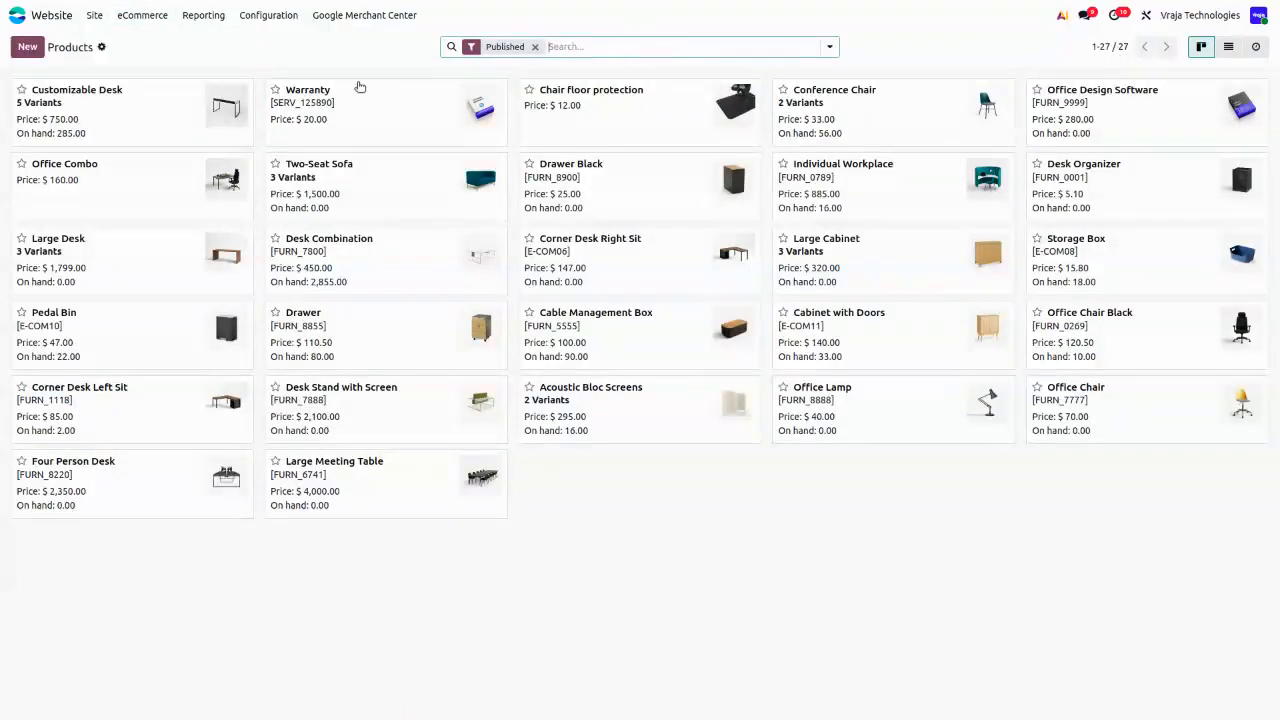
pyautogui.click(364, 15)
pyautogui.click(350, 42)
pyautogui.click(108, 161)
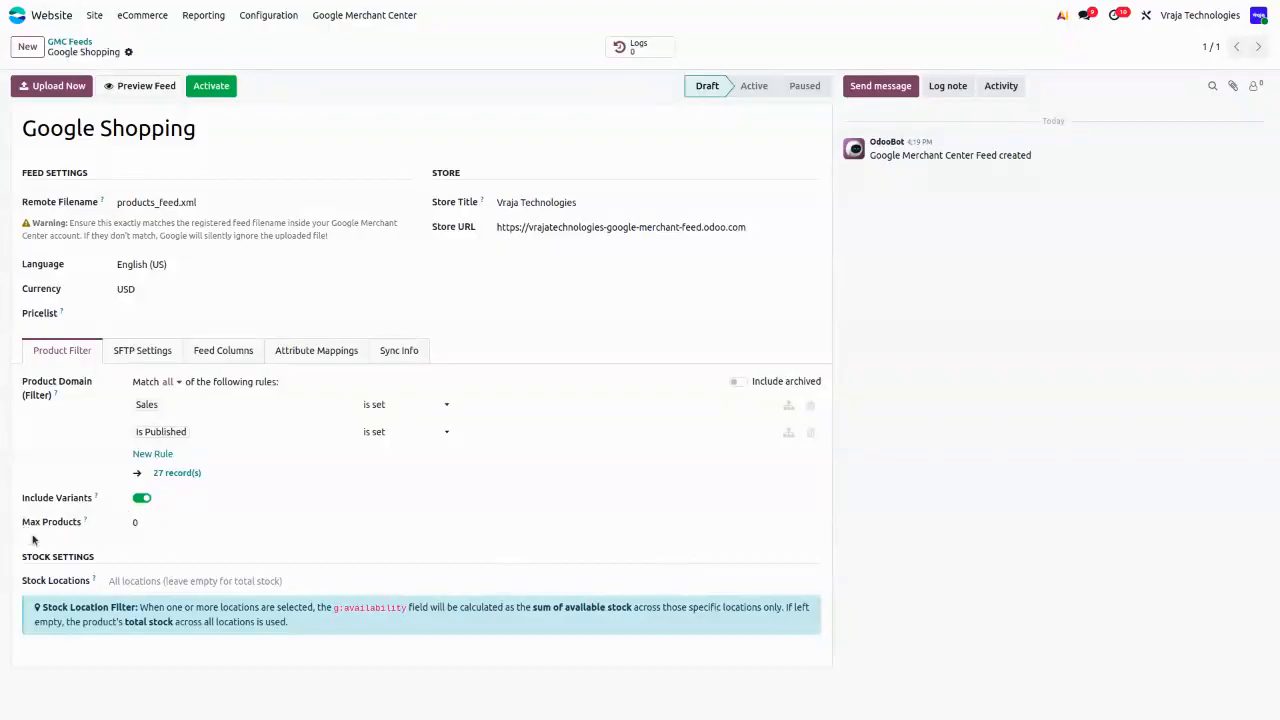
# - Preview the feed without a product limit and look through its product items
pyautogui.moveTo(88, 521)
pyautogui.click(144, 87)
pyautogui.scroll(-10, 612, 428)
pyautogui.scroll(10, 612, 428)
pyautogui.scroll(-15, 612, 428)
pyautogui.scroll(-10, 674, 406)
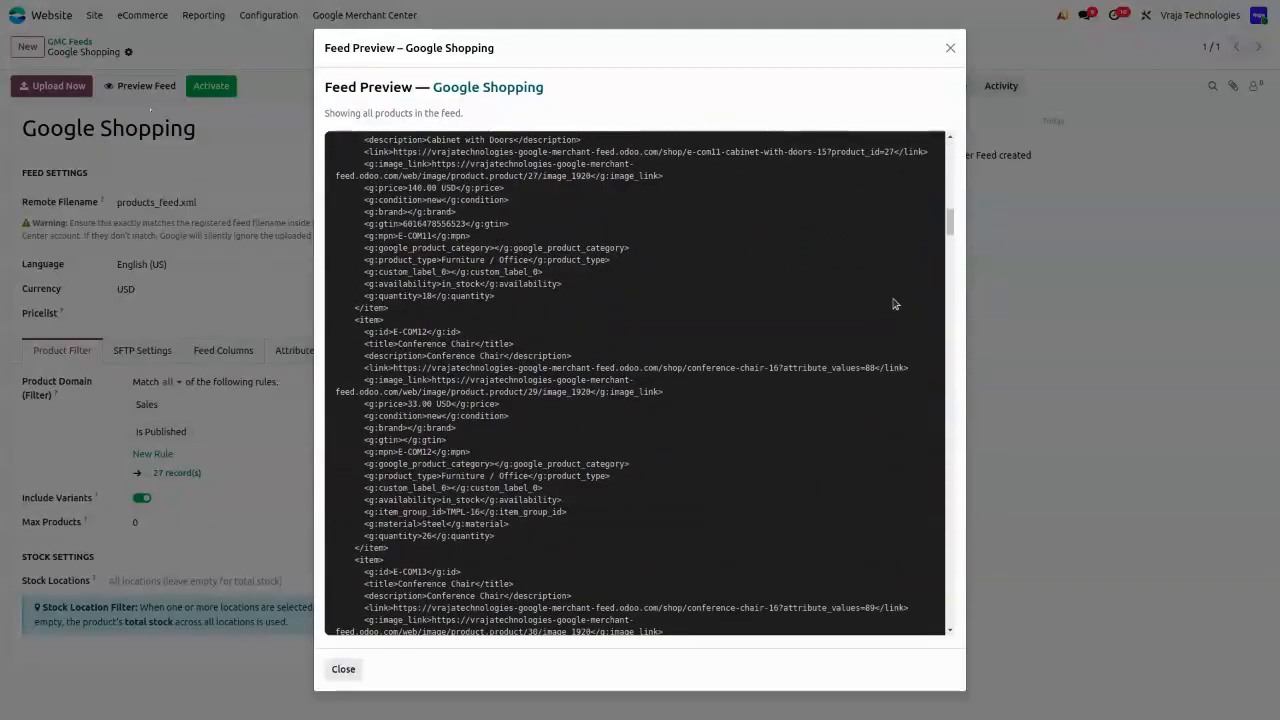
pyautogui.moveTo(950, 226); pyautogui.dragTo(956, 296)
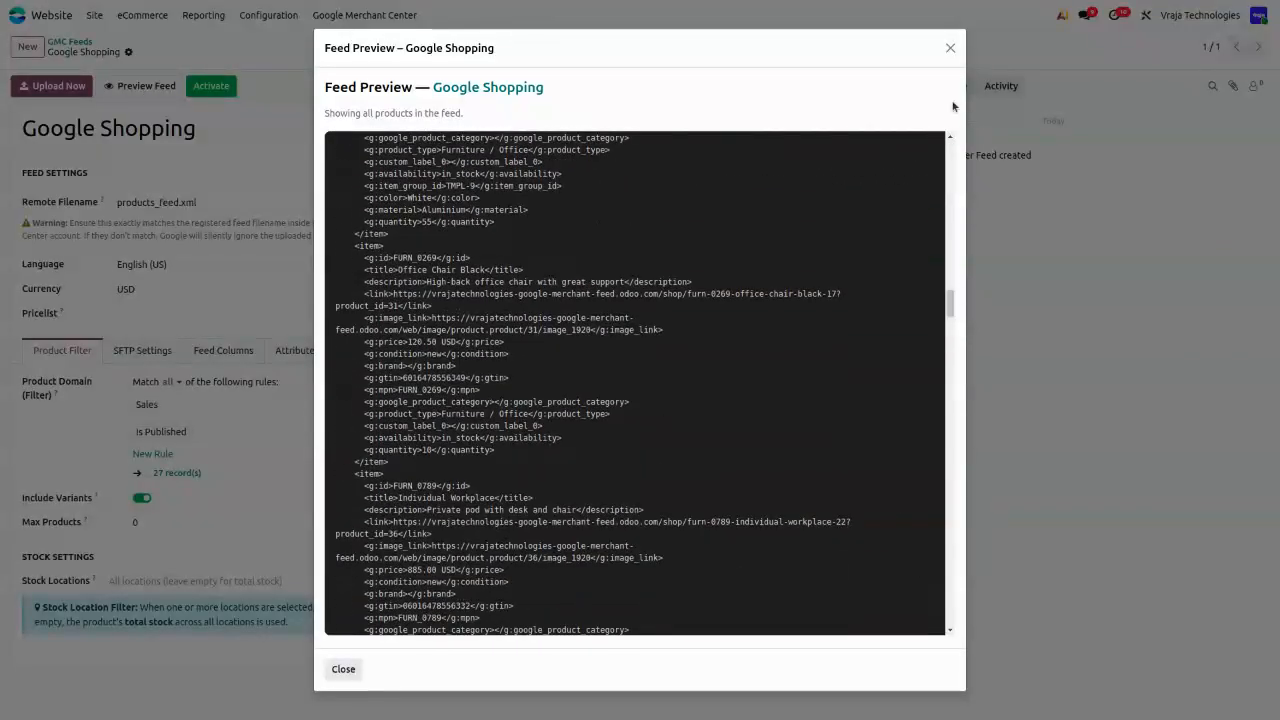
pyautogui.click(950, 47)
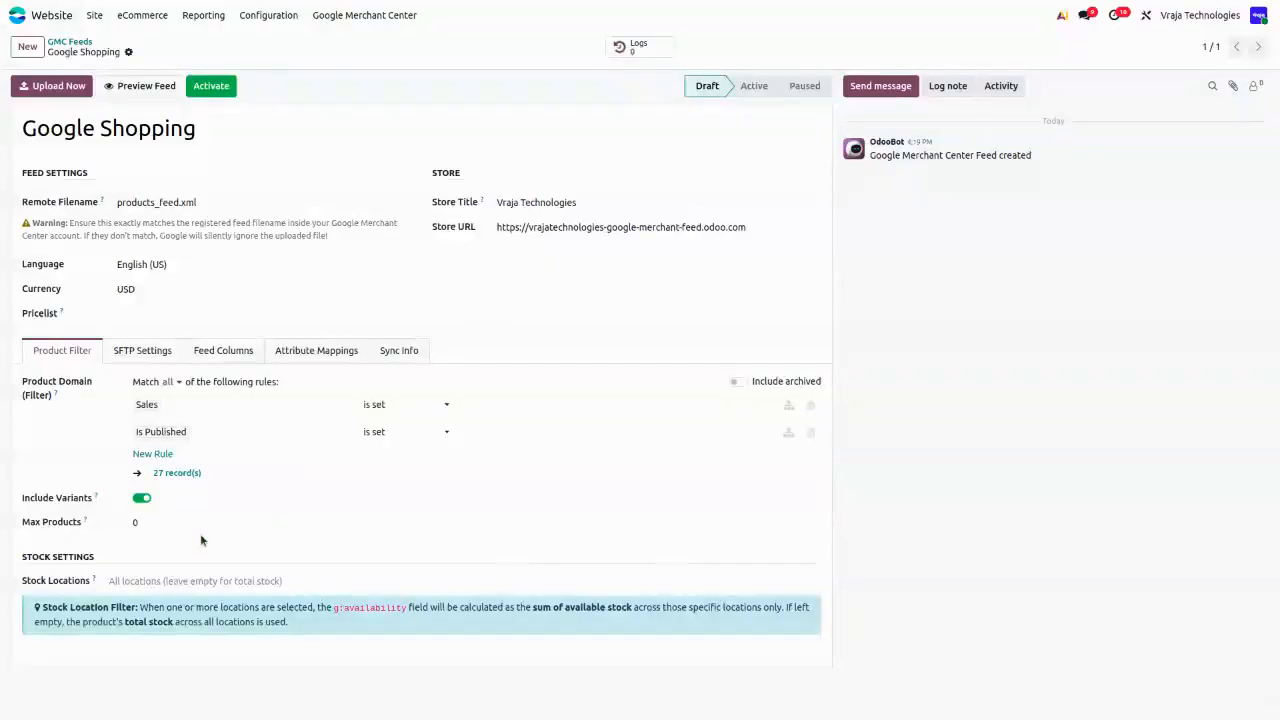
# - Set Max Products to 1, save the feed and check its preview
pyautogui.click(157, 523)
pyautogui.write('1')
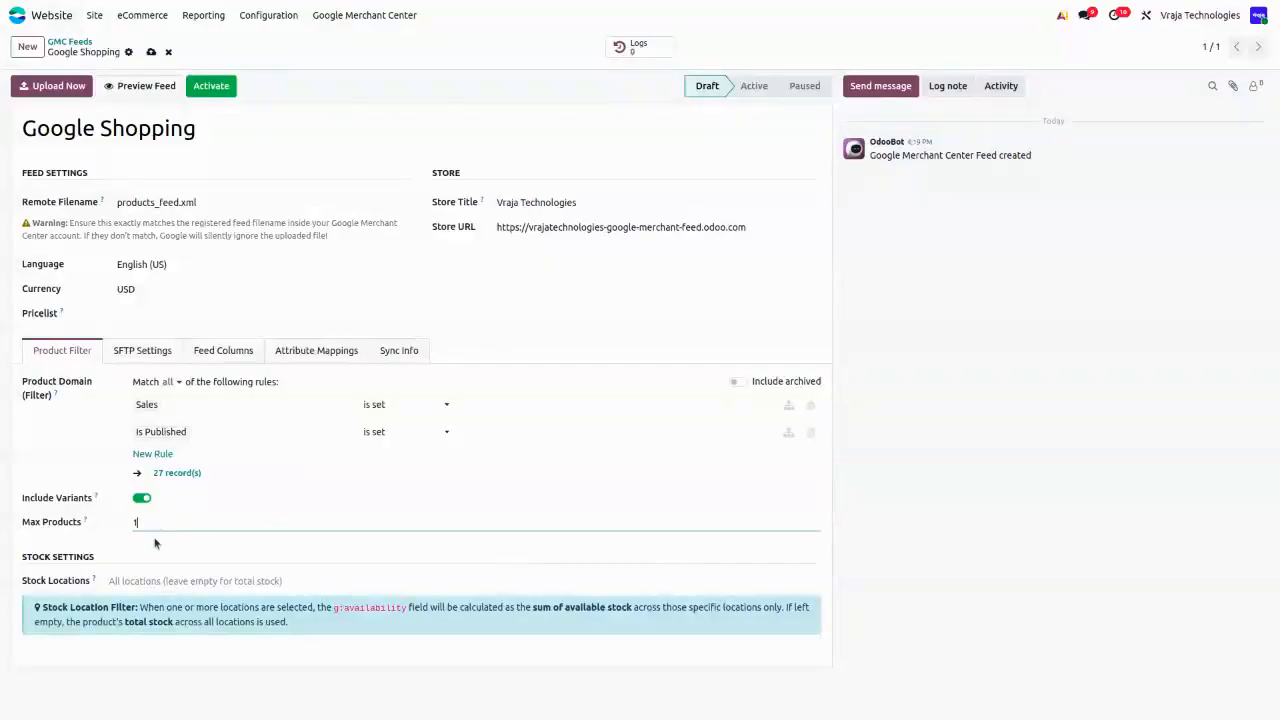
pyautogui.click(151, 51)
pyautogui.click(144, 88)
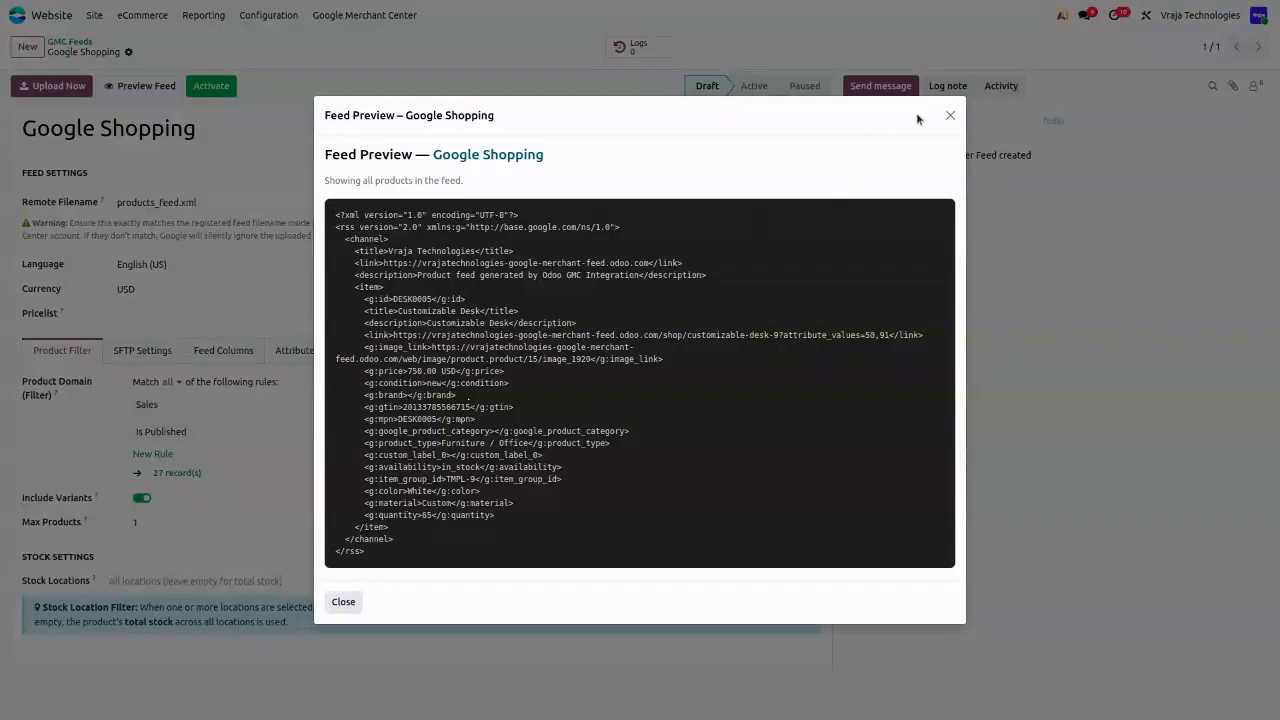
pyautogui.click(950, 116)
# - Remove the Max Products limit and save the feed
pyautogui.click(152, 524)
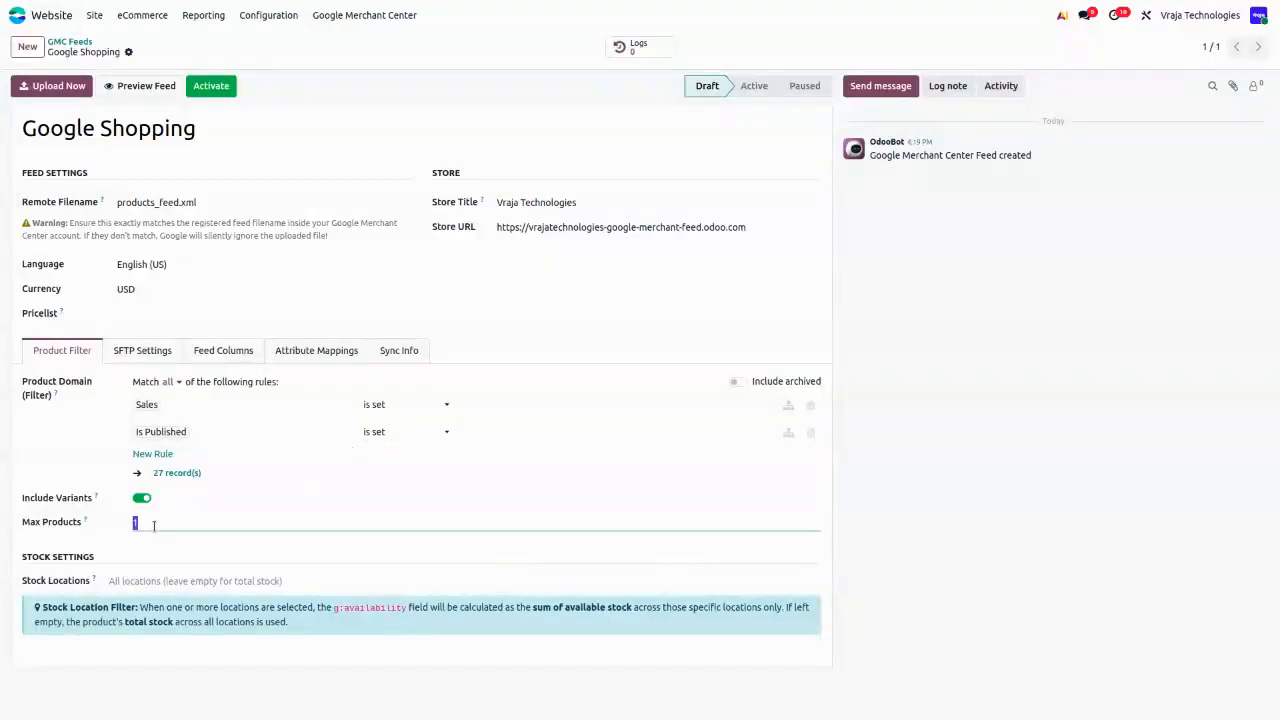
pyautogui.press('BackSpace')
pyautogui.click(151, 51)
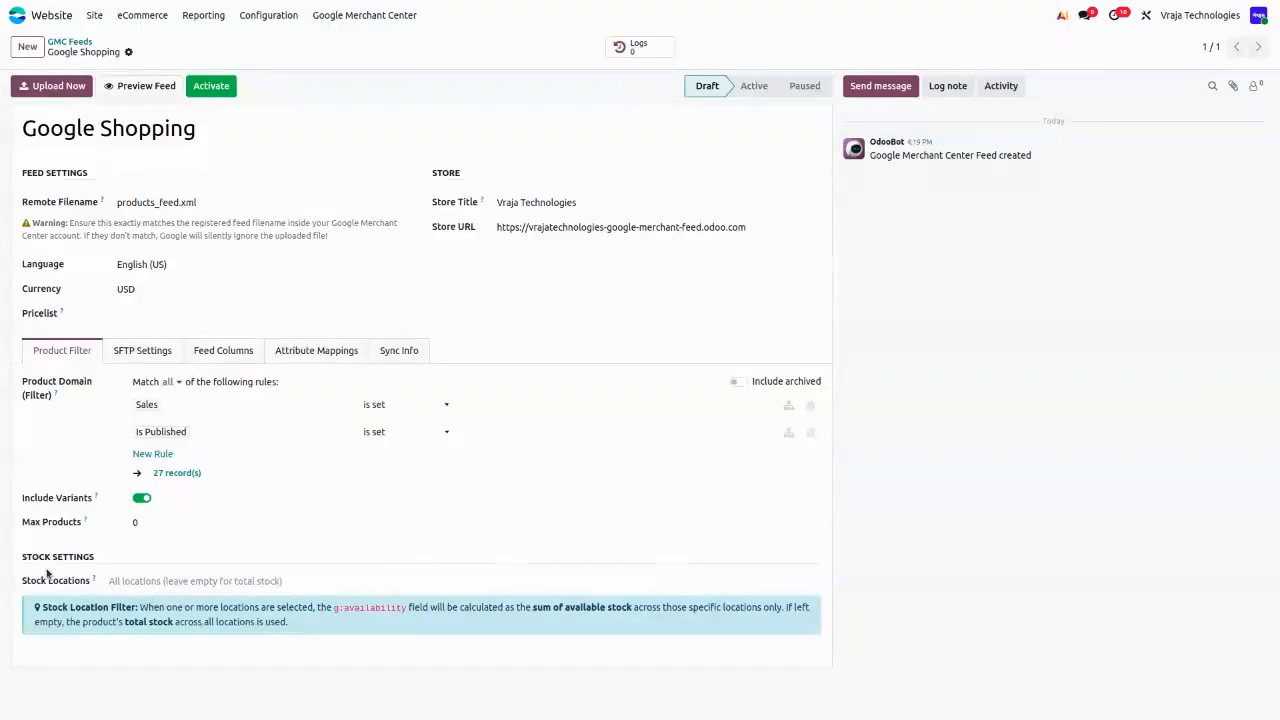
# - Inspect the Customizable Desk's description, quantity and availability tags in the preview with no stock location selected
pyautogui.click(116, 85)
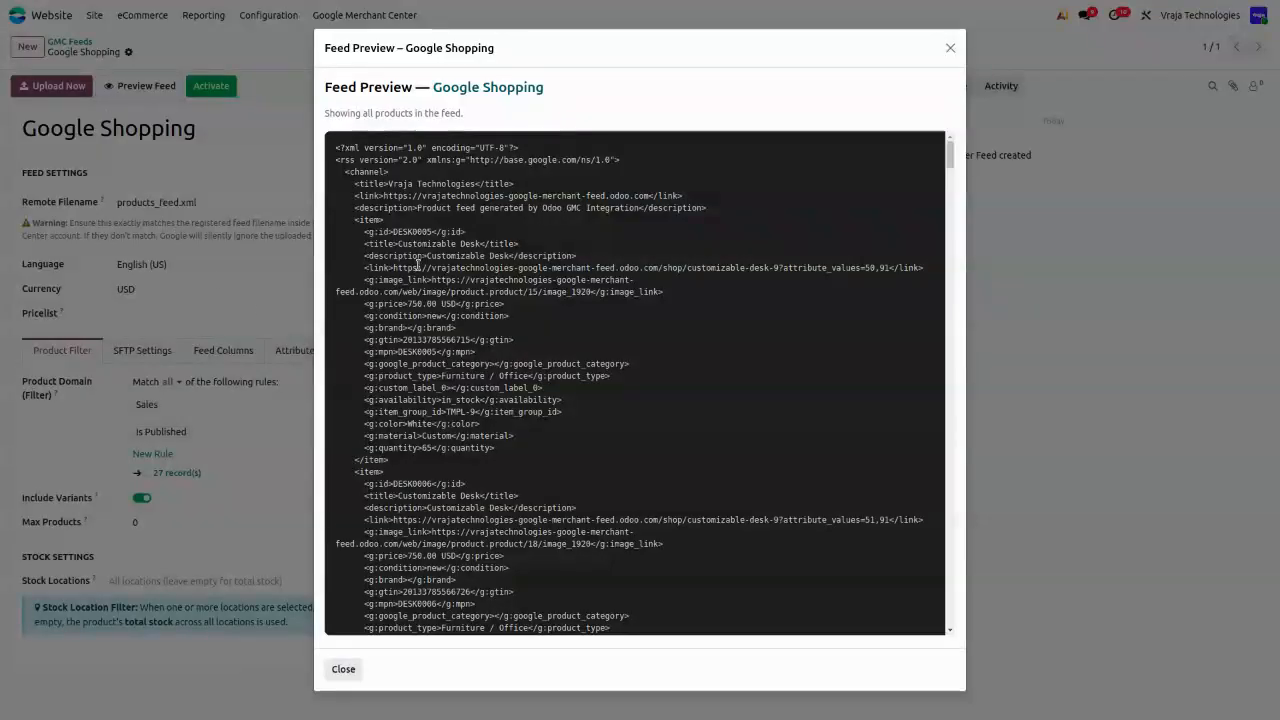
pyautogui.moveTo(427, 255); pyautogui.dragTo(505, 254)
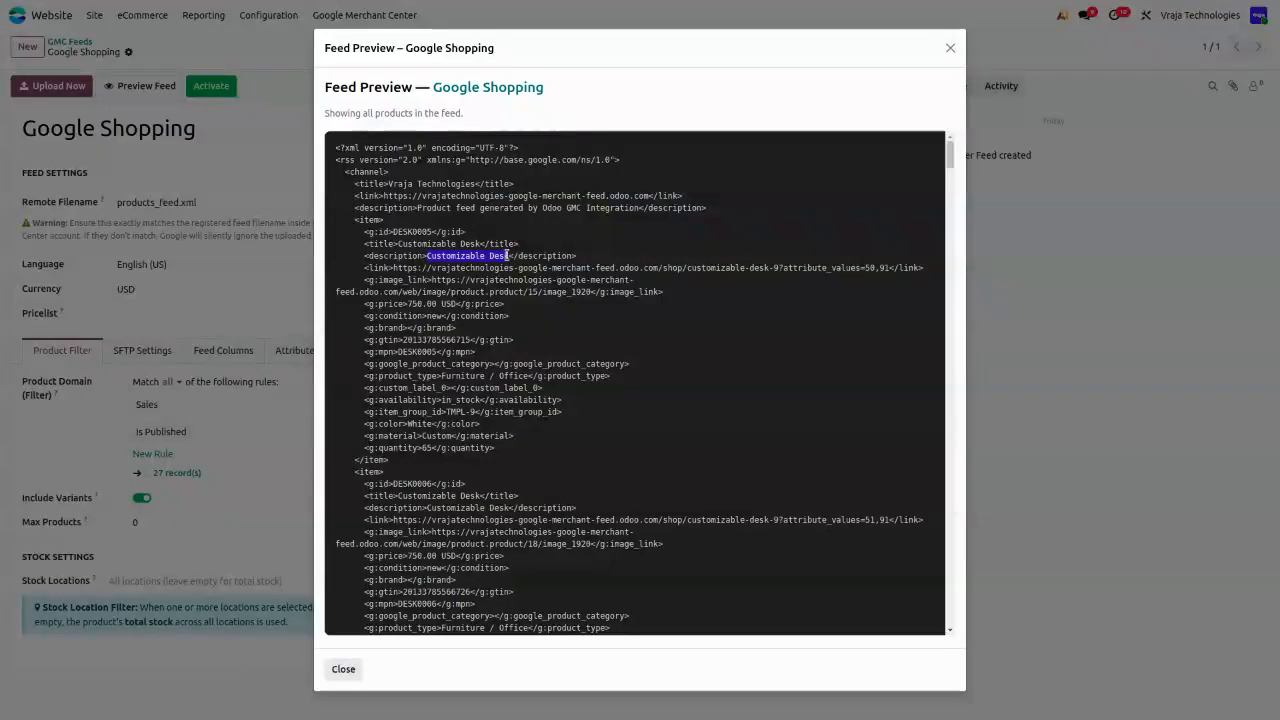
pyautogui.moveTo(366, 448); pyautogui.dragTo(505, 453)
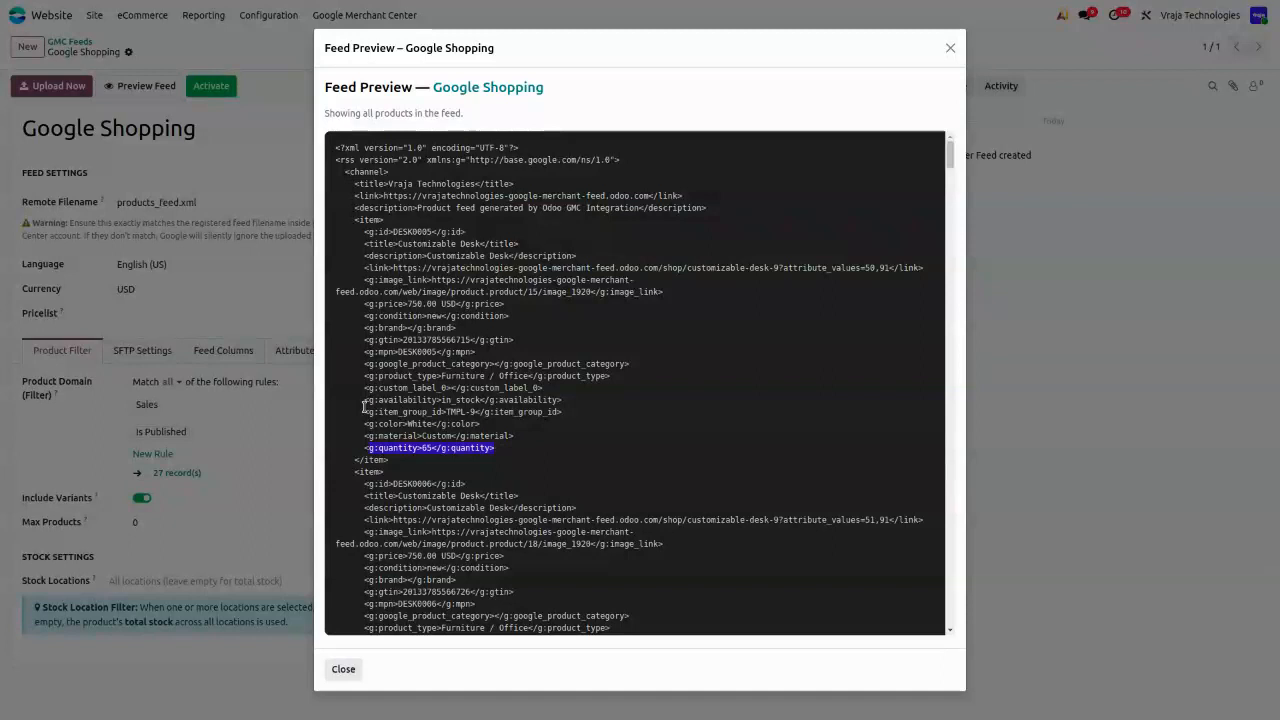
pyautogui.moveTo(363, 402); pyautogui.dragTo(532, 398)
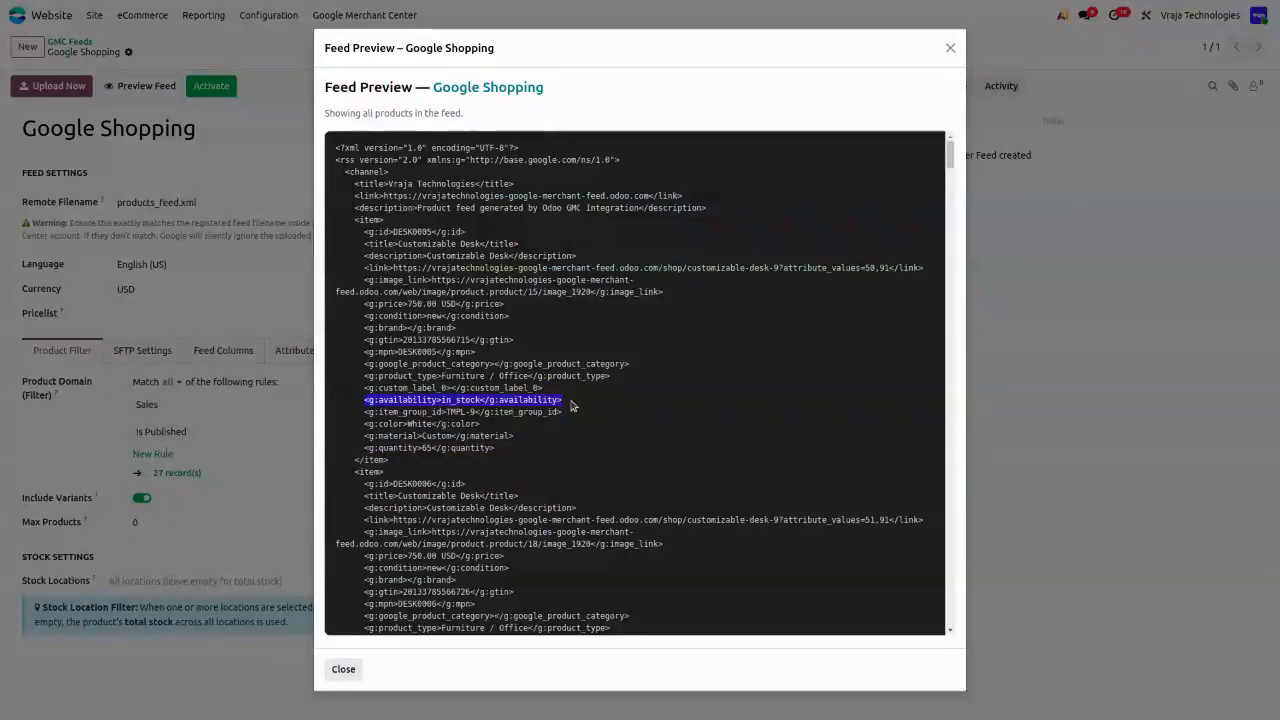
pyautogui.click(950, 48)
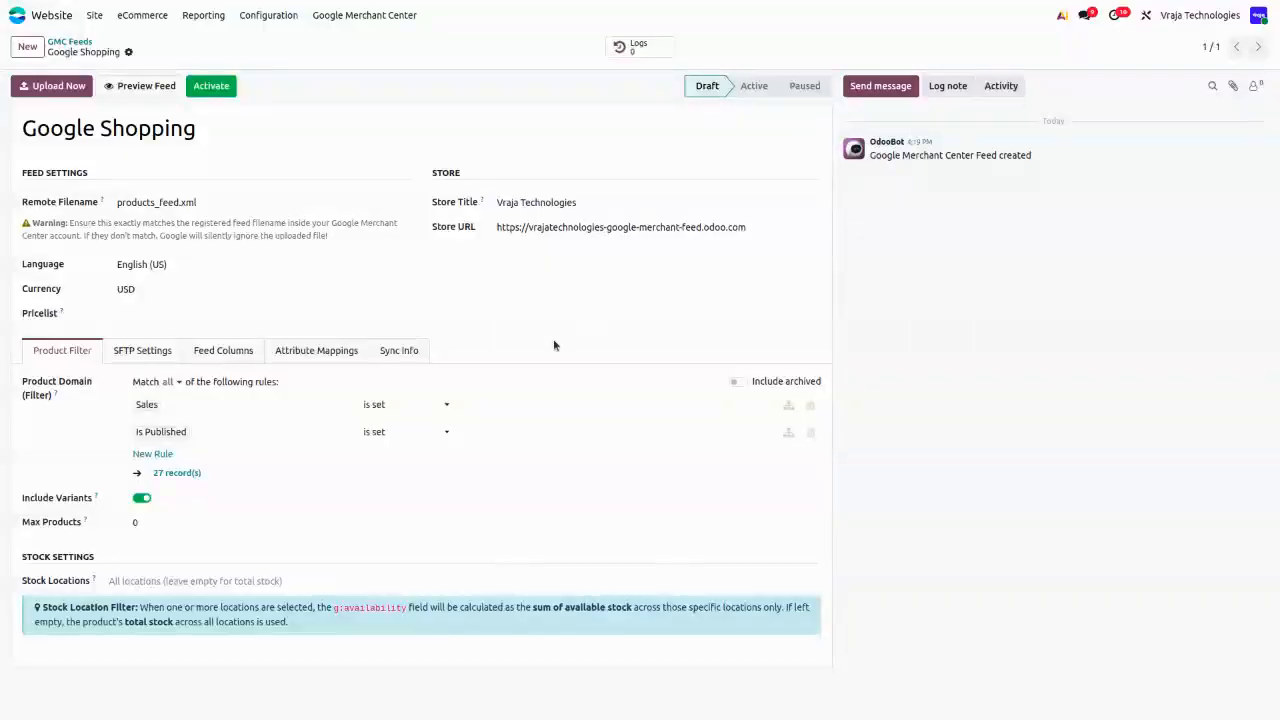
# - Restrict the feed's stock locations to WH/Stock/Shelf 2/Small Refriger... and save the feed
pyautogui.click(208, 582)
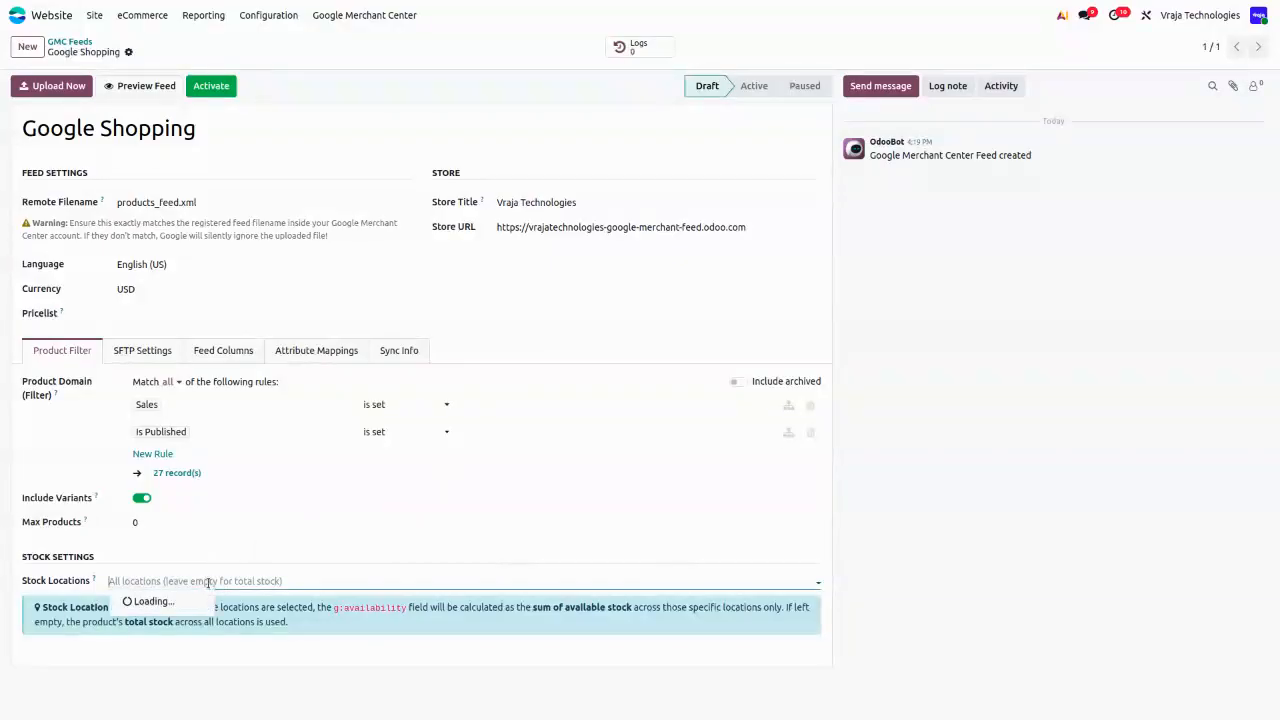
pyautogui.click(214, 543)
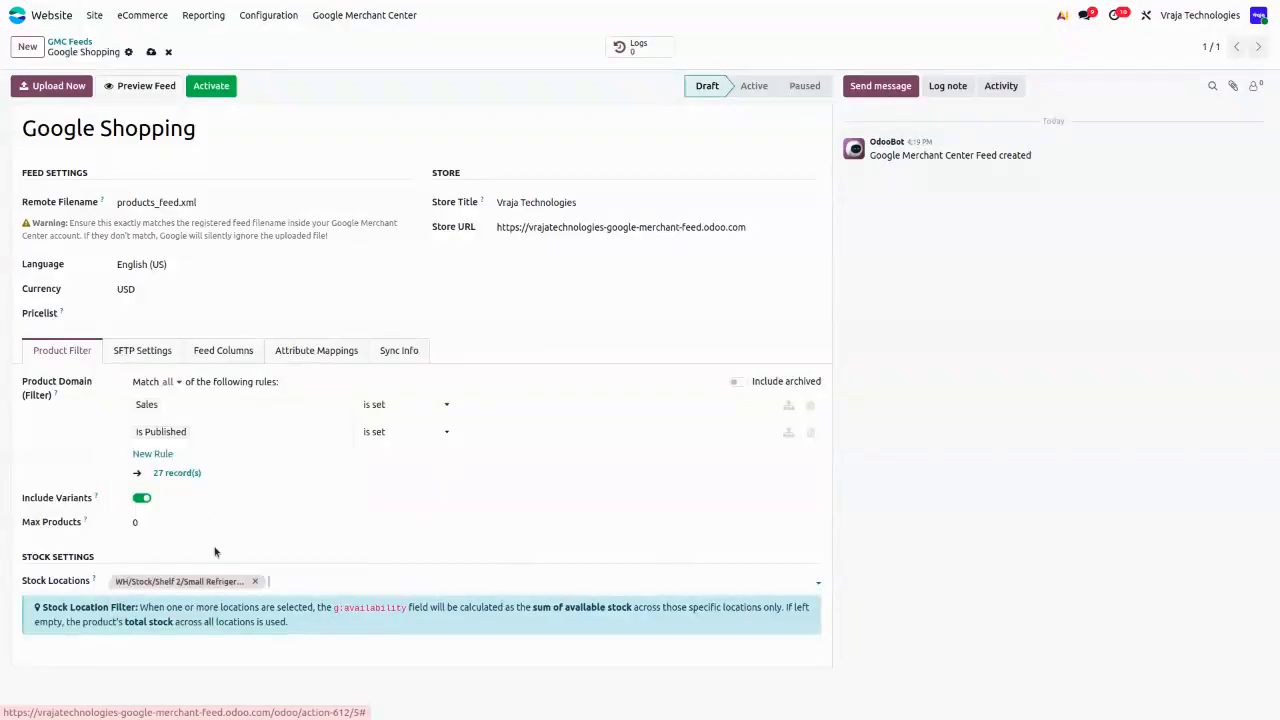
pyautogui.click(151, 52)
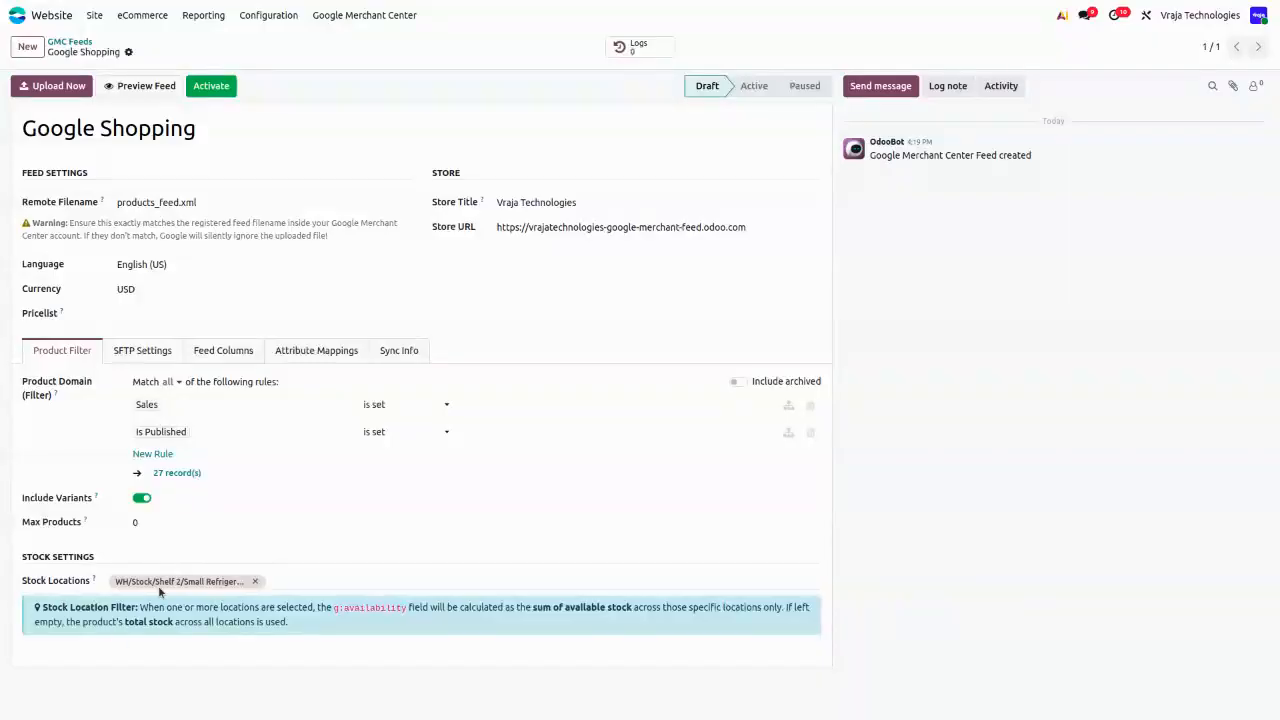
# - Preview the location-restricted feed and inspect the Customizable Desk's quantity and availability tags
pyautogui.click(145, 87)
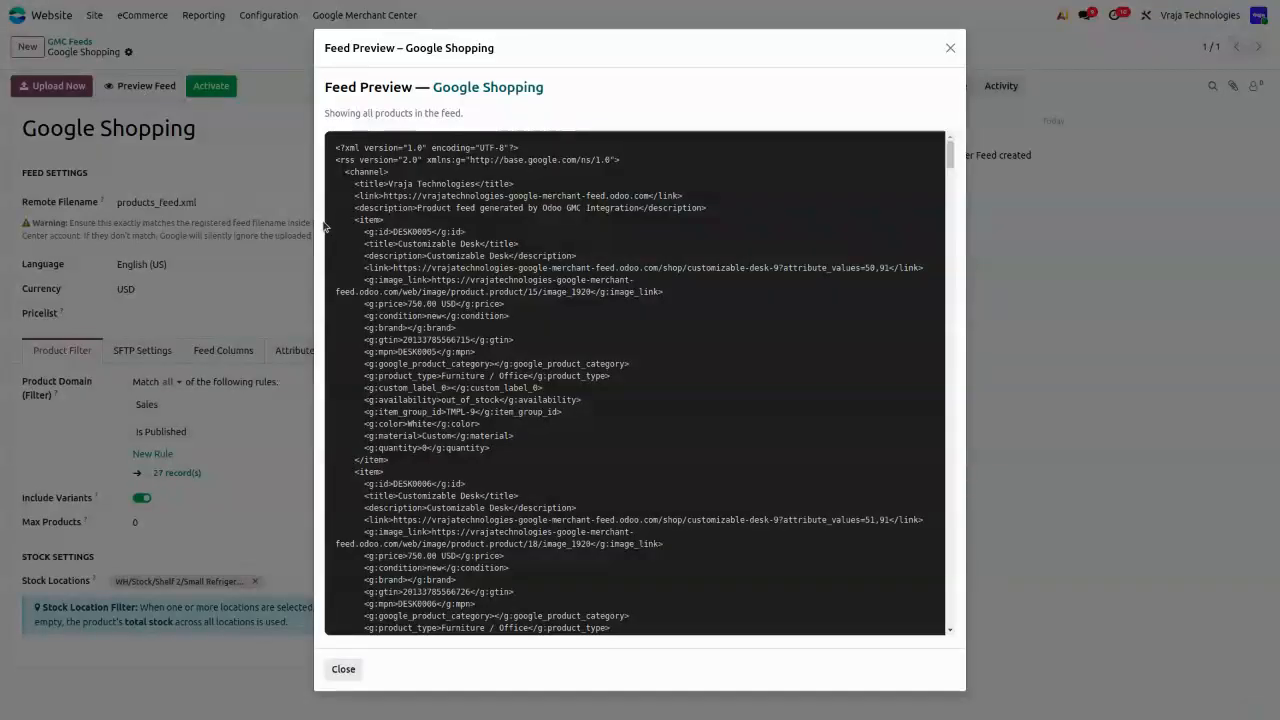
pyautogui.moveTo(427, 256); pyautogui.dragTo(512, 256)
pyautogui.moveTo(364, 448); pyautogui.dragTo(490, 448)
pyautogui.moveTo(364, 400); pyautogui.dragTo(590, 403)
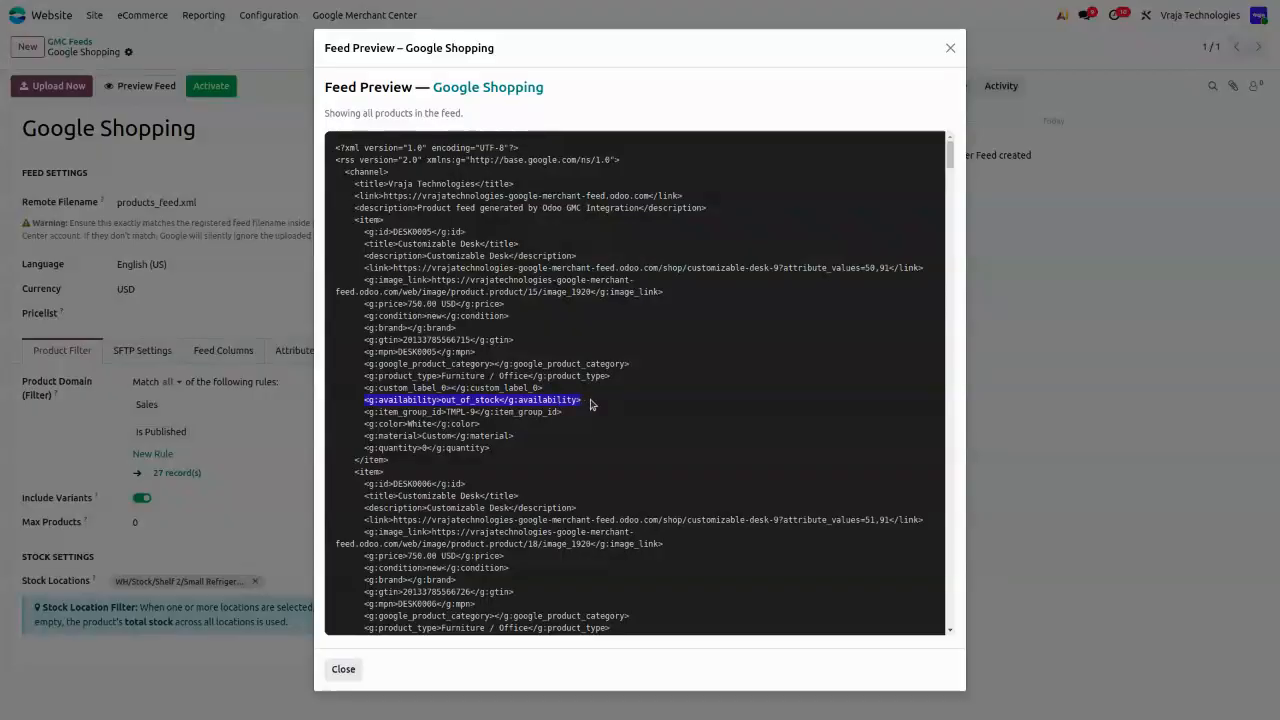
pyautogui.click(951, 48)
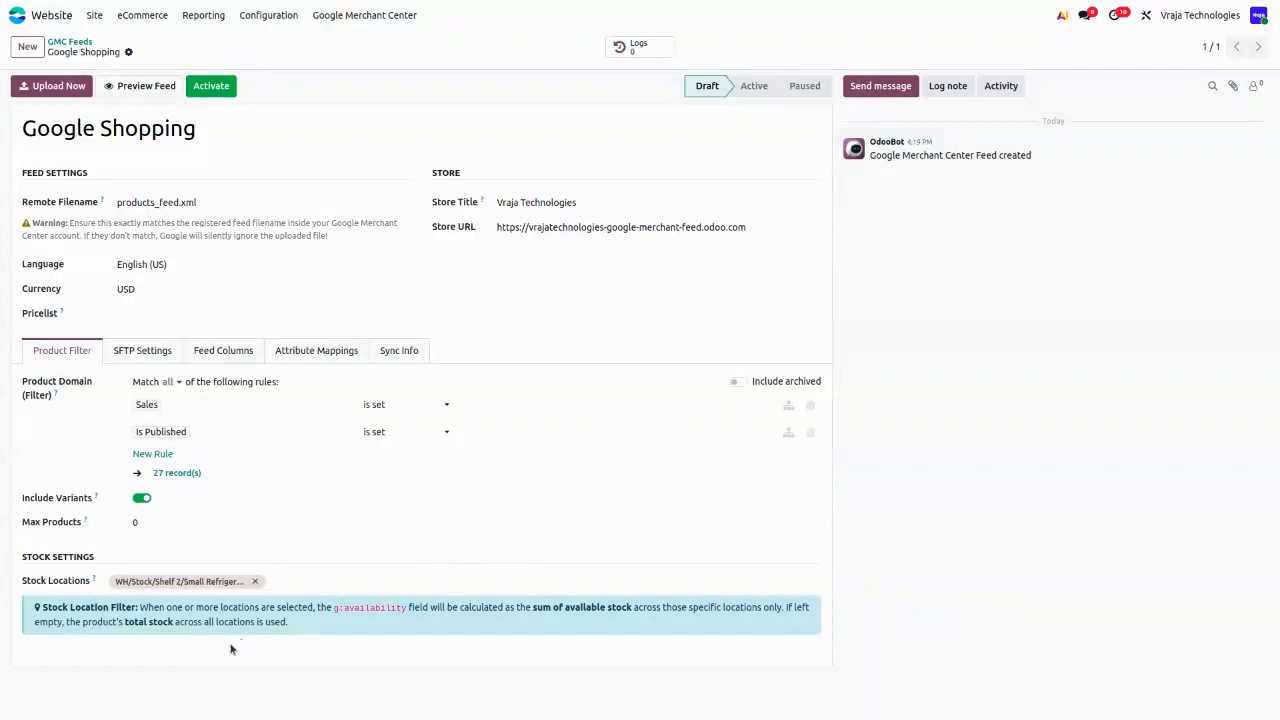
# - Remove the selected stock location and save the feed
pyautogui.click(255, 582)
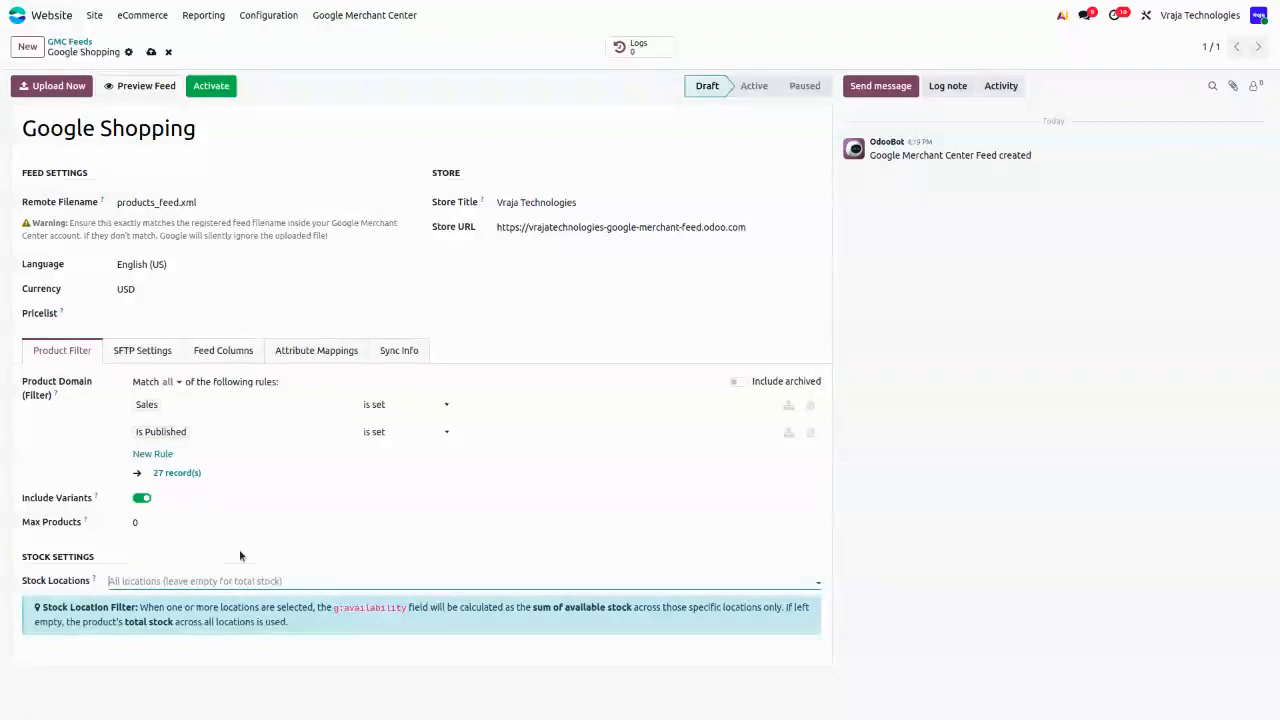
pyautogui.click(150, 52)
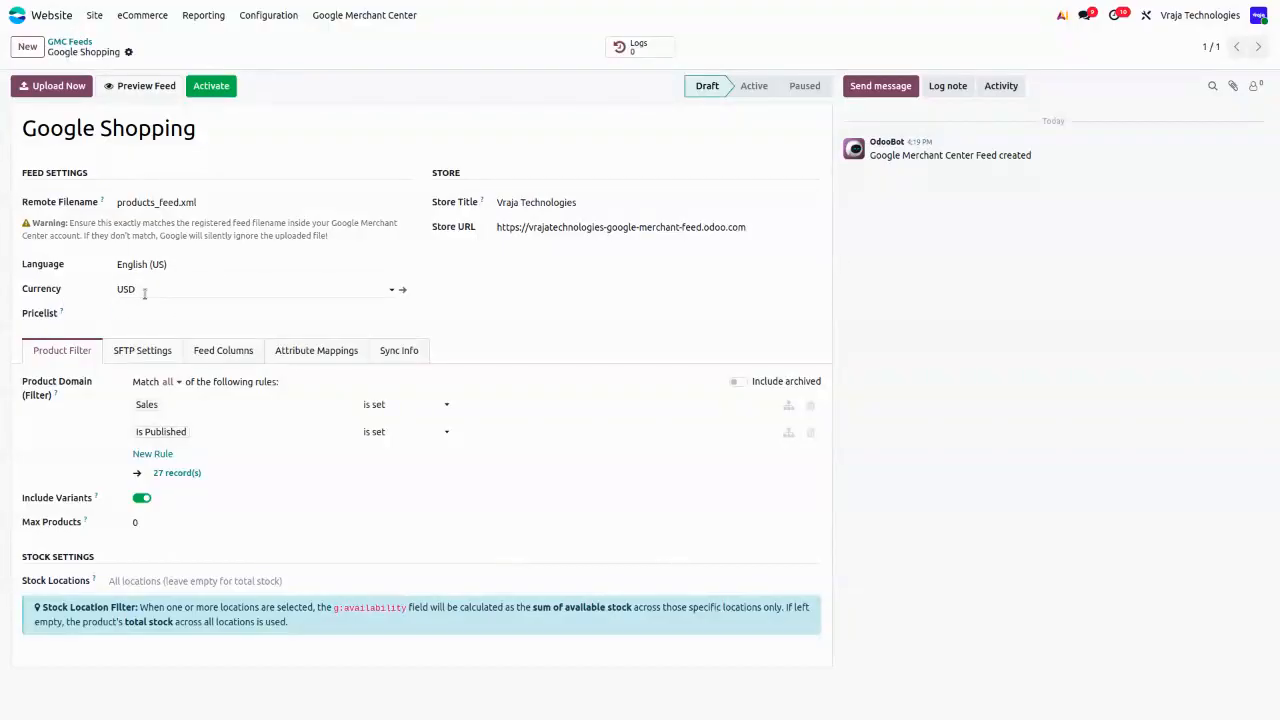
# - Set the feed's pricelist to Benelux (USD) and save the feed
pyautogui.moveTo(62, 311)
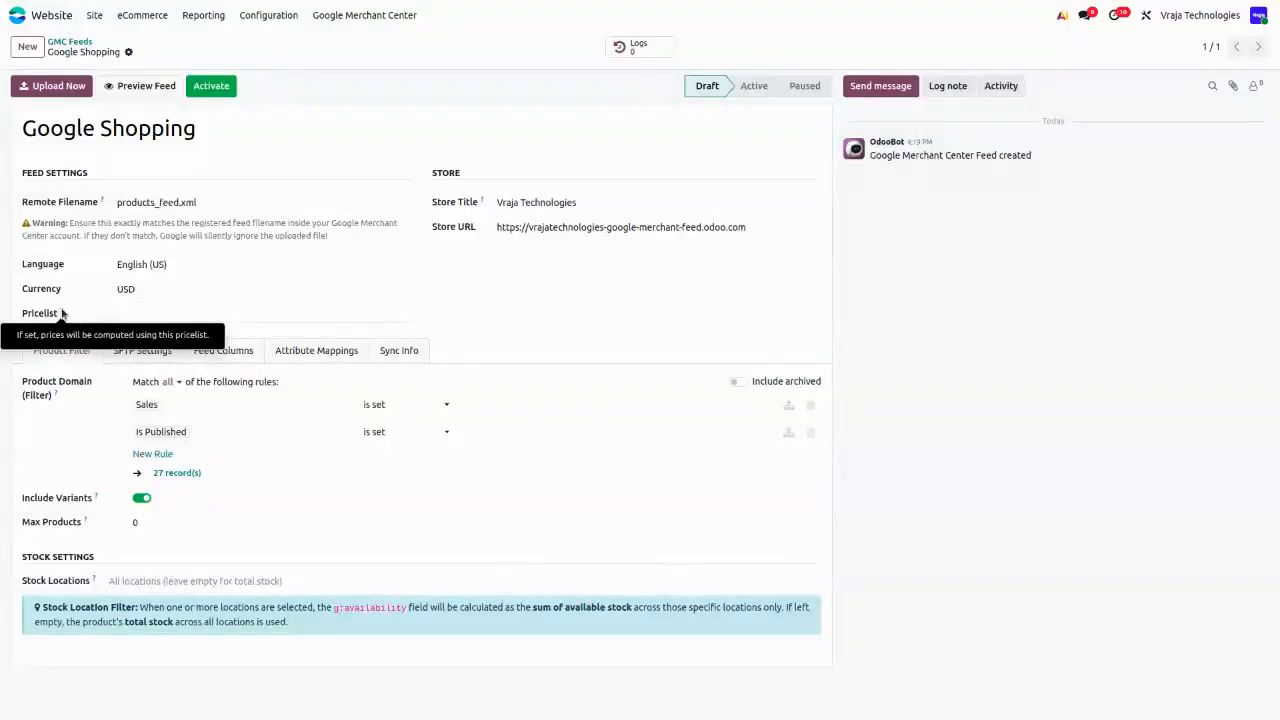
pyautogui.click(141, 313)
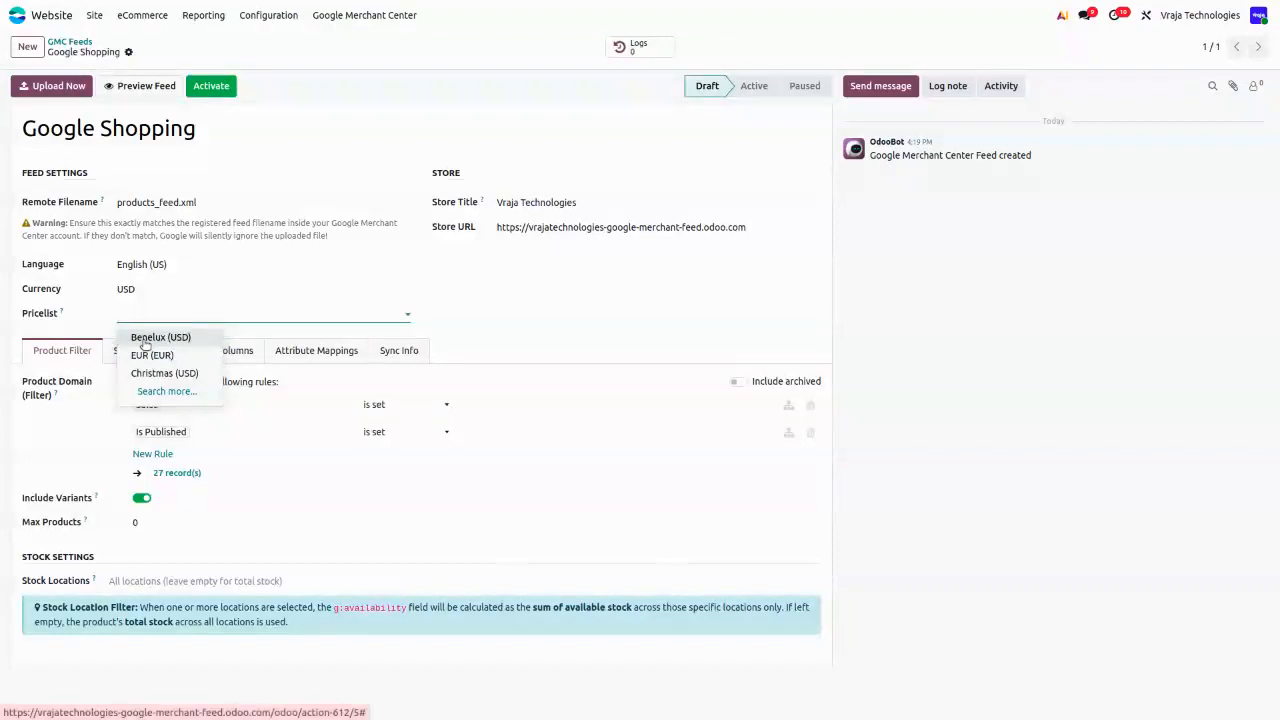
pyautogui.click(145, 340)
pyautogui.click(147, 54)
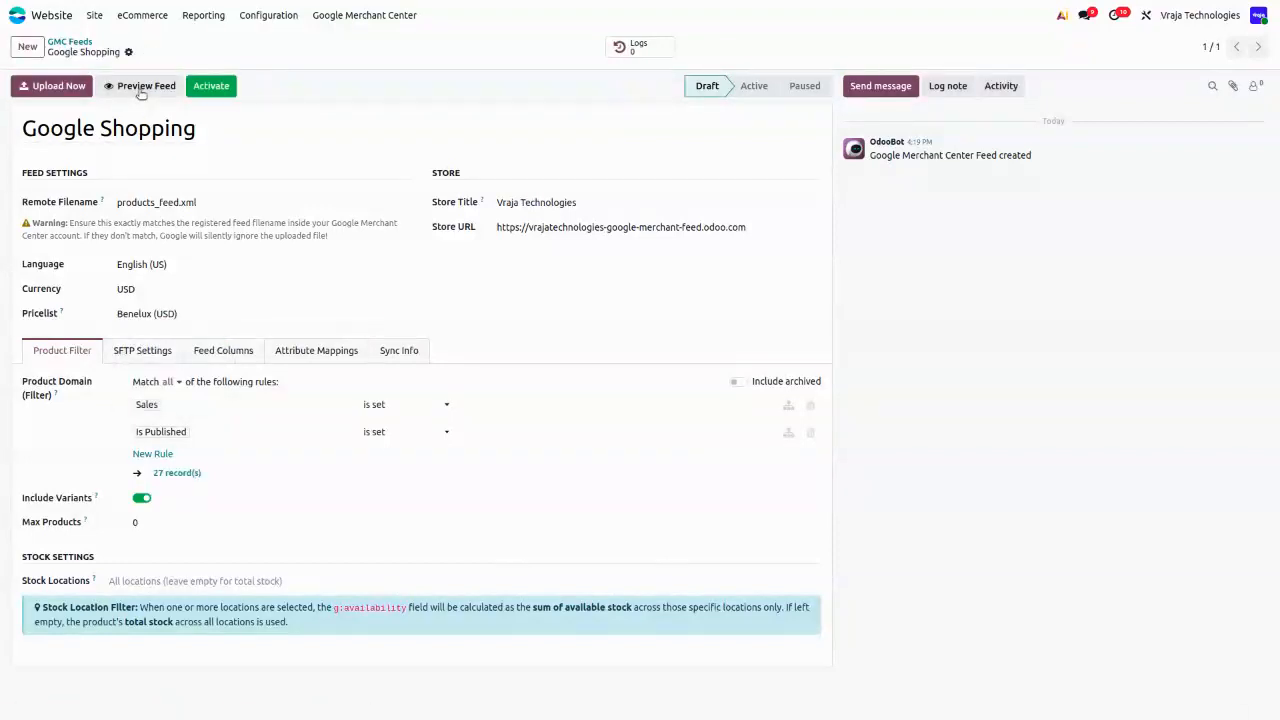
# - Preview the feed with the Benelux (USD) pricelist, inspect the first Customizable Desk's price tag, and close the preview
pyautogui.click(138, 89)
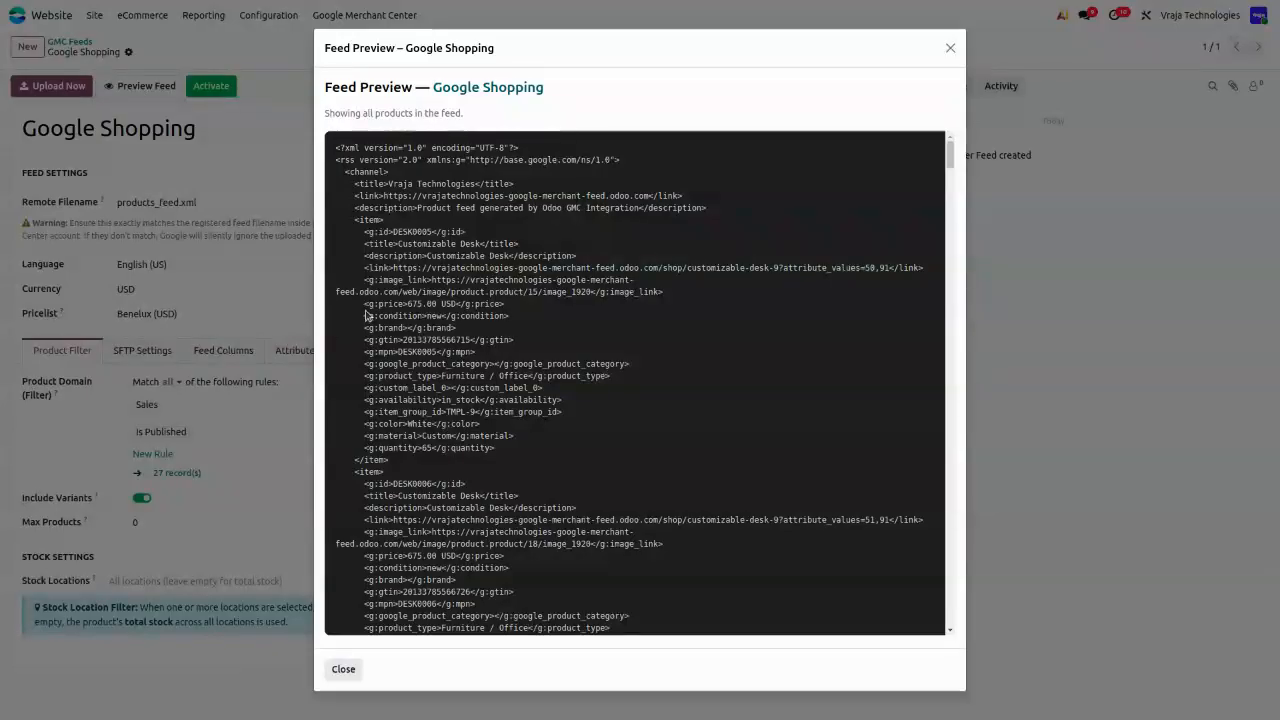
pyautogui.moveTo(364, 304); pyautogui.dragTo(518, 304)
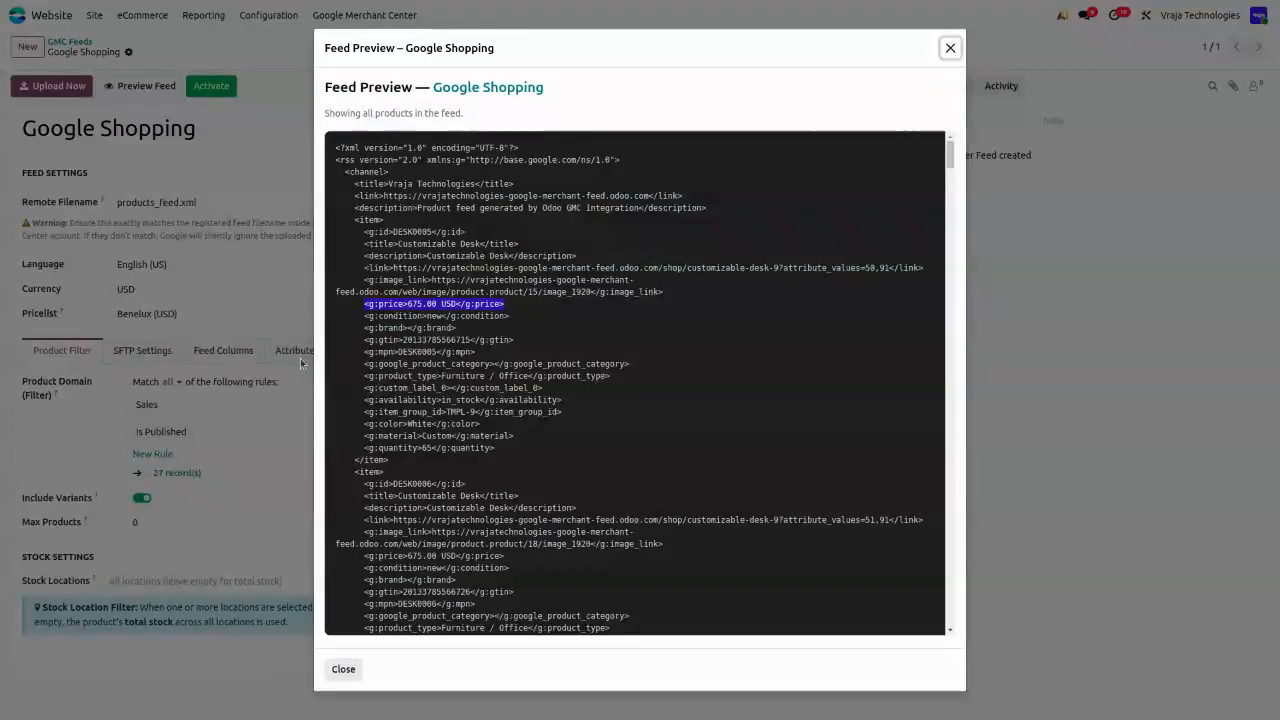
pyautogui.click(950, 47)
# - Clear the feed's pricelist
pyautogui.click(165, 313)
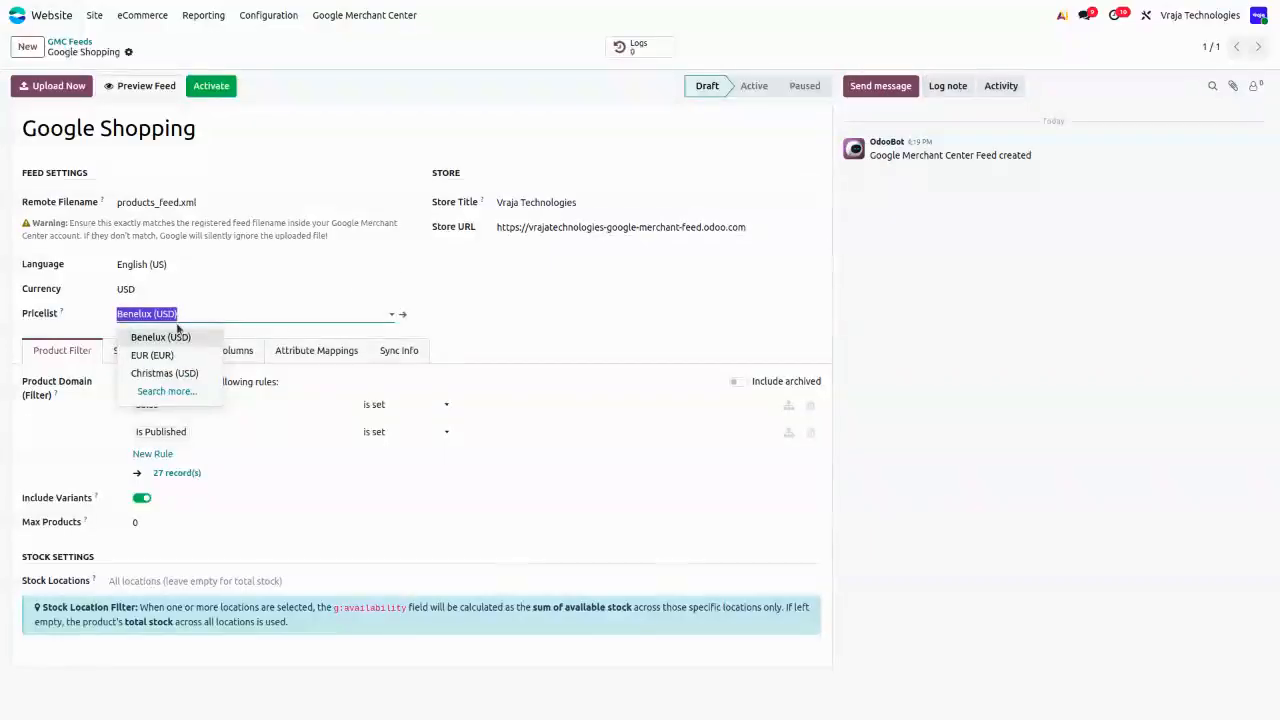
pyautogui.press('BackSpace')
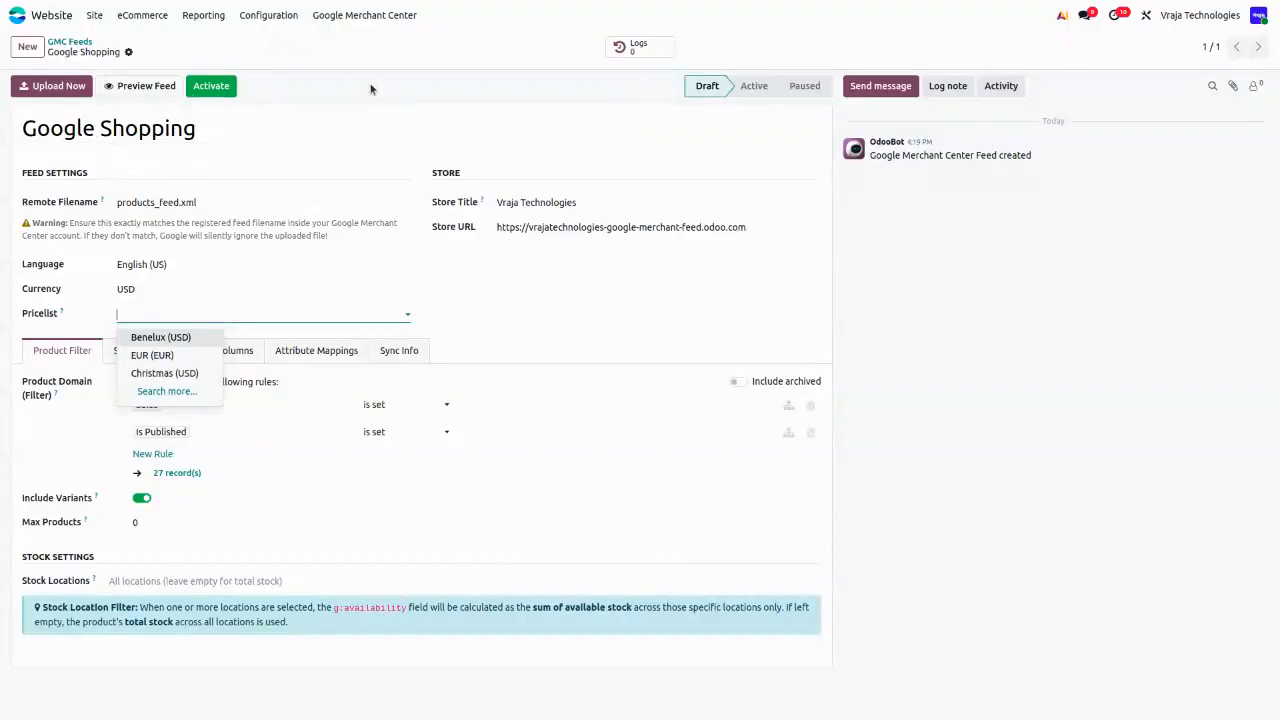
pyautogui.click(370, 89)
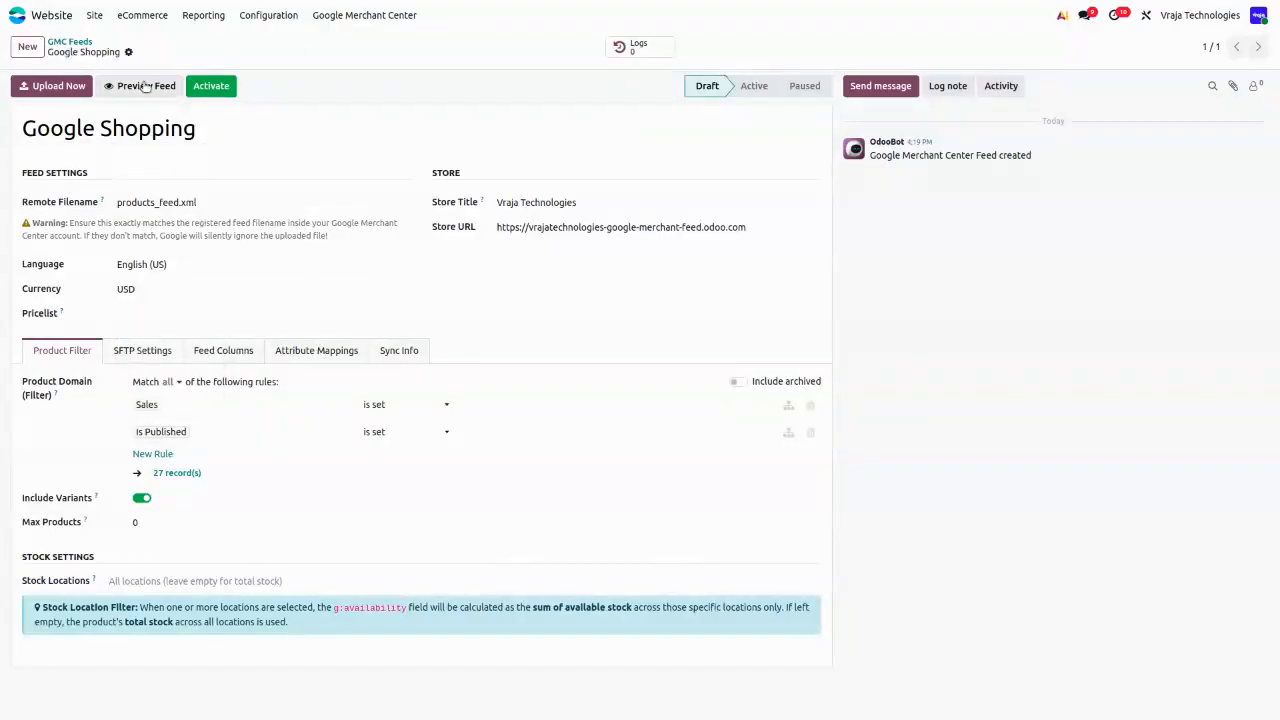
# - Preview the feed without a pricelist, inspect the first Customizable Desk's price tag, and close the preview
pyautogui.click(145, 86)
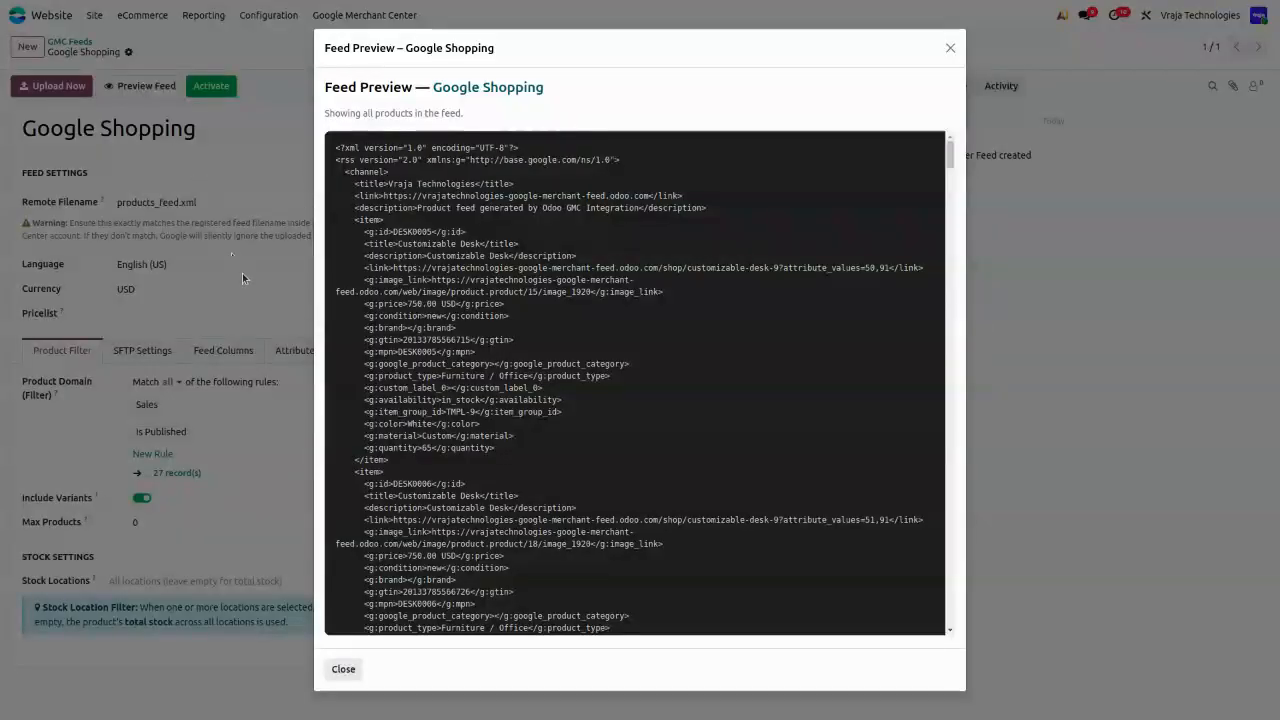
pyautogui.moveTo(362, 303); pyautogui.dragTo(517, 306)
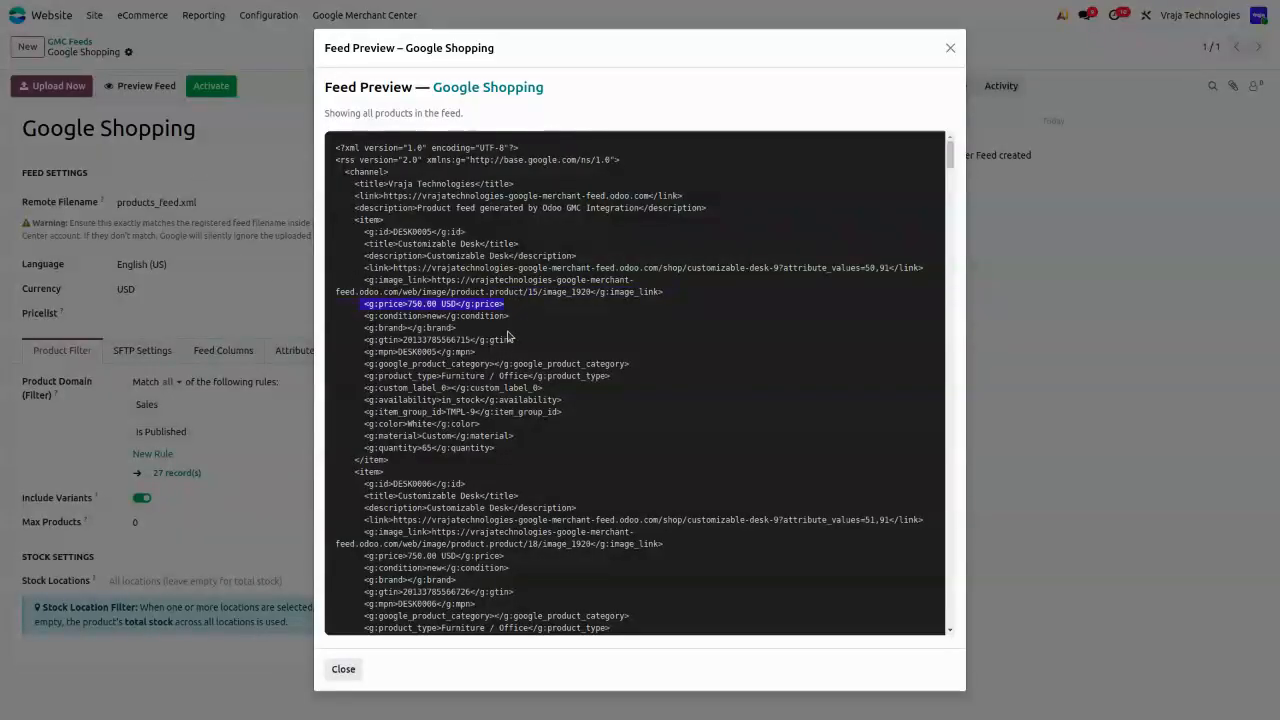
pyautogui.click(950, 48)
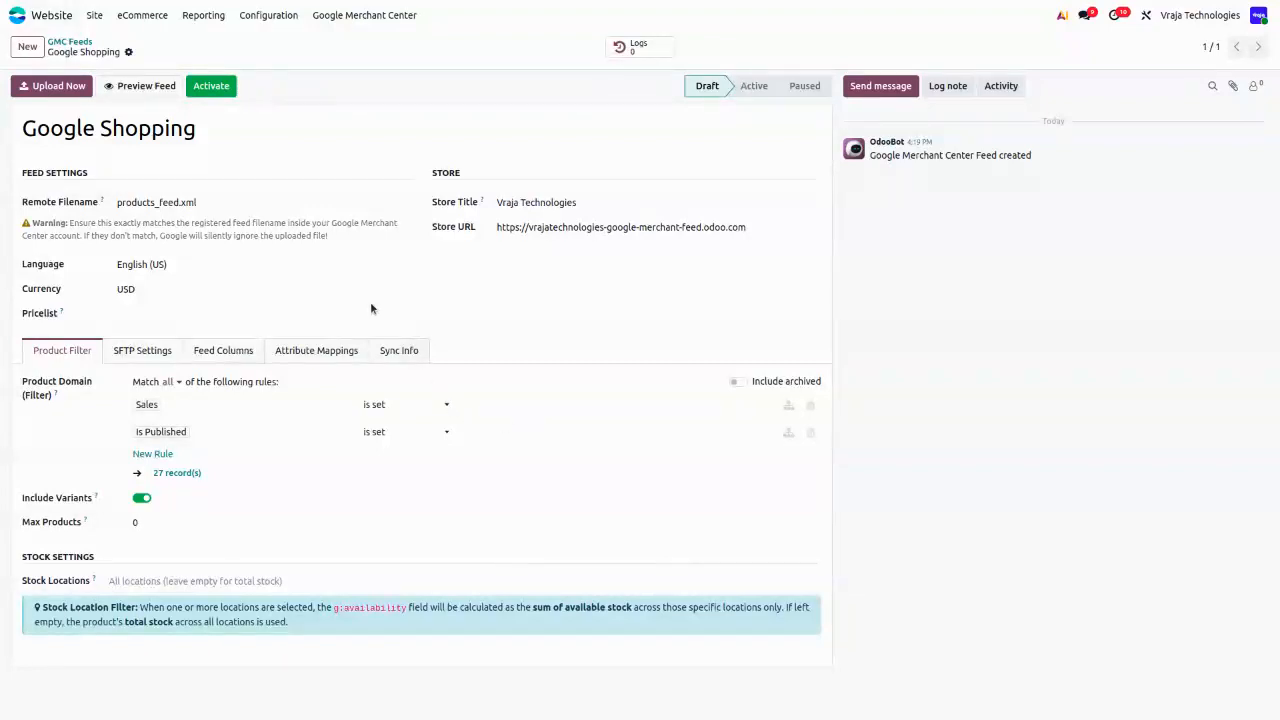
# - Activate the Google Shopping feed
pyautogui.click(215, 88)
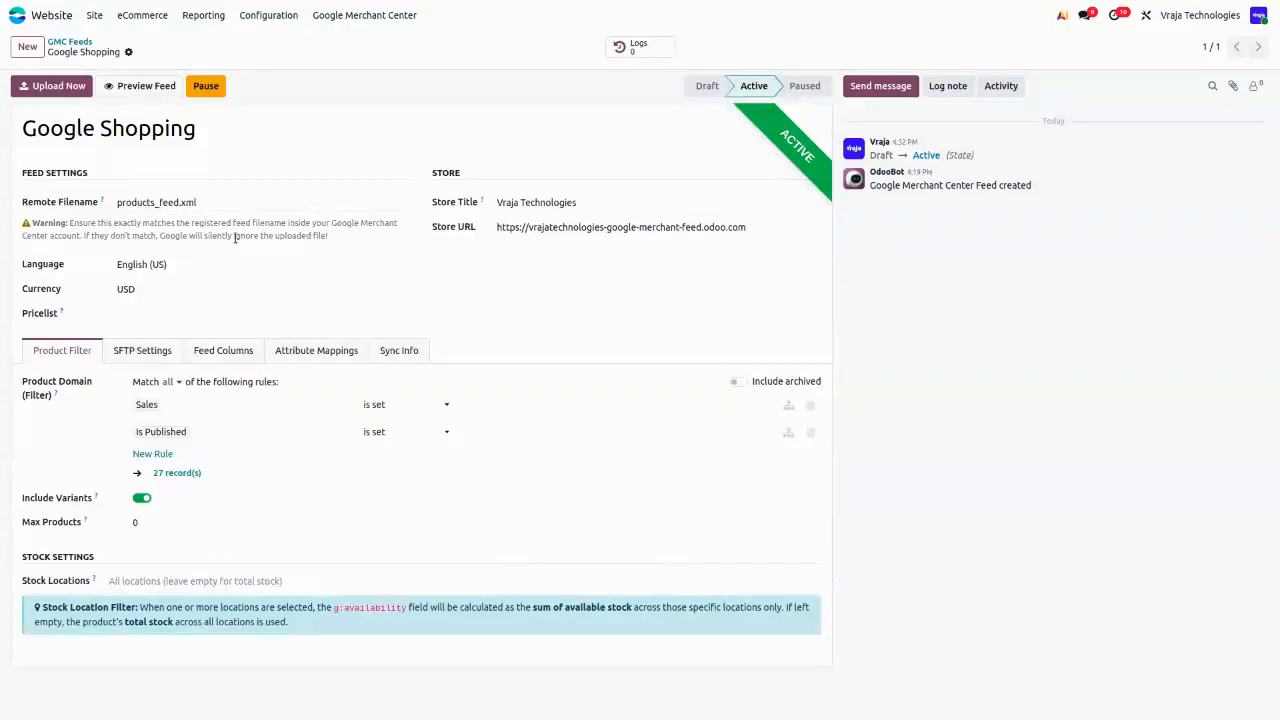
# - Switch to Google Merchant Center and copy the registered file name odoo_extension.xml from the product data sources
pyautogui.press('F11')
pyautogui.hotkey('ctrl', 'Tab')
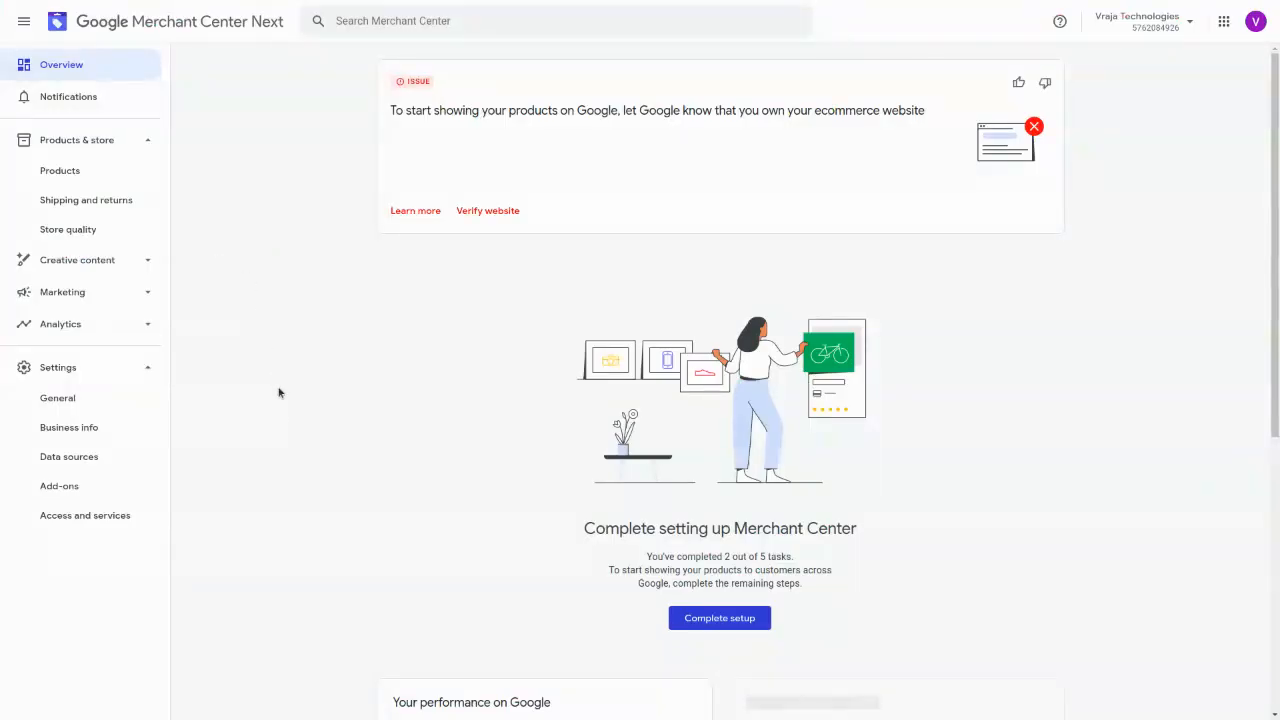
pyautogui.click(100, 463)
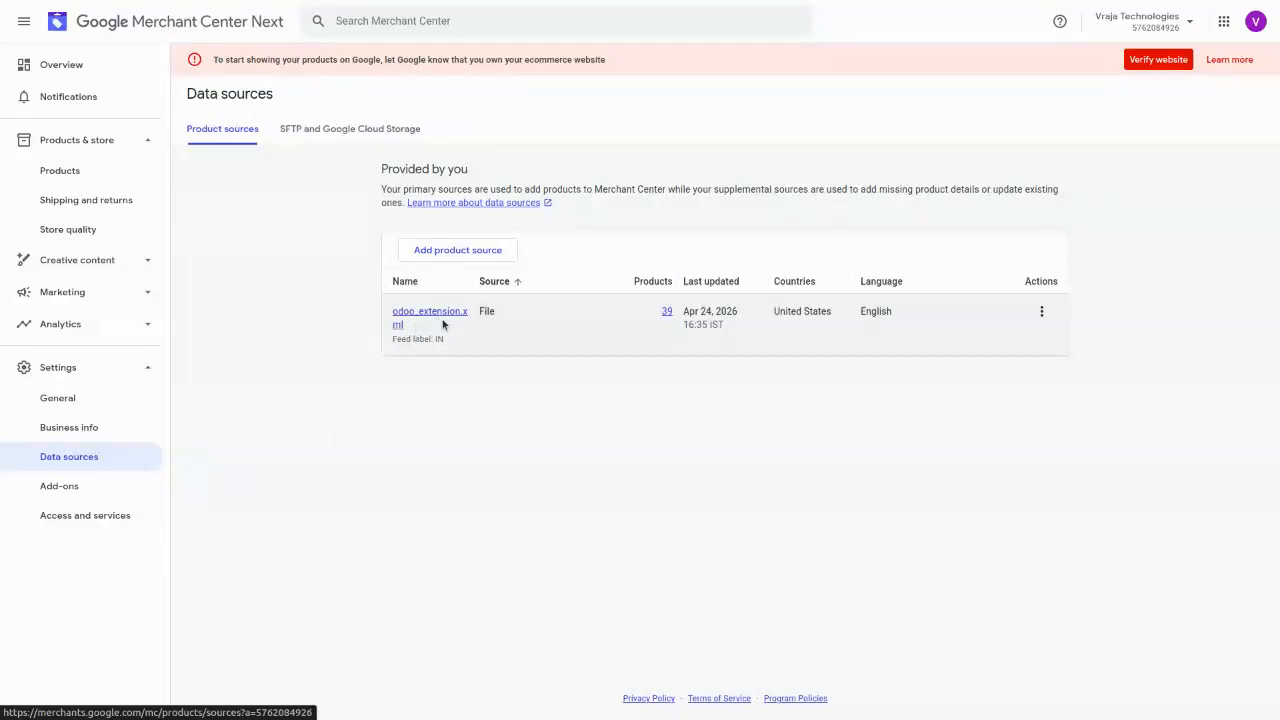
pyautogui.moveTo(403, 329); pyautogui.dragTo(390, 316)
pyautogui.hotkey('ctrl', 'c')
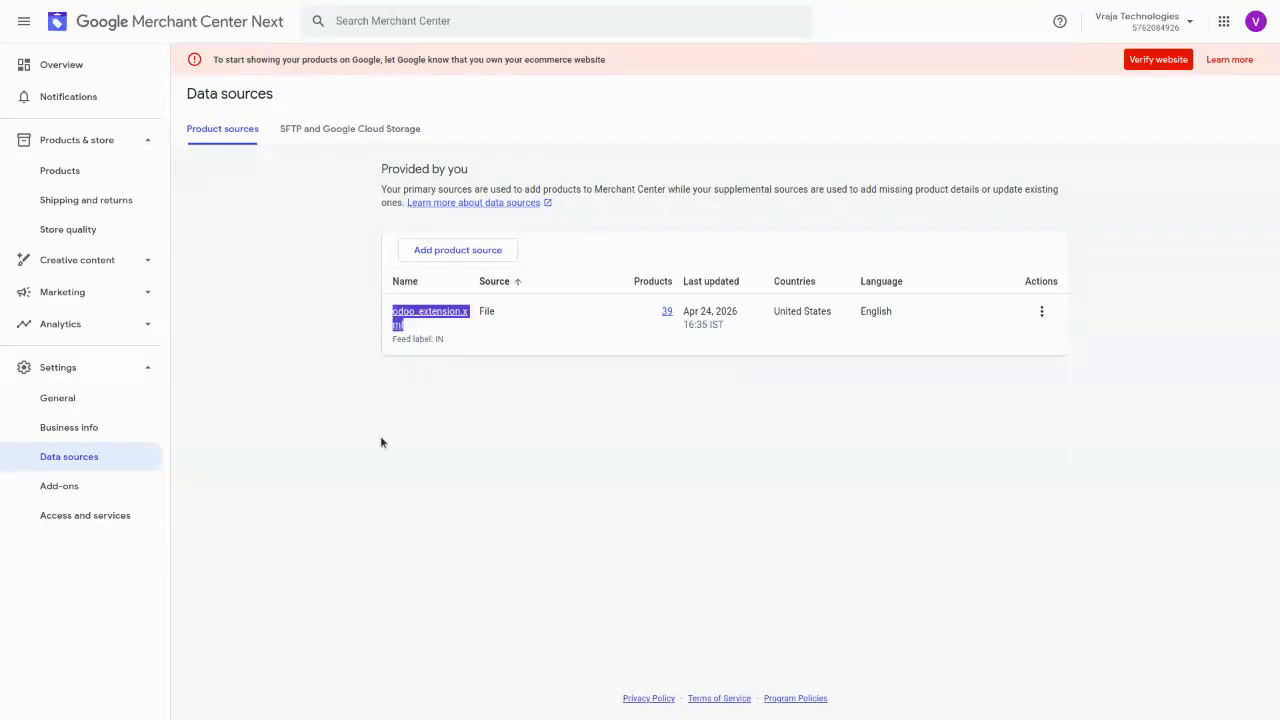
# - Switch back to Odoo, replace the feed's remote filename with odoo_extension.xml, and save the feed
pyautogui.hotkey('alt', 'Tab')
pyautogui.click(216, 200)
pyautogui.hotkey('ctrl', 'a')
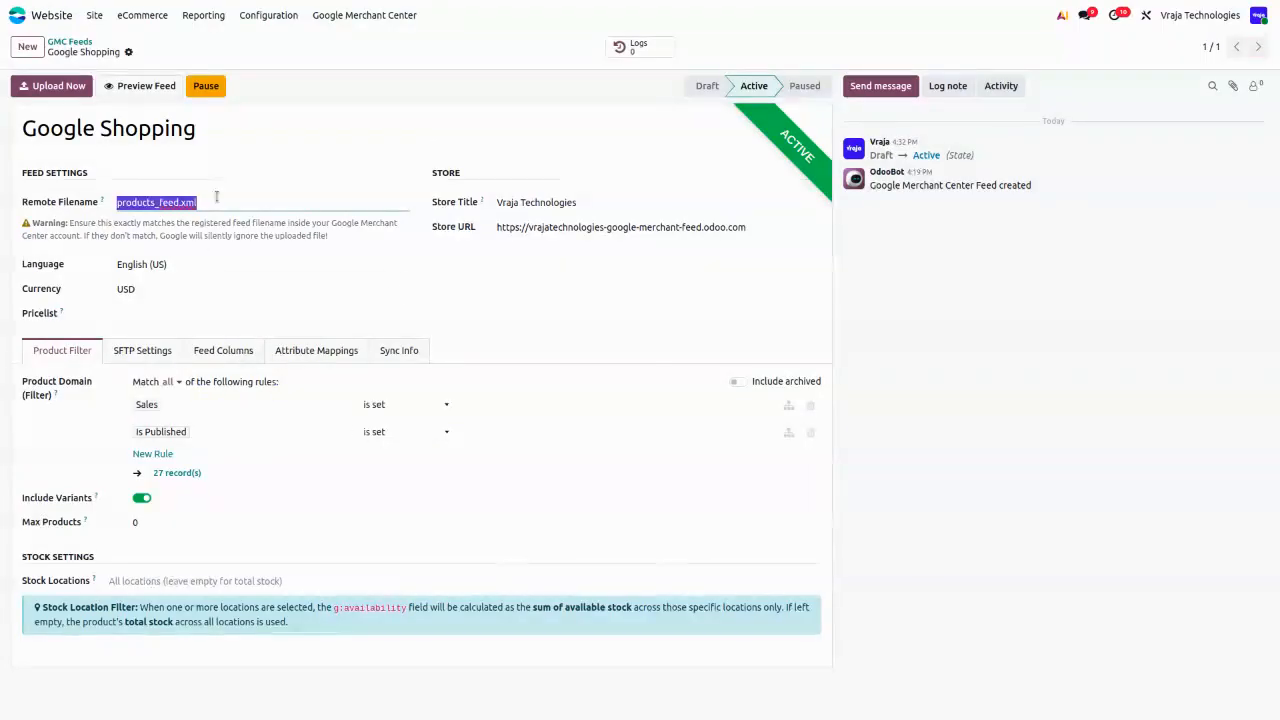
pyautogui.hotkey('ctrl', 'v')
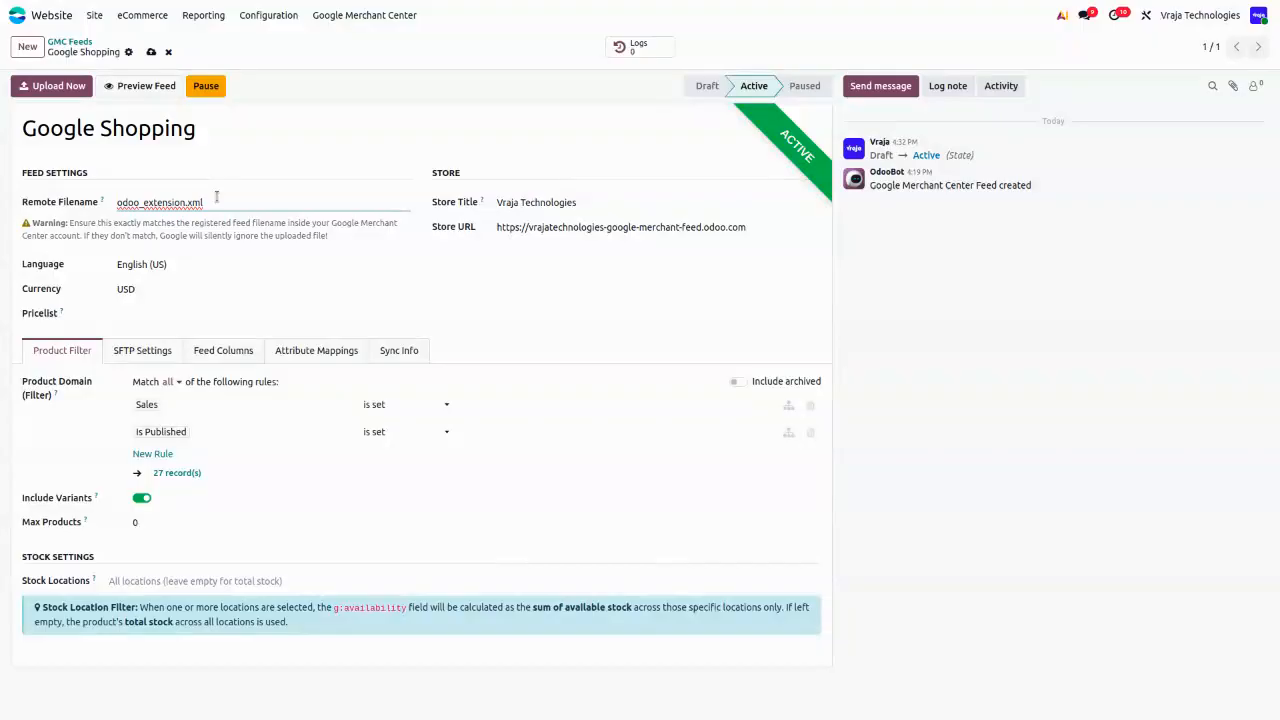
pyautogui.click(151, 51)
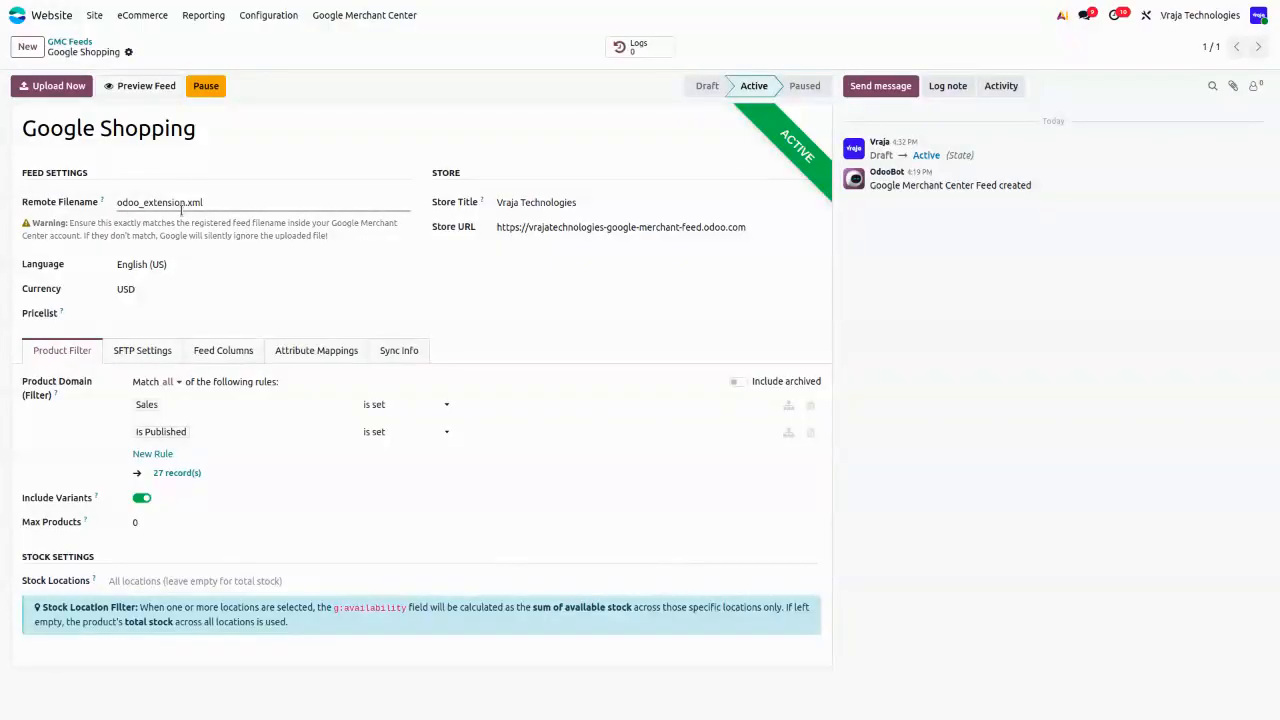
# - Upload the Google Shopping feed immediately and refresh the feed record
pyautogui.click(55, 90)
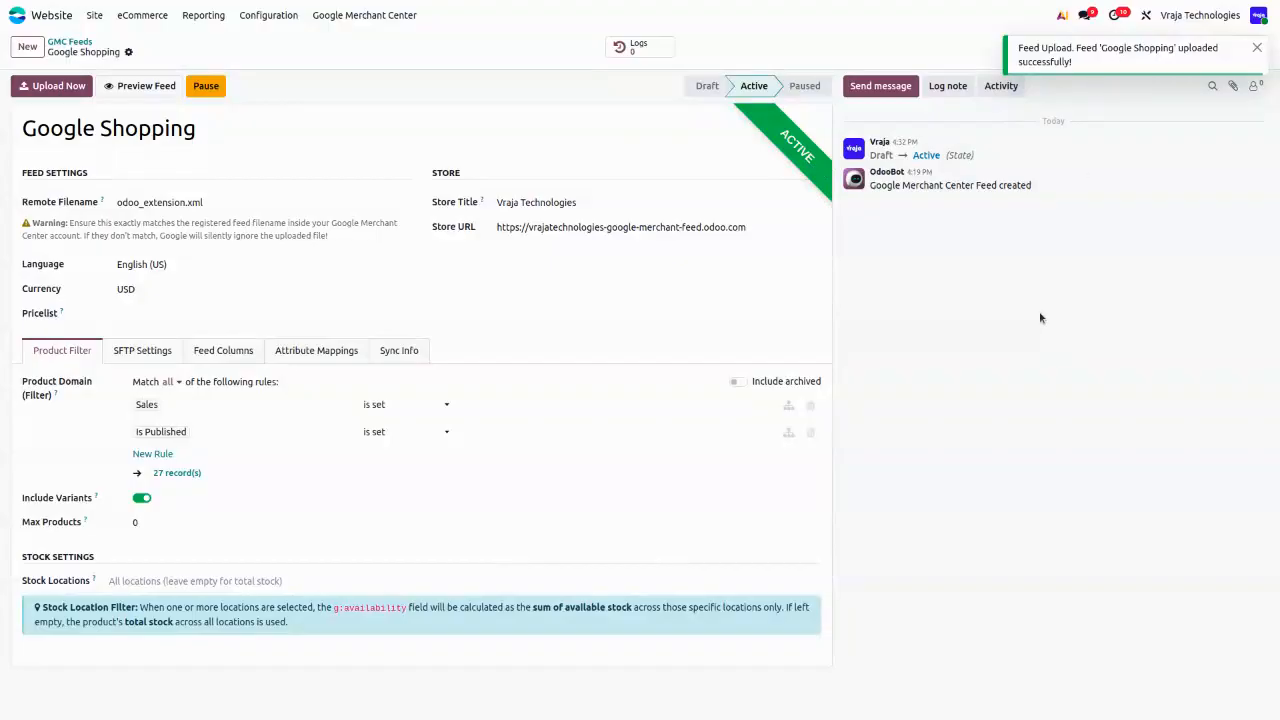
pyautogui.press('F5')
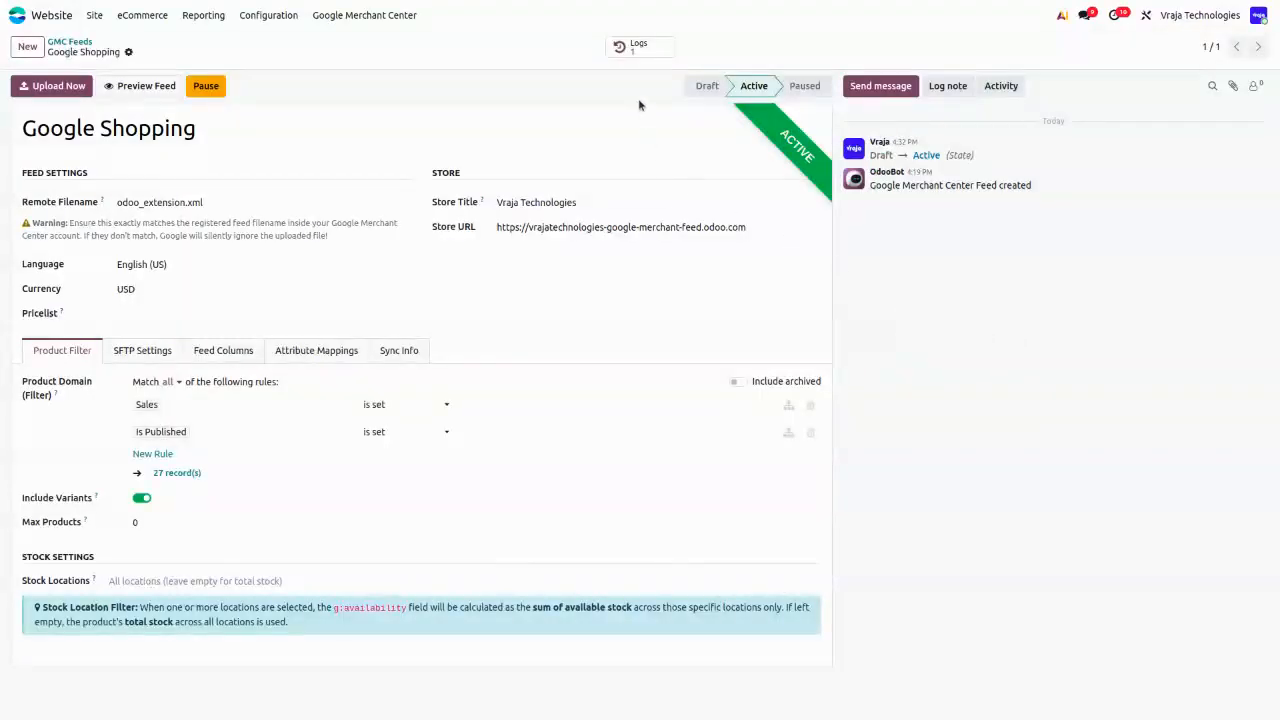
# - Open the feed's upload log entry, review its status and export details, and return to the feed
pyautogui.click(636, 48)
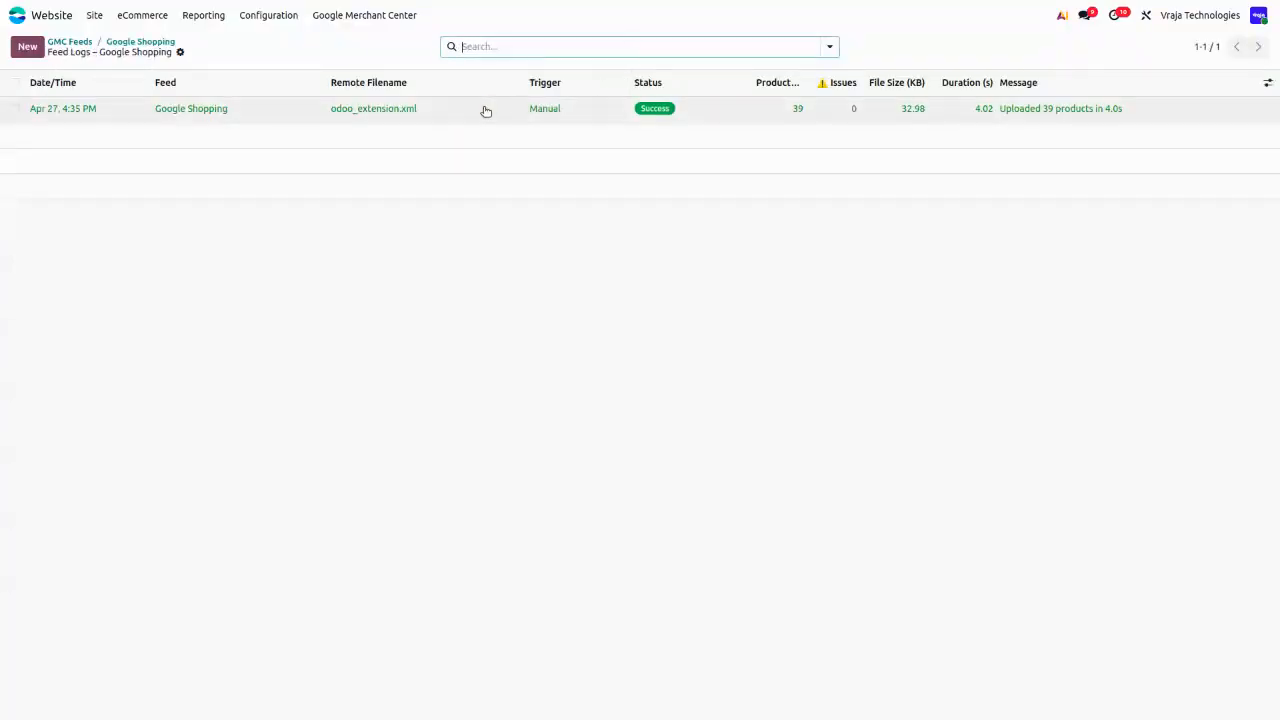
pyautogui.click(485, 110)
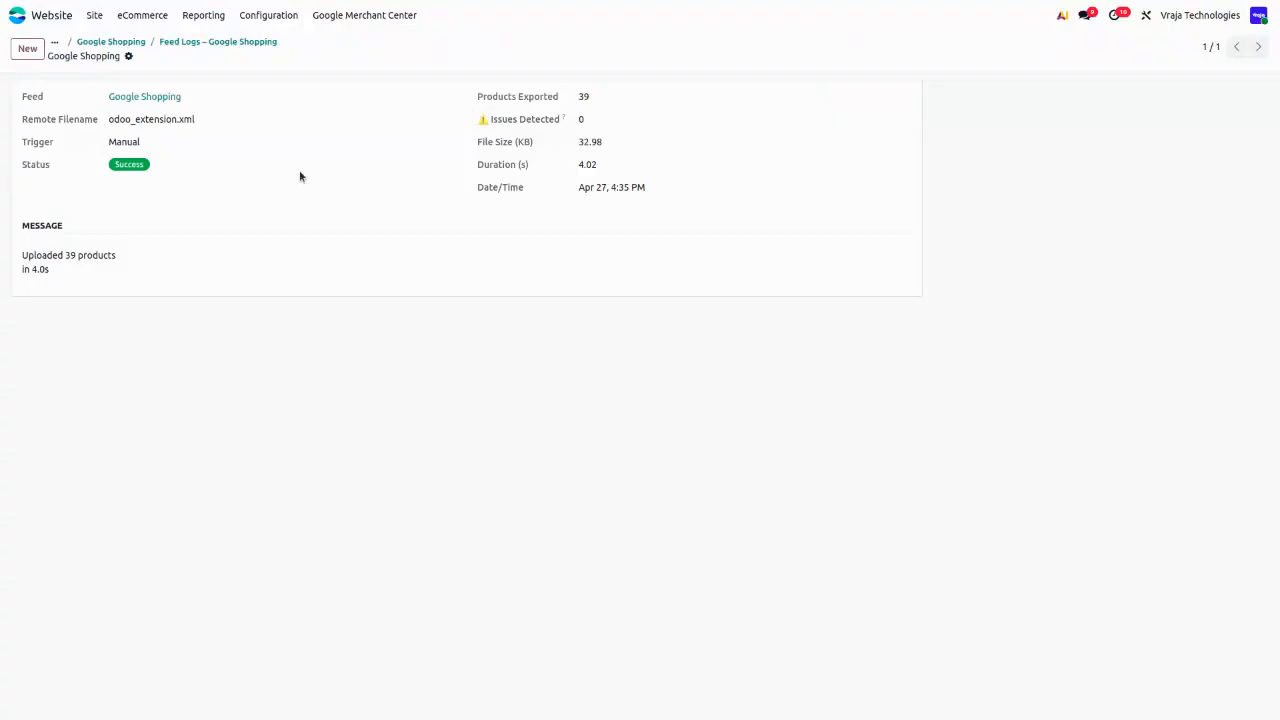
pyautogui.click(214, 44)
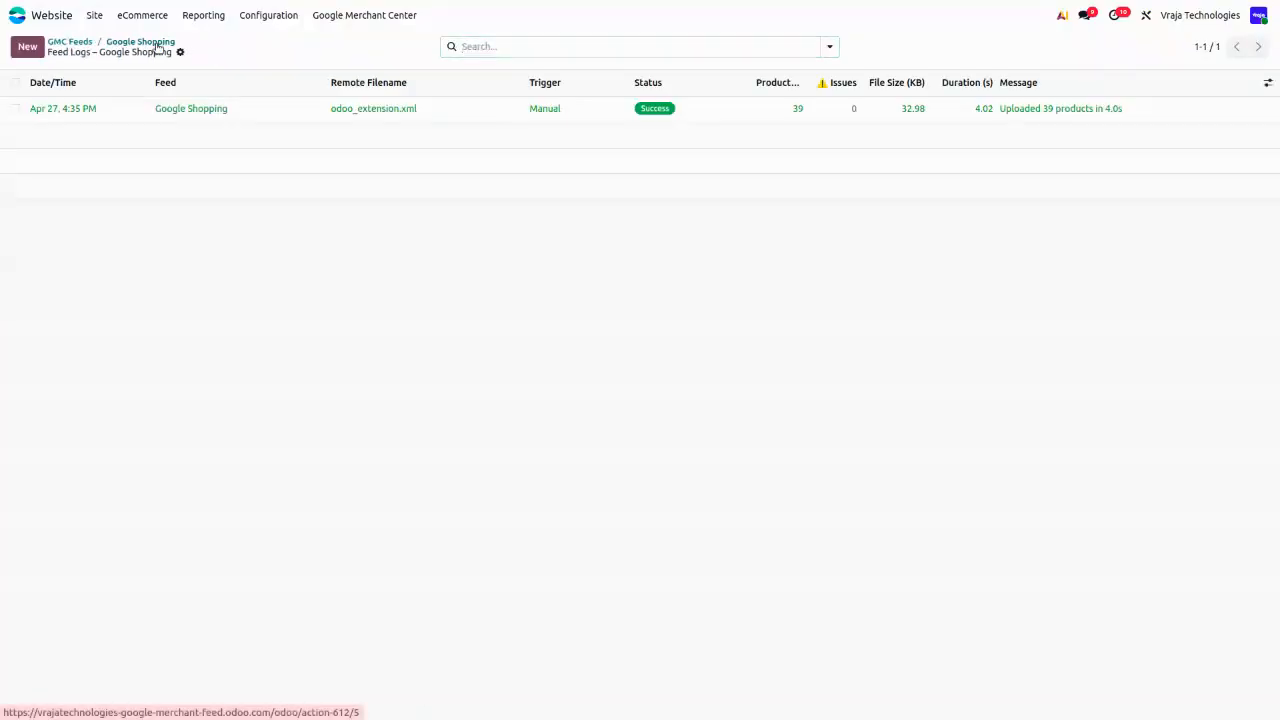
pyautogui.click(140, 42)
# - Switch to Google Merchant Center and check the update status of the product list
pyautogui.hotkey('ctrl', 'Tab')
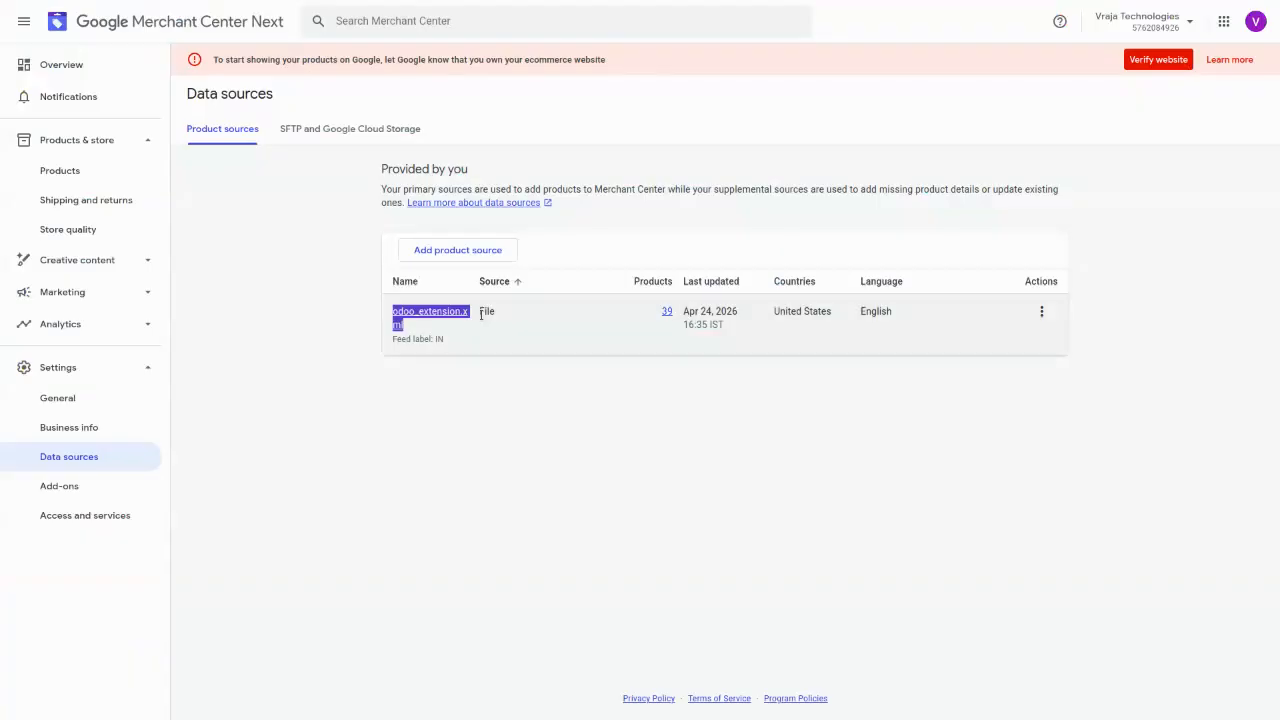
pyautogui.click(272, 261)
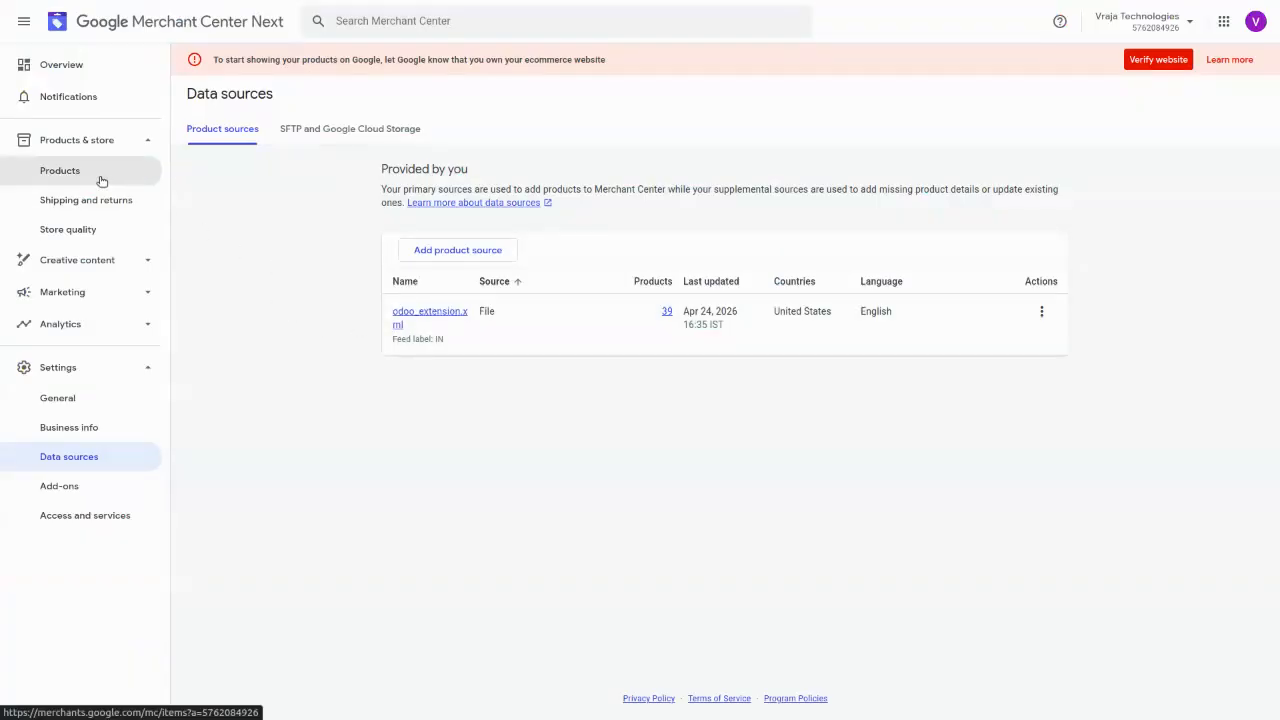
pyautogui.click(95, 178)
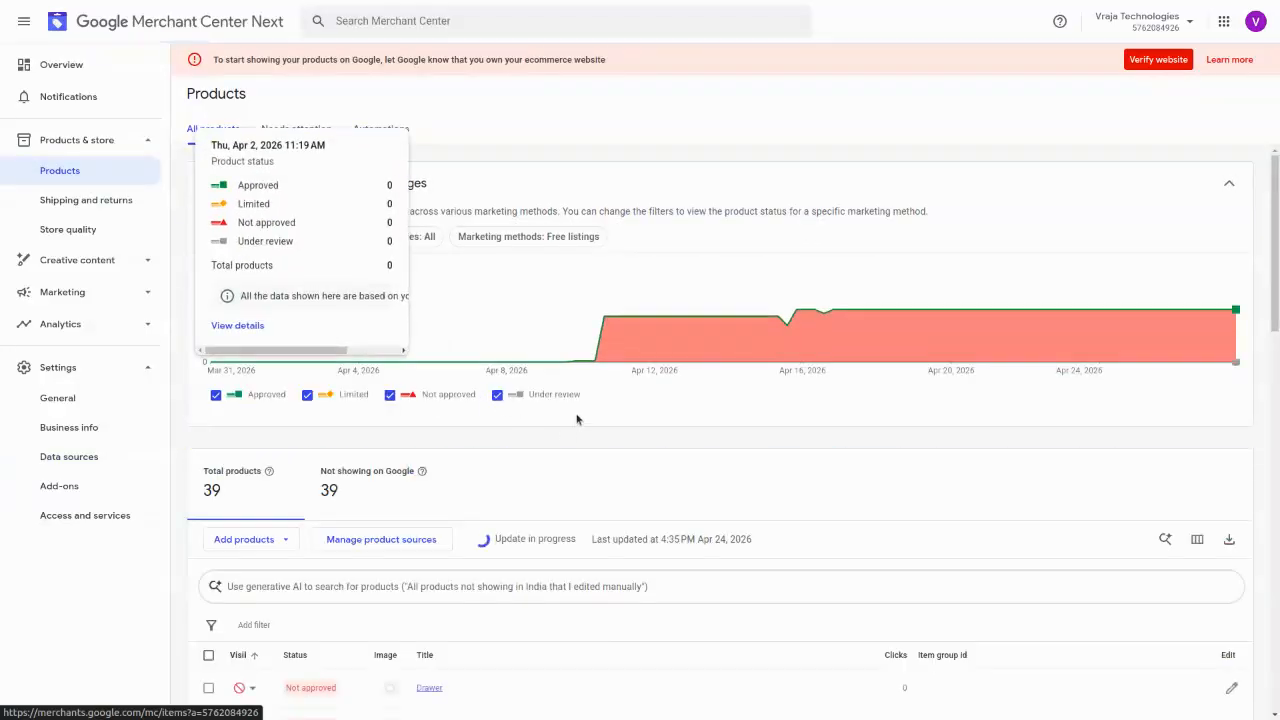
pyautogui.scroll(-1, 577, 426)
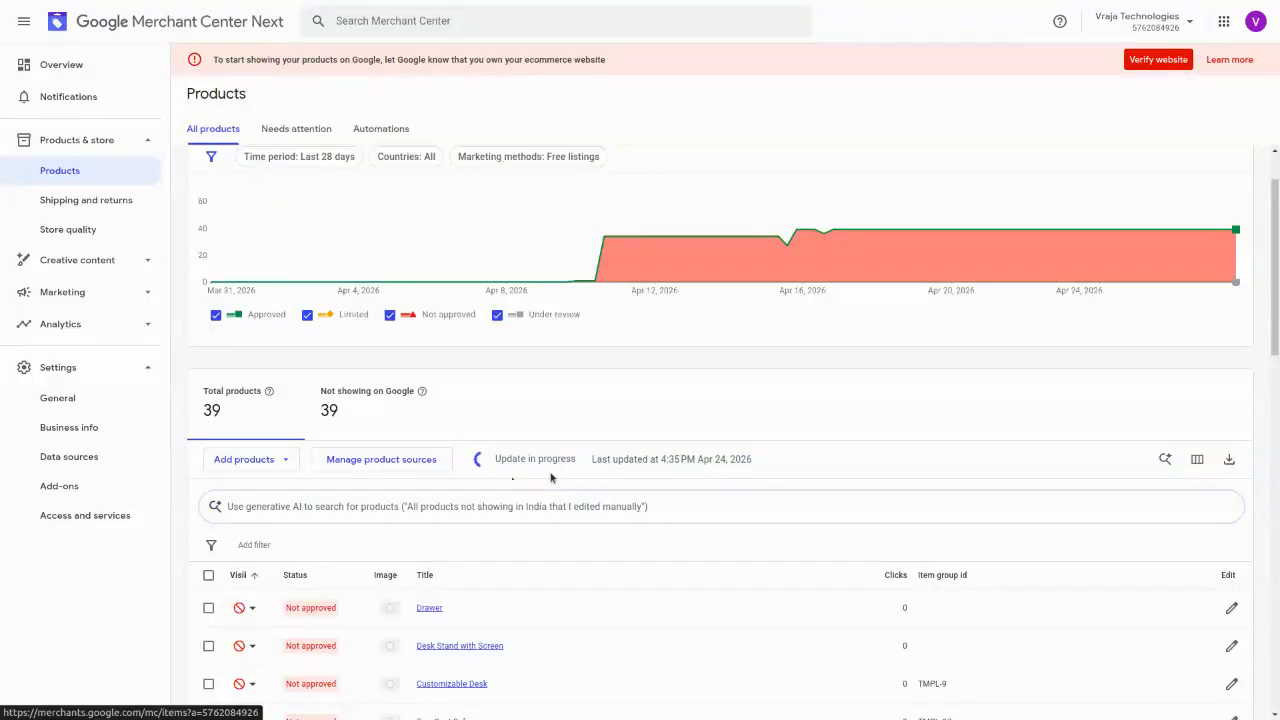
pyautogui.scroll(1, 588, 487)
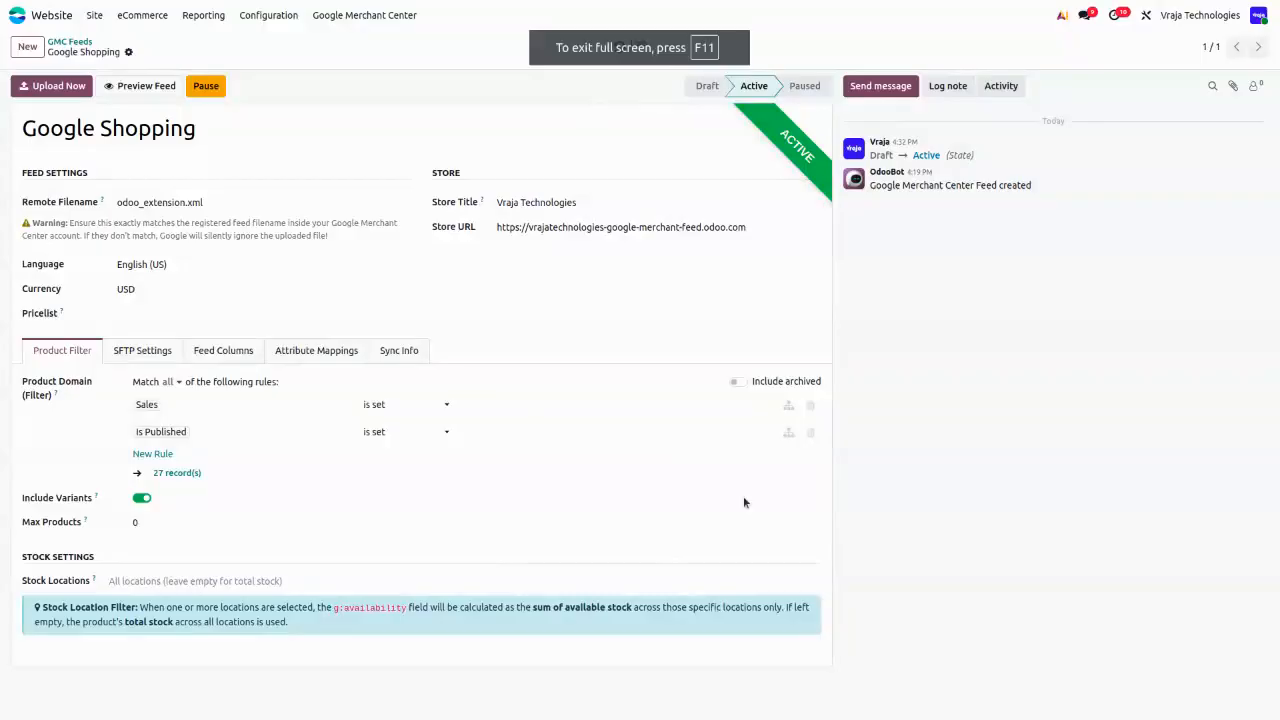
# - Return from Odoo to Google Merchant Center and look through the product list for its last update and product images
pyautogui.hotkey('ctrl', 'Tab')
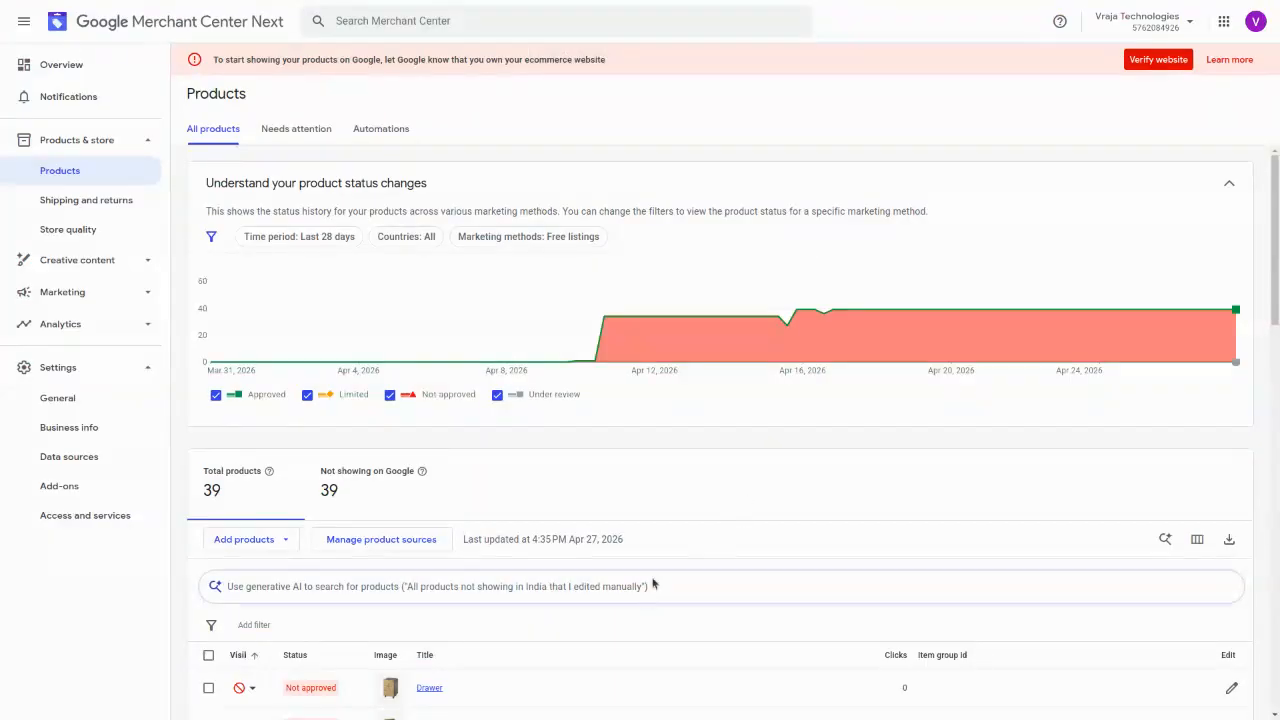
pyautogui.scroll(-3, 499, 556)
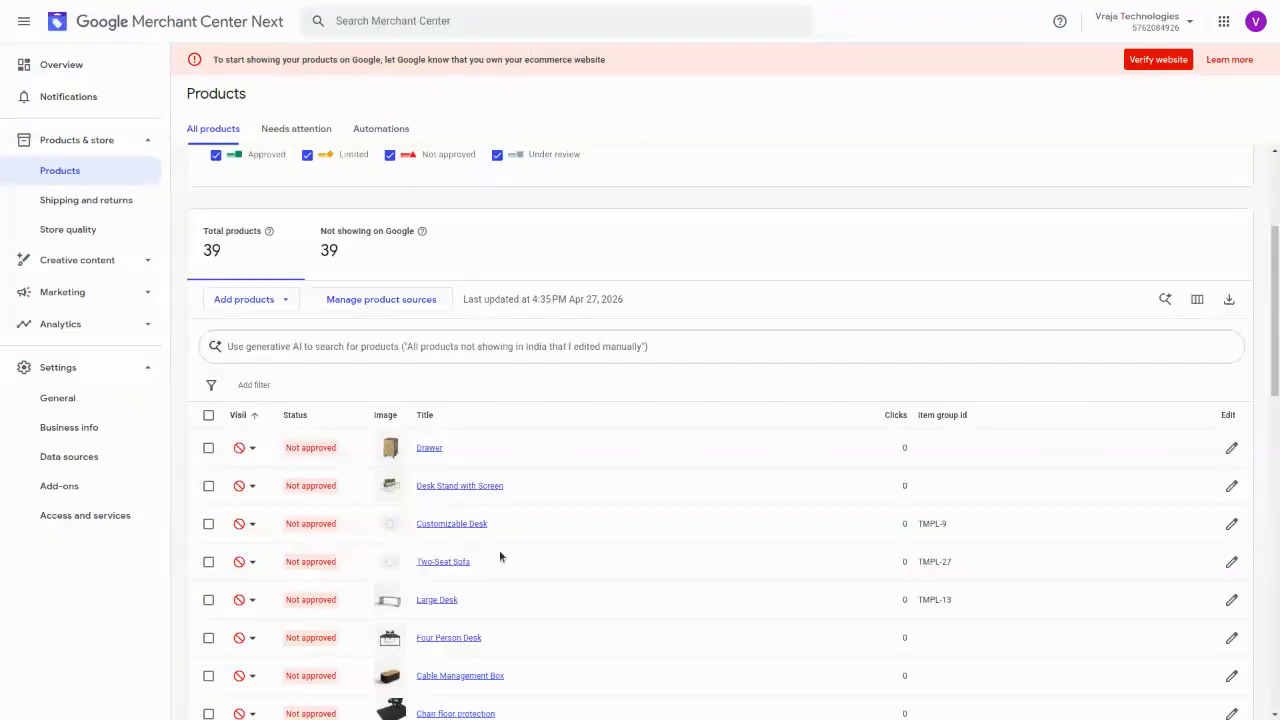
pyautogui.scroll(3, 535, 558)
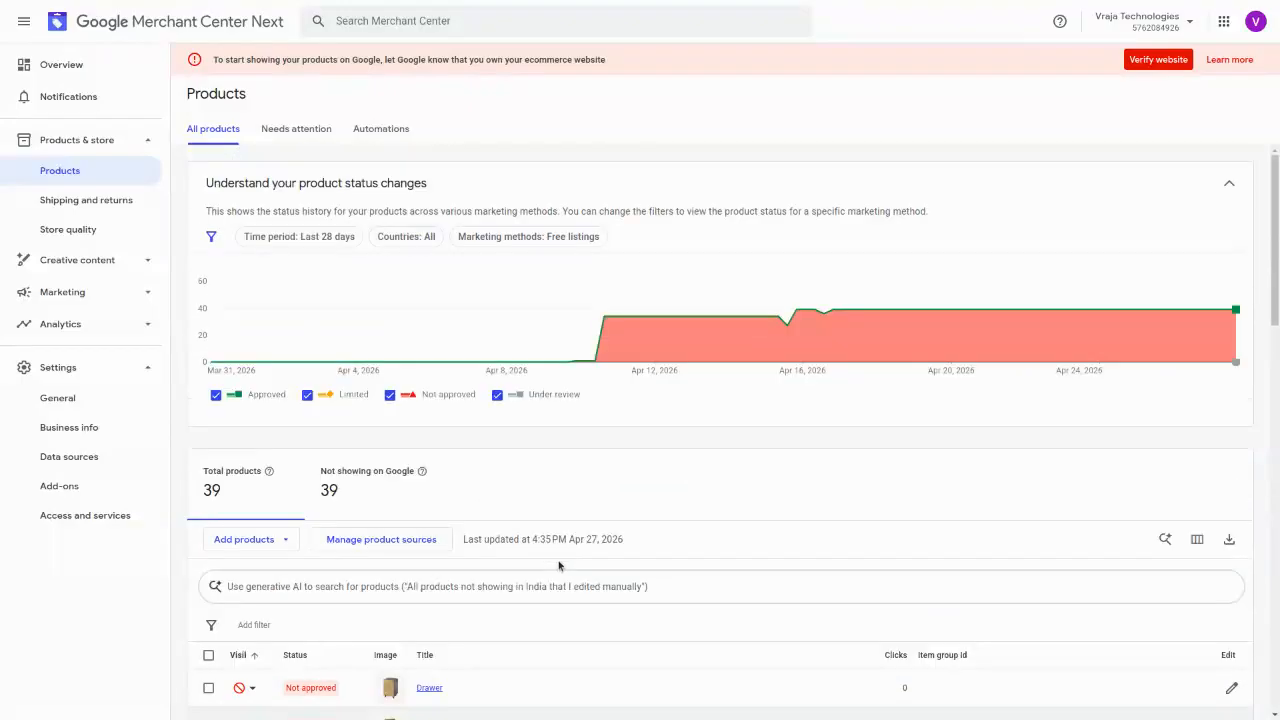
pyautogui.scroll(-5, 557, 563)
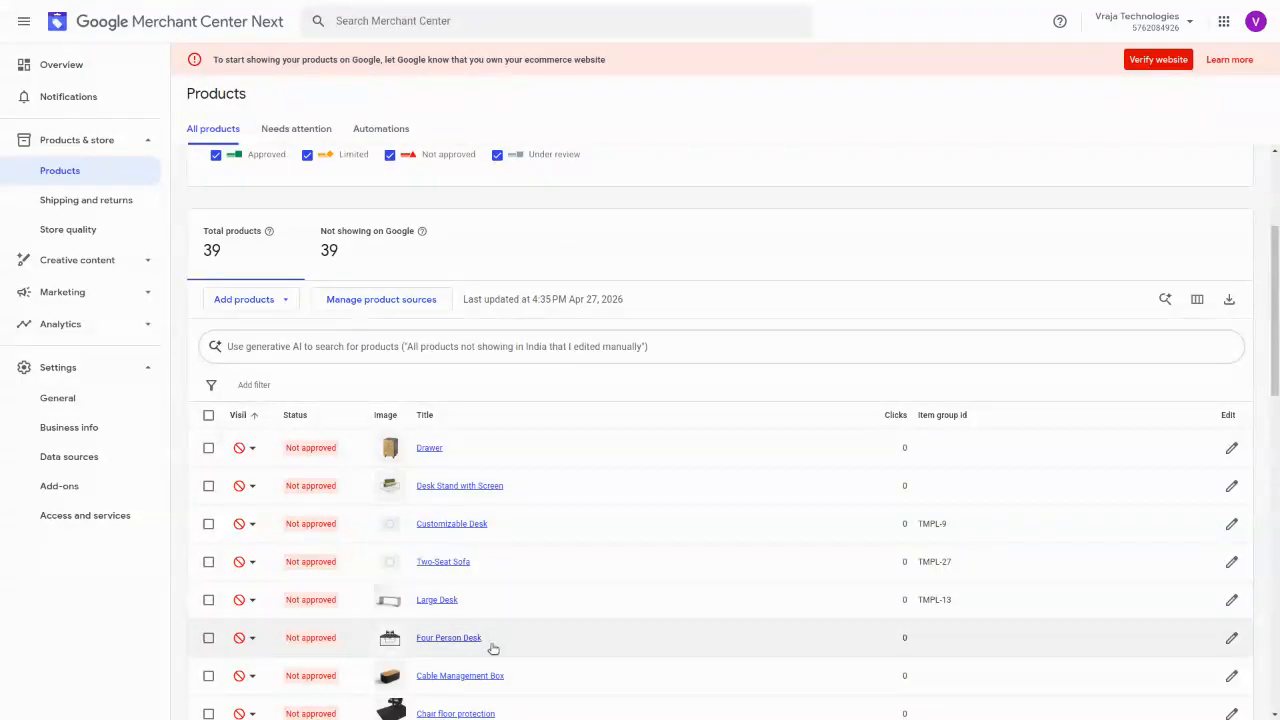
# - Open the Cable Management Box product and examine its additional details and raw data source attributes from odoo_extension.xml
pyautogui.click(441, 676)
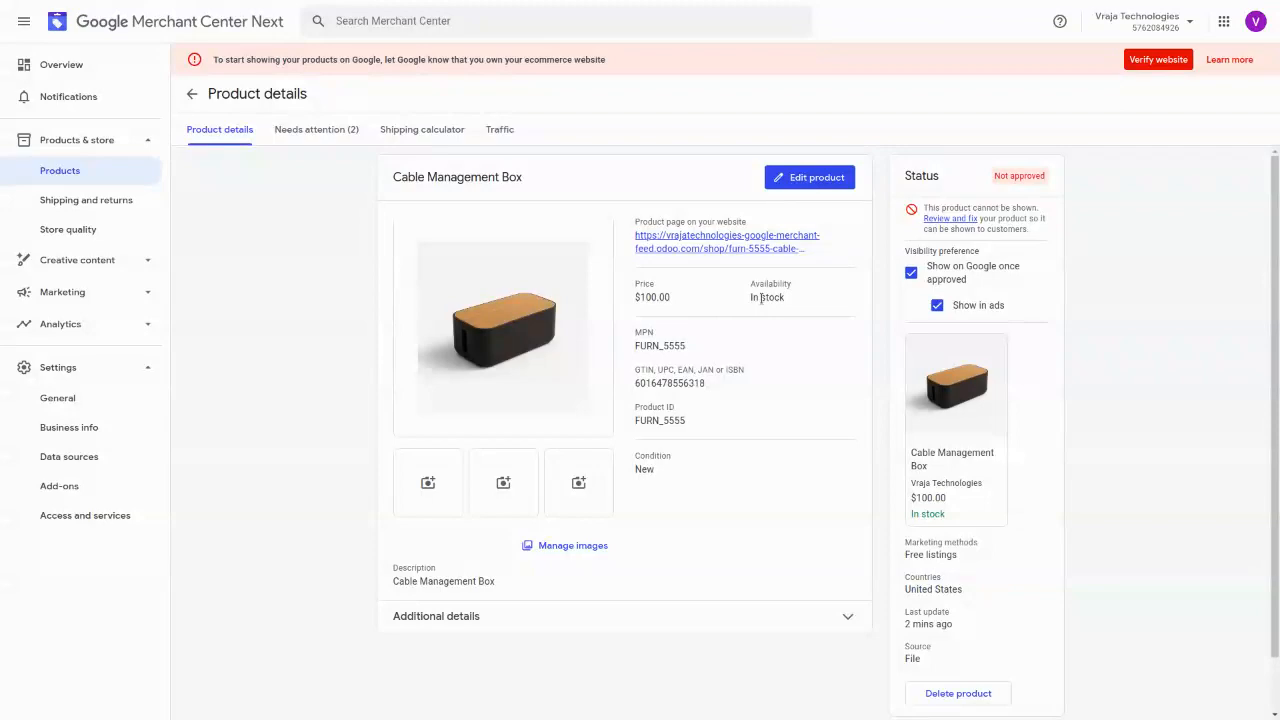
pyautogui.click(466, 617)
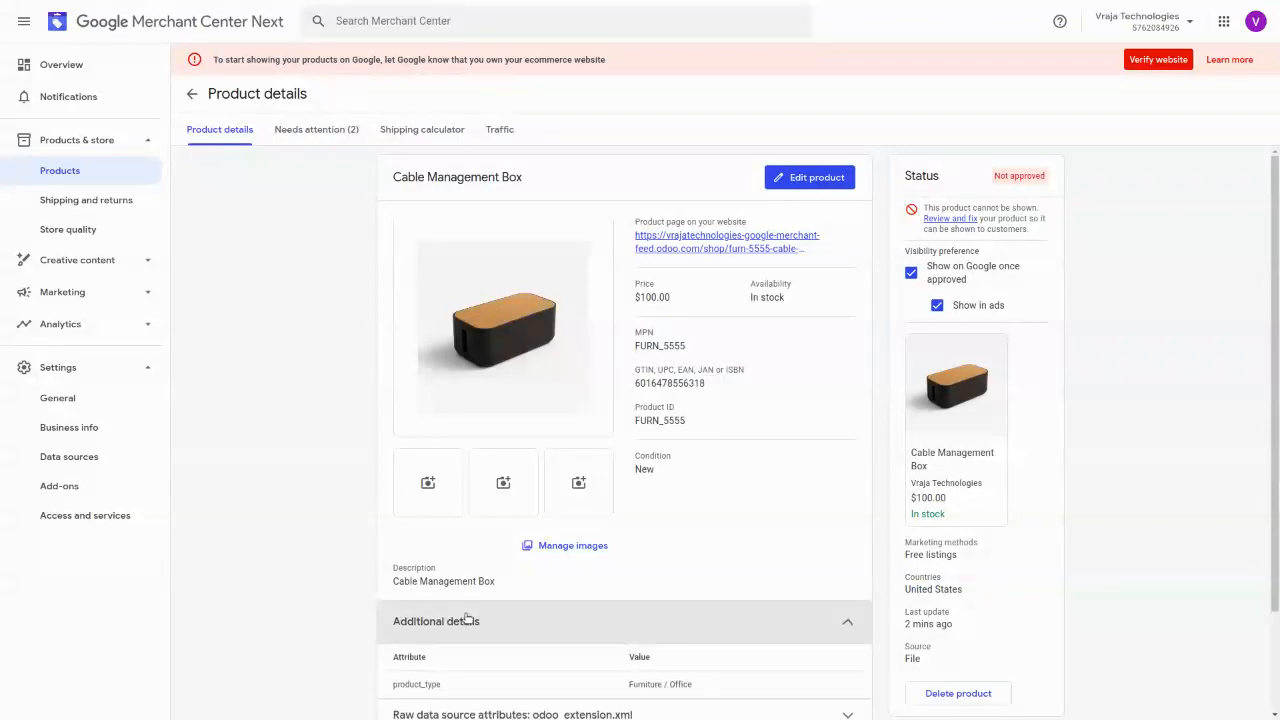
pyautogui.scroll(-1, 471, 620)
pyautogui.click(508, 603)
pyautogui.scroll(-1, 508, 603)
pyautogui.scroll(-2, 508, 600)
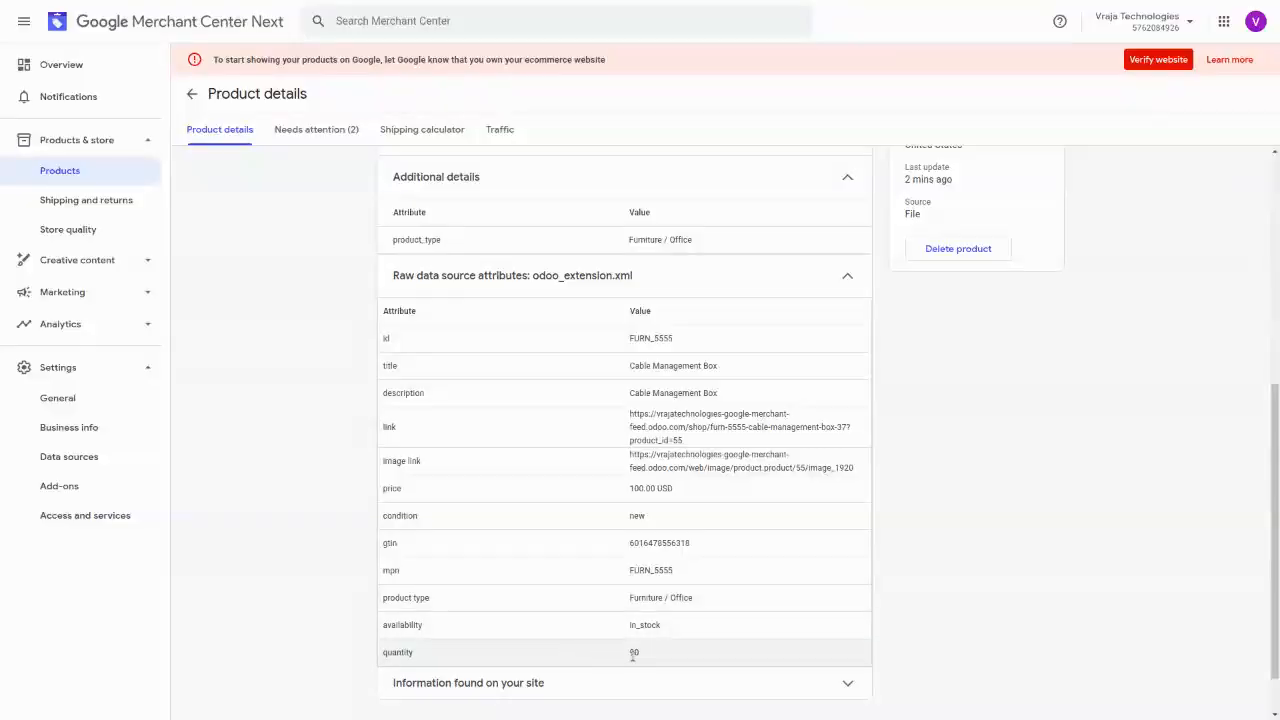
# - Review the Cable Management Box's main product details, including its image, price, availability and identifiers
pyautogui.scroll(3, 686, 609)
pyautogui.scroll(1, 688, 611)
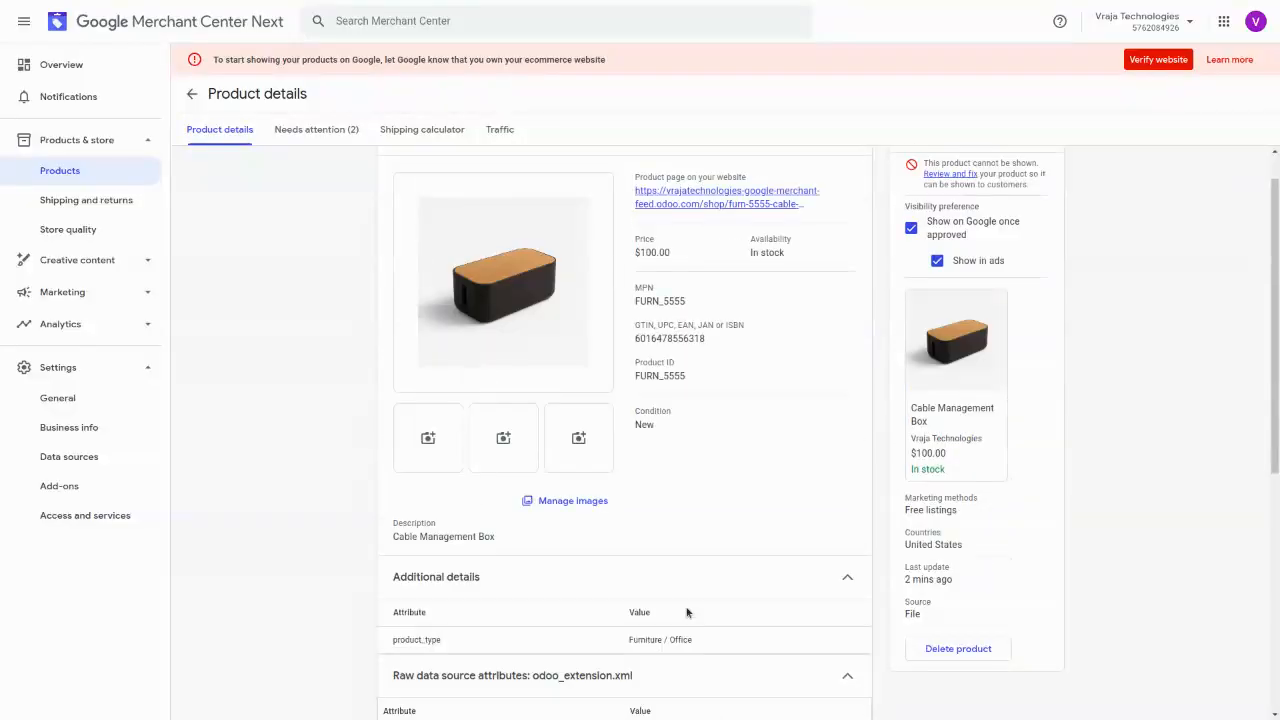
pyautogui.scroll(1, 686, 612)
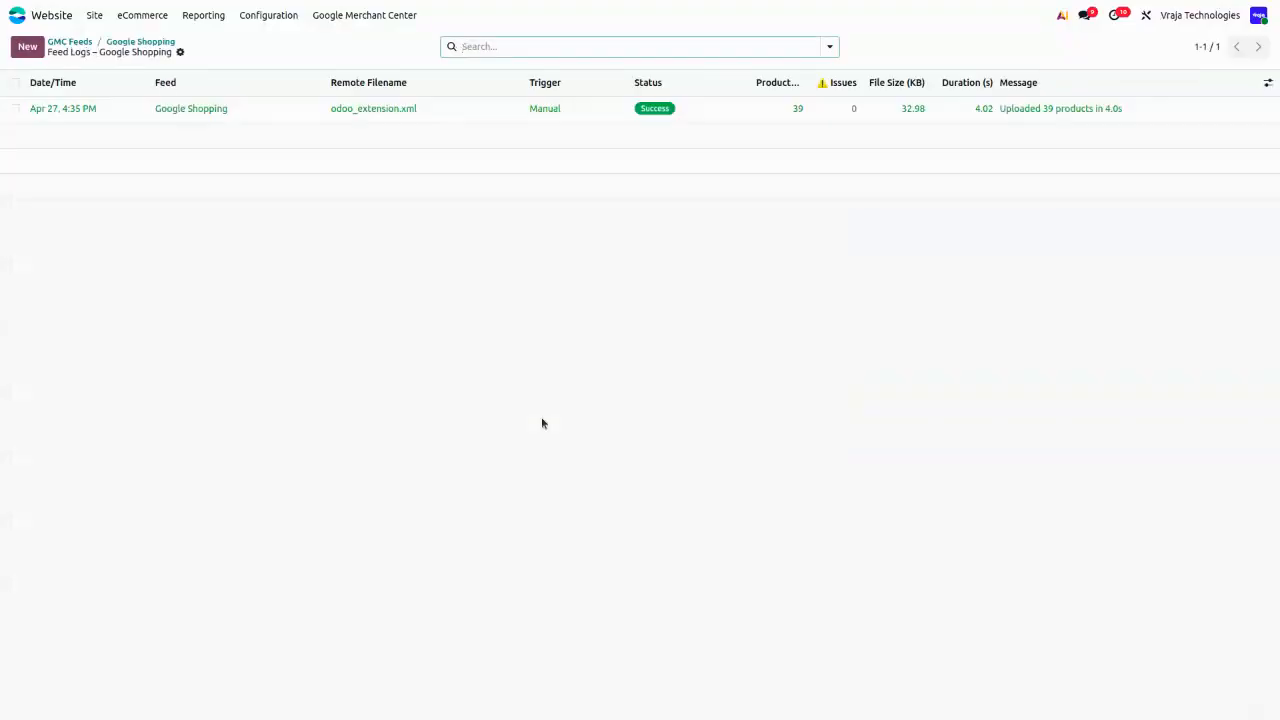
# - Switch to Odoo, return from the feed logs to the Google Shopping feed, and review its feed column mappings
pyautogui.click(136, 43)
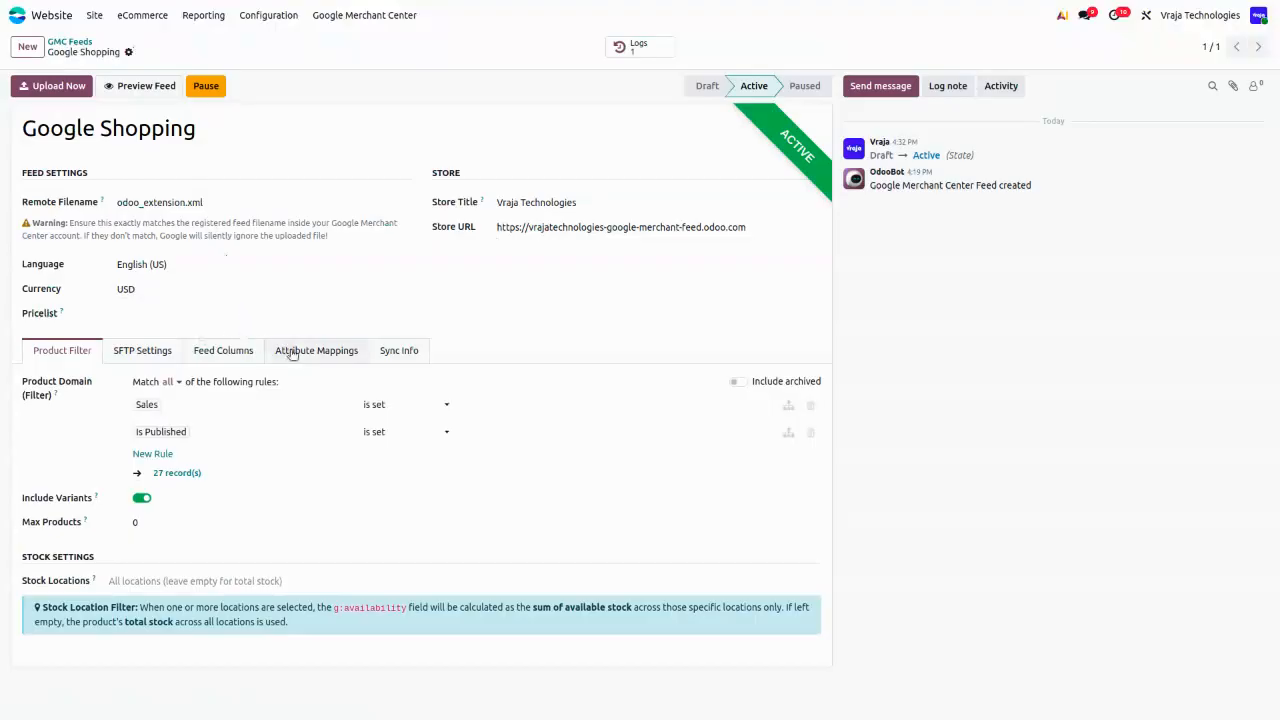
pyautogui.click(227, 360)
pyautogui.scroll(-2, 229, 365)
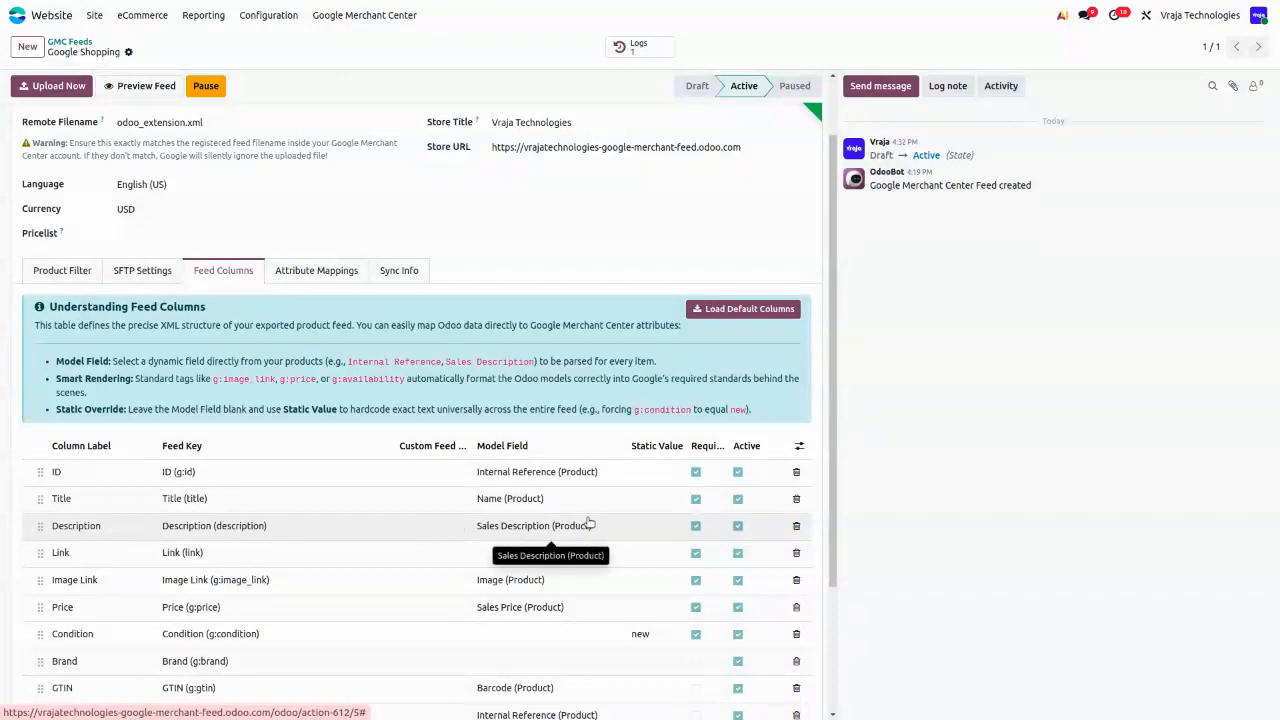
pyautogui.scroll(1, 420, 503)
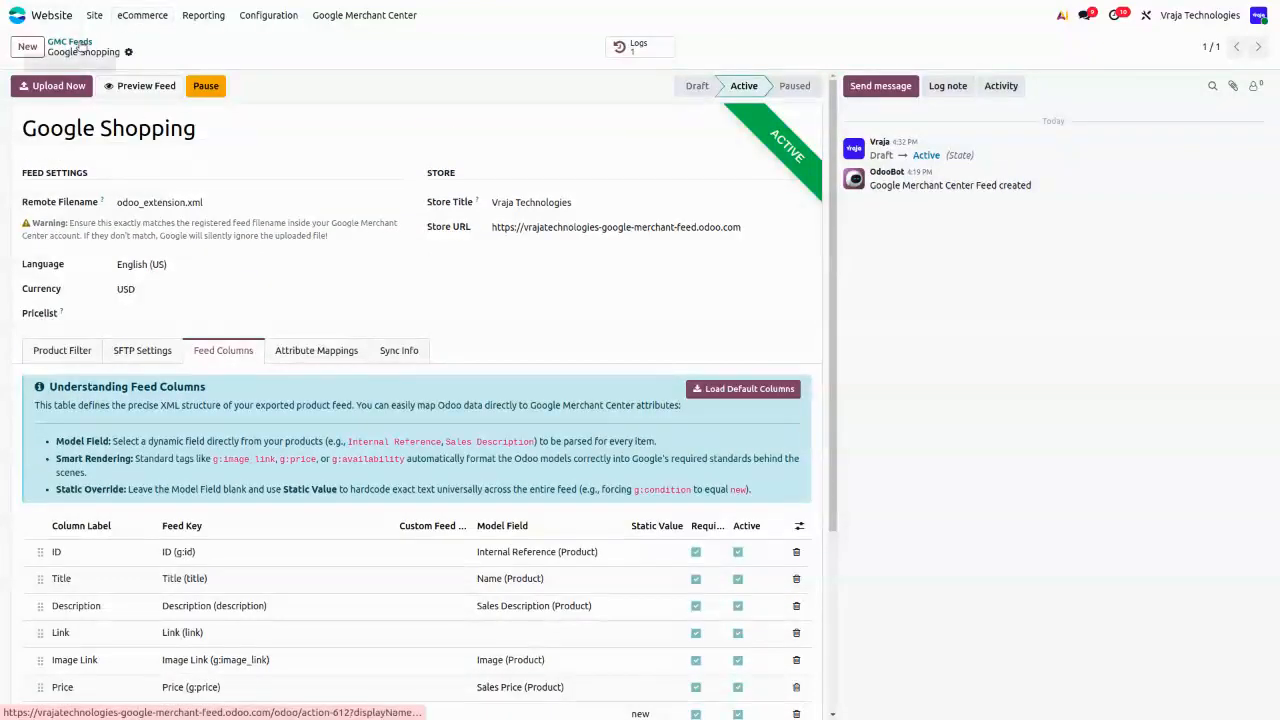
# - Leave the feed and open the Drawer Black product from the eCommerce product catalogue
pyautogui.click(85, 42)
pyautogui.click(138, 17)
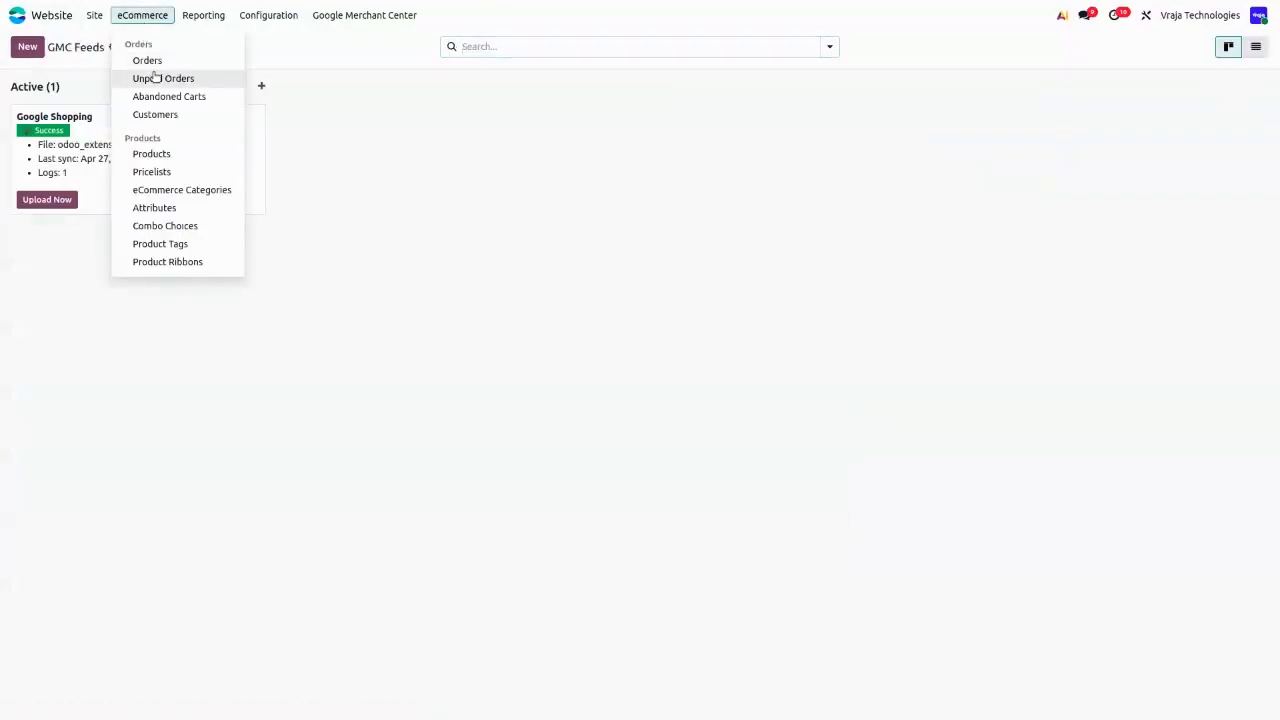
pyautogui.click(160, 157)
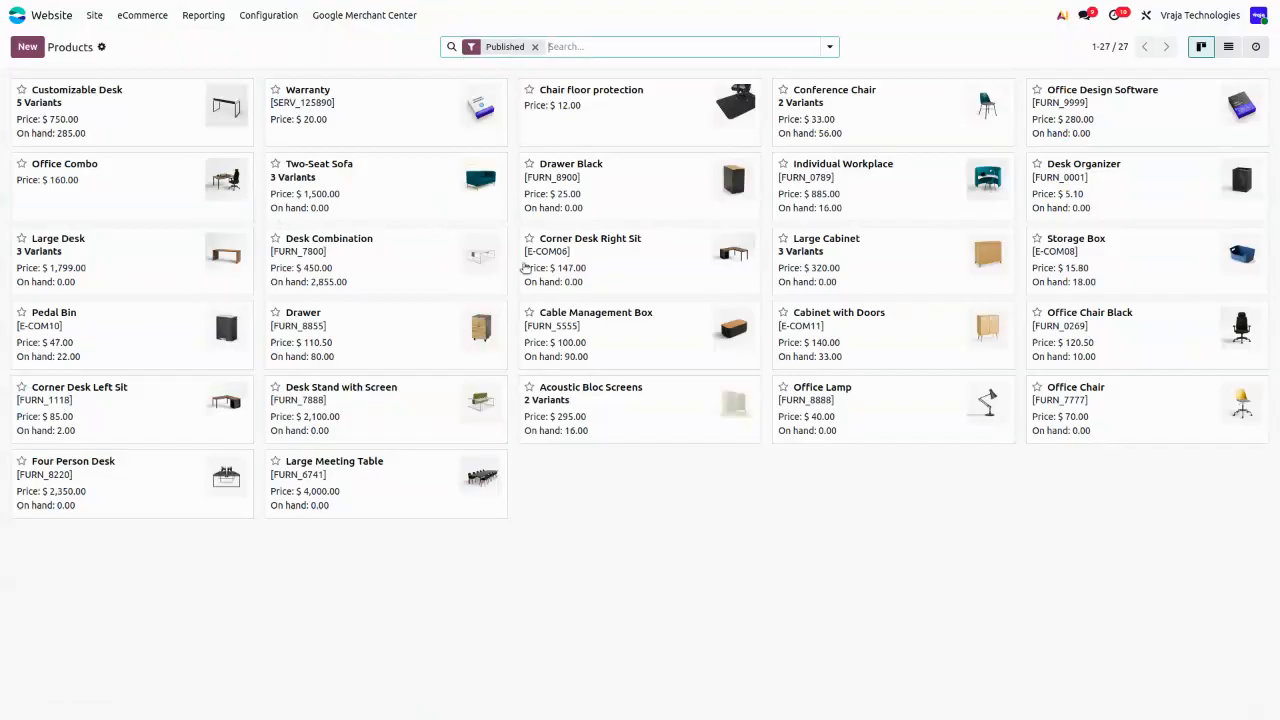
pyautogui.click(666, 205)
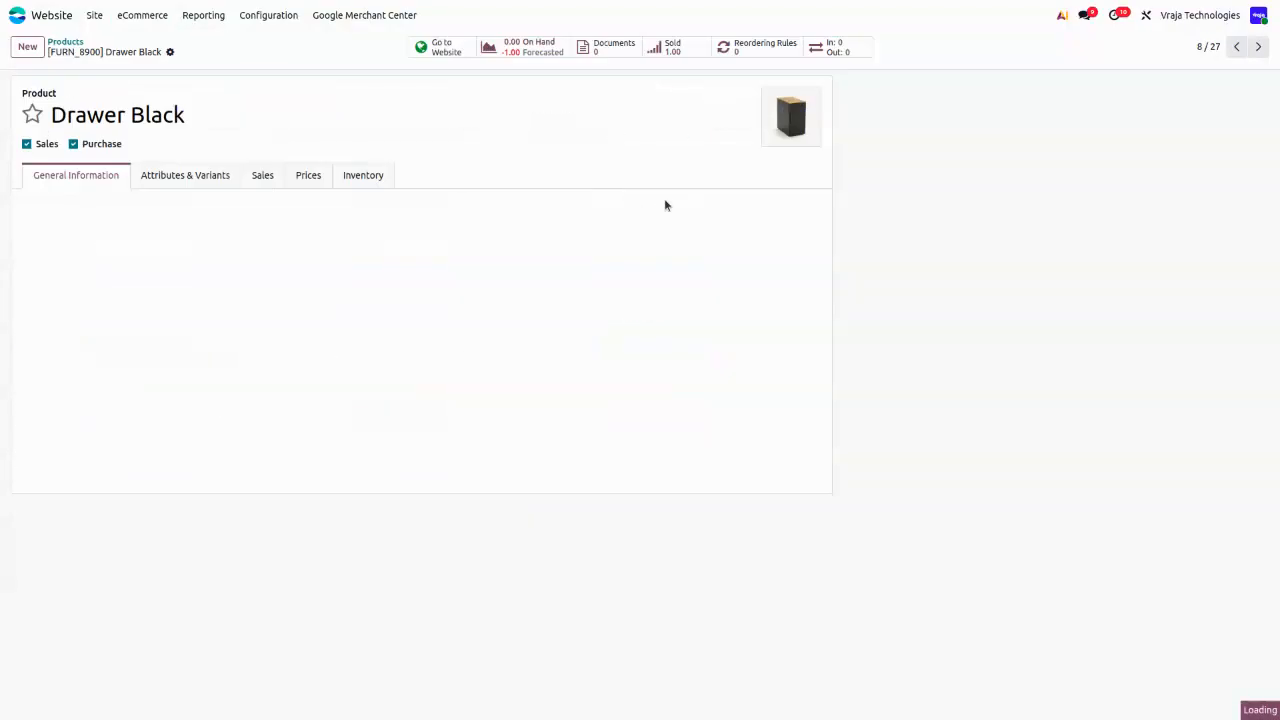
# - Clear Drawer Black's quotation description in its sales information and save the product
pyautogui.click(260, 176)
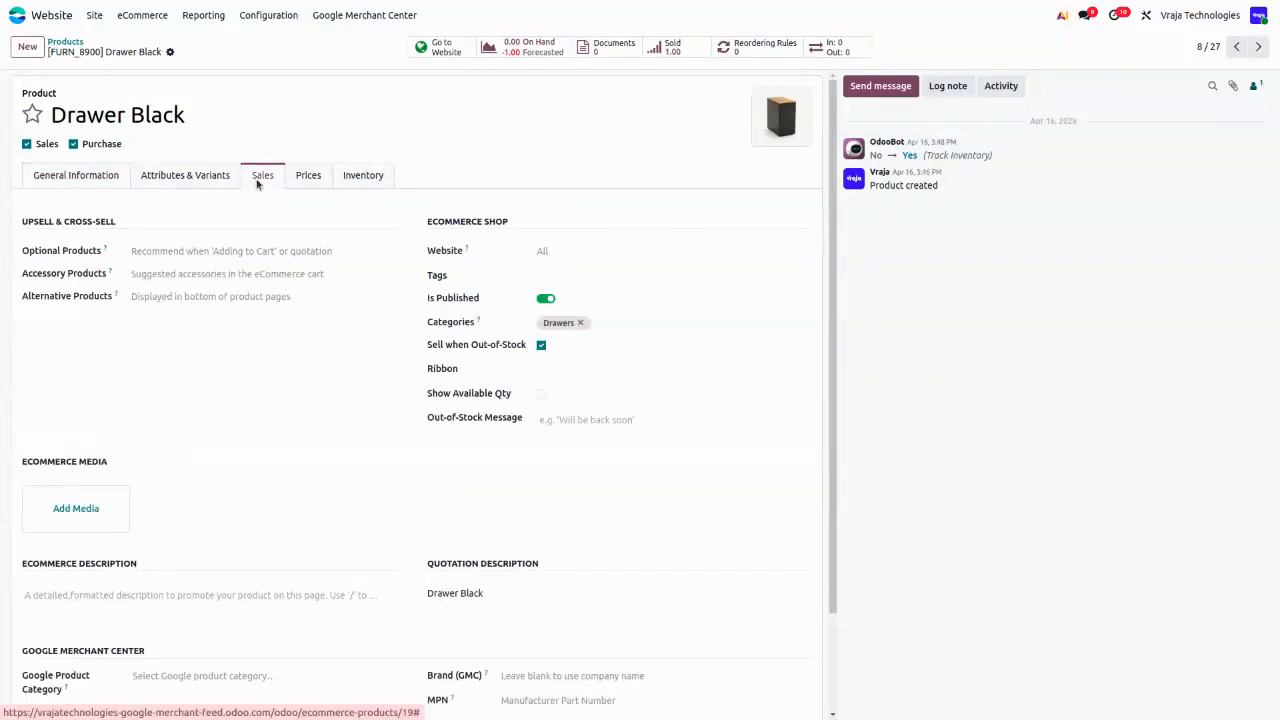
pyautogui.scroll(-2, 315, 372)
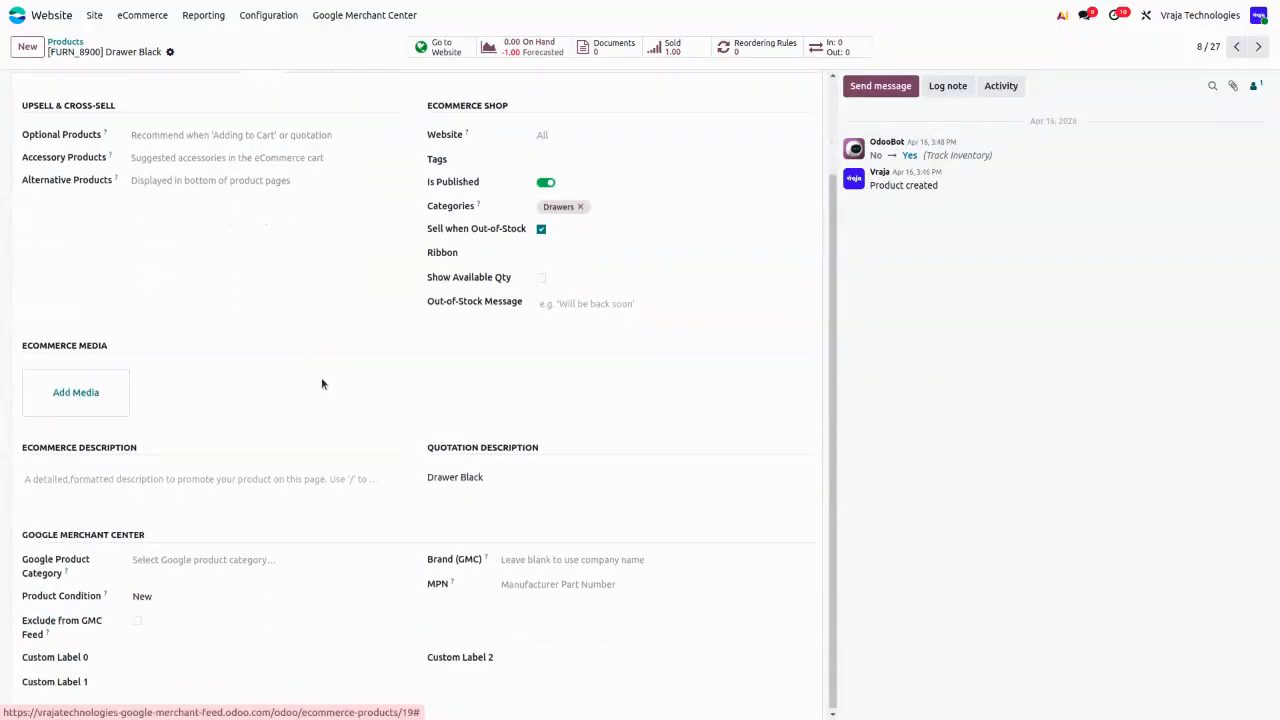
pyautogui.click(506, 474)
pyautogui.hotkey('ctrl', 'a')
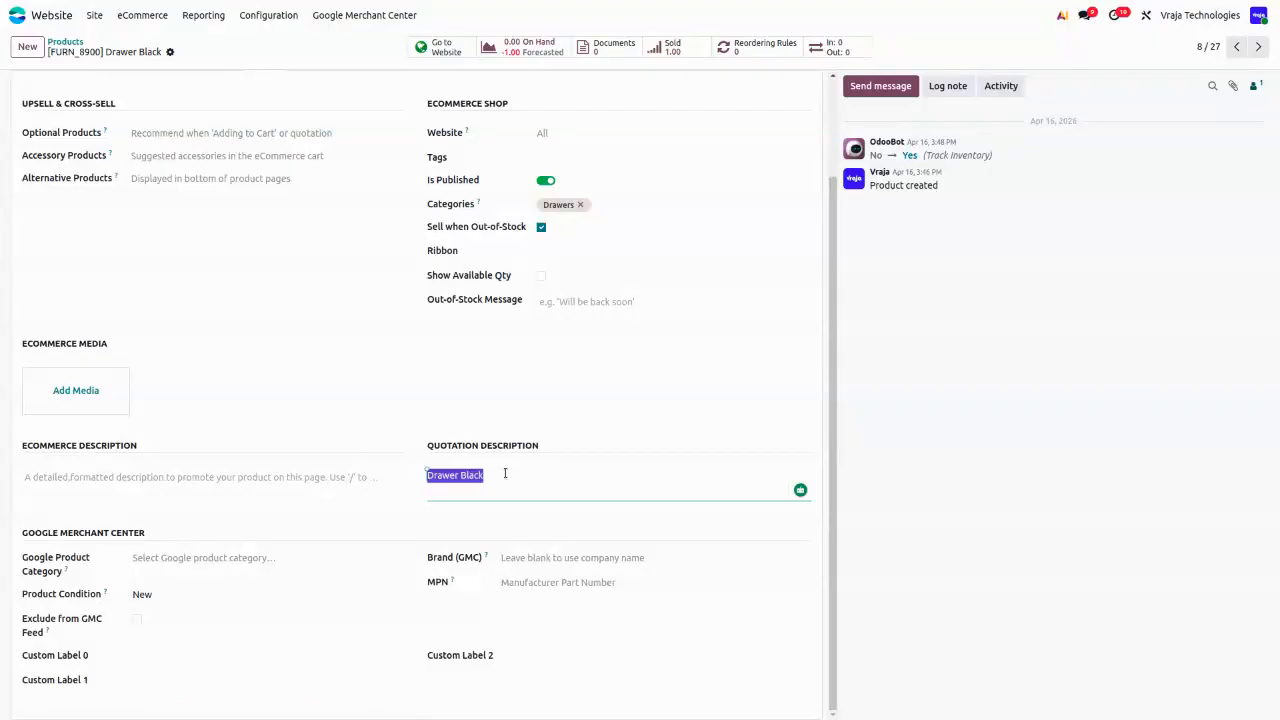
pyautogui.press('BackSpace')
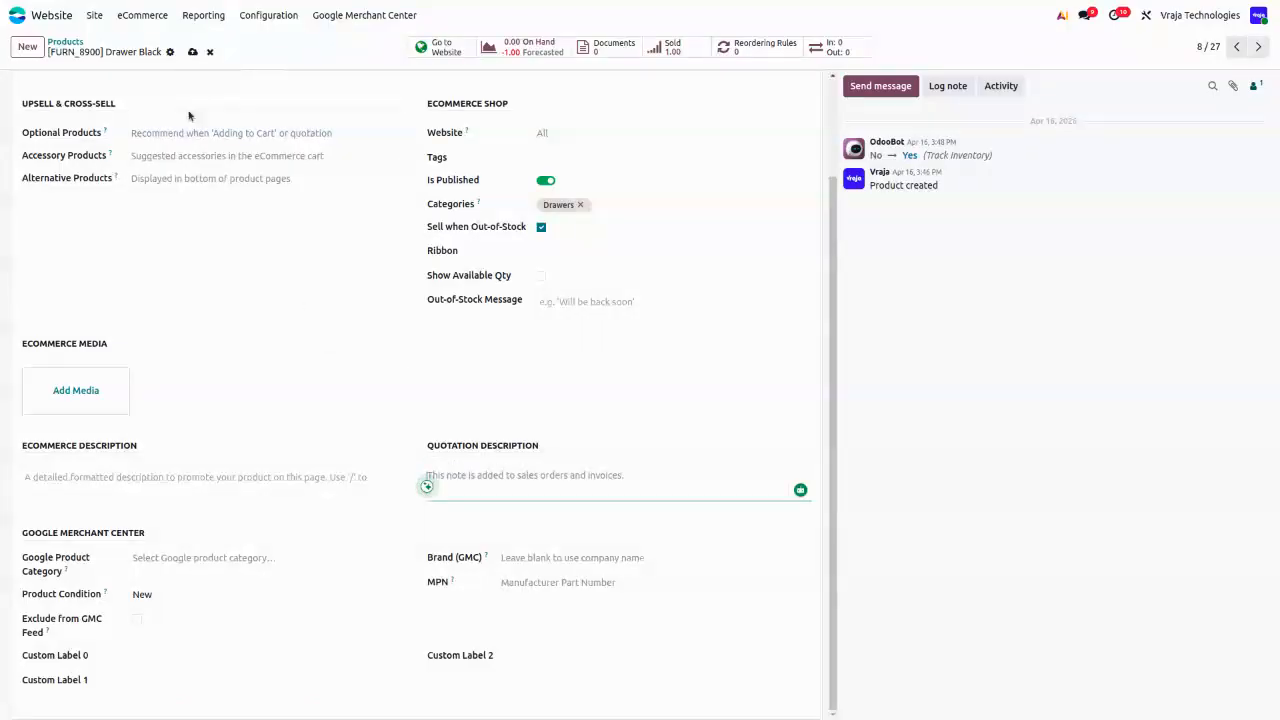
pyautogui.click(192, 52)
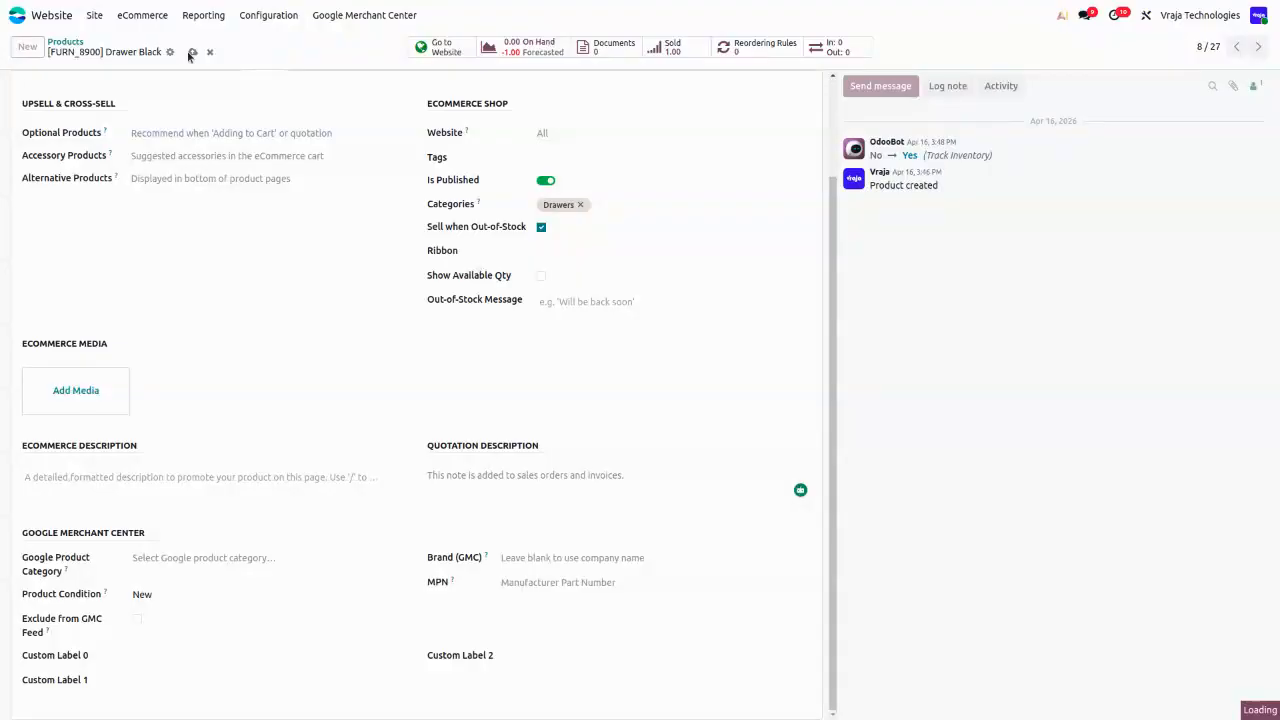
# - Reopen the Google Shopping feed from the Google Merchant Center feeds and check its feed column mappings
pyautogui.click(66, 42)
pyautogui.click(330, 18)
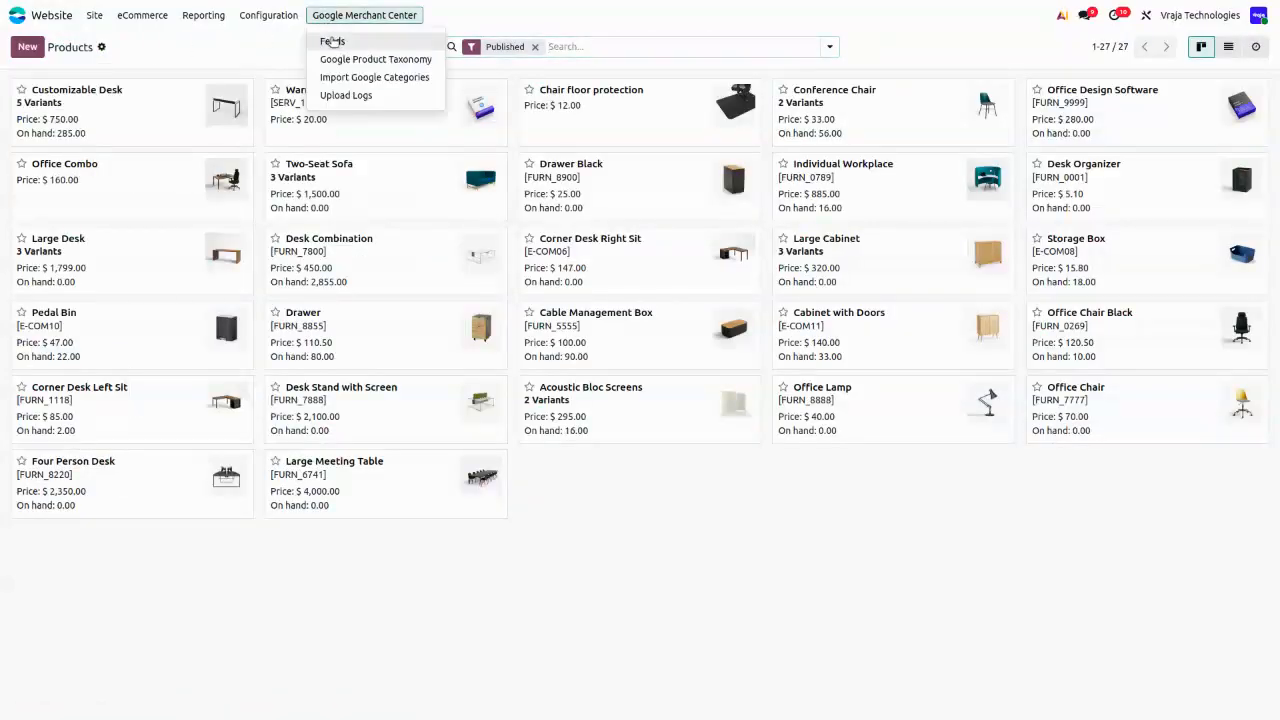
pyautogui.click(332, 41)
pyautogui.click(181, 147)
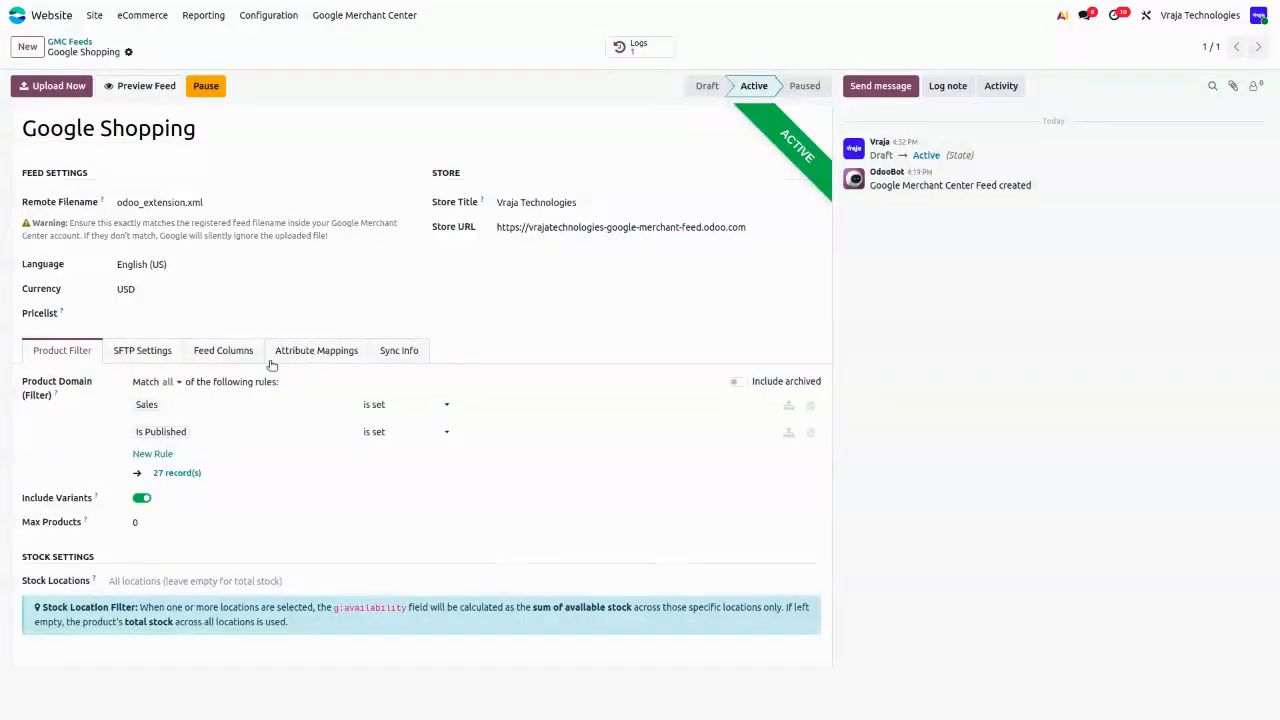
pyautogui.click(218, 352)
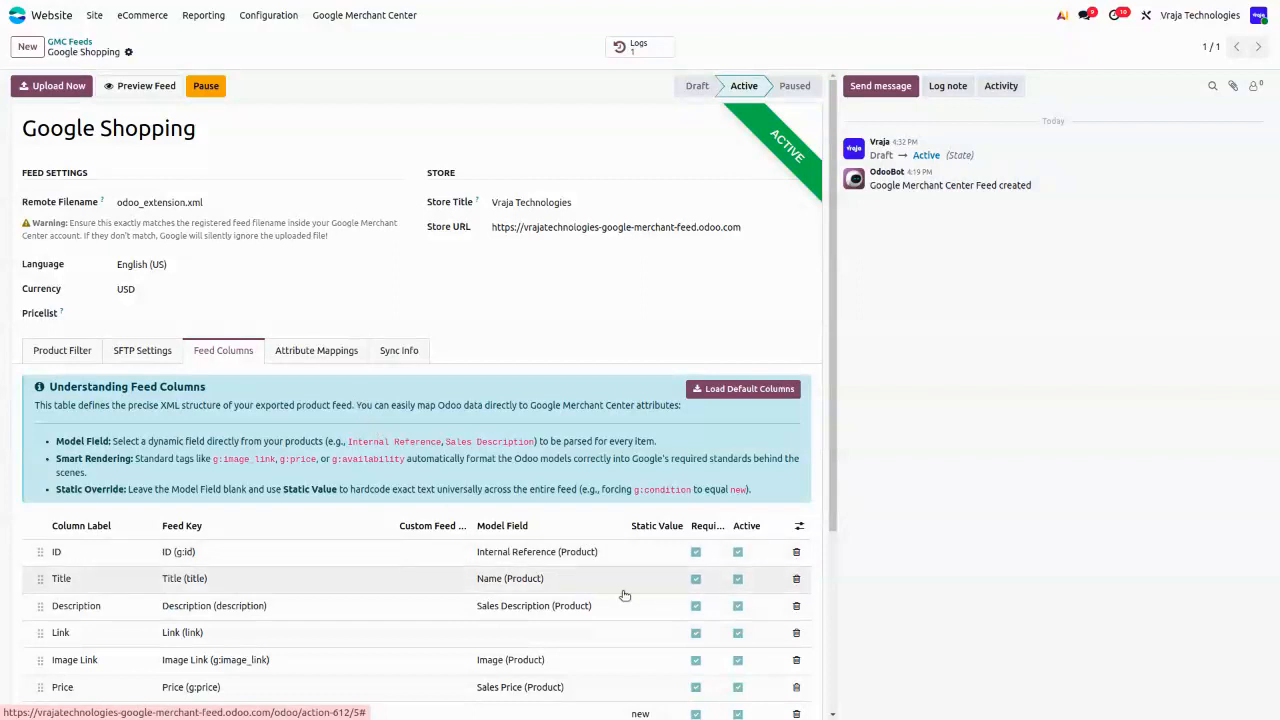
# - Return to the feed's product filter settings, upload the feed manually, and dismiss the upload notification
pyautogui.click(67, 360)
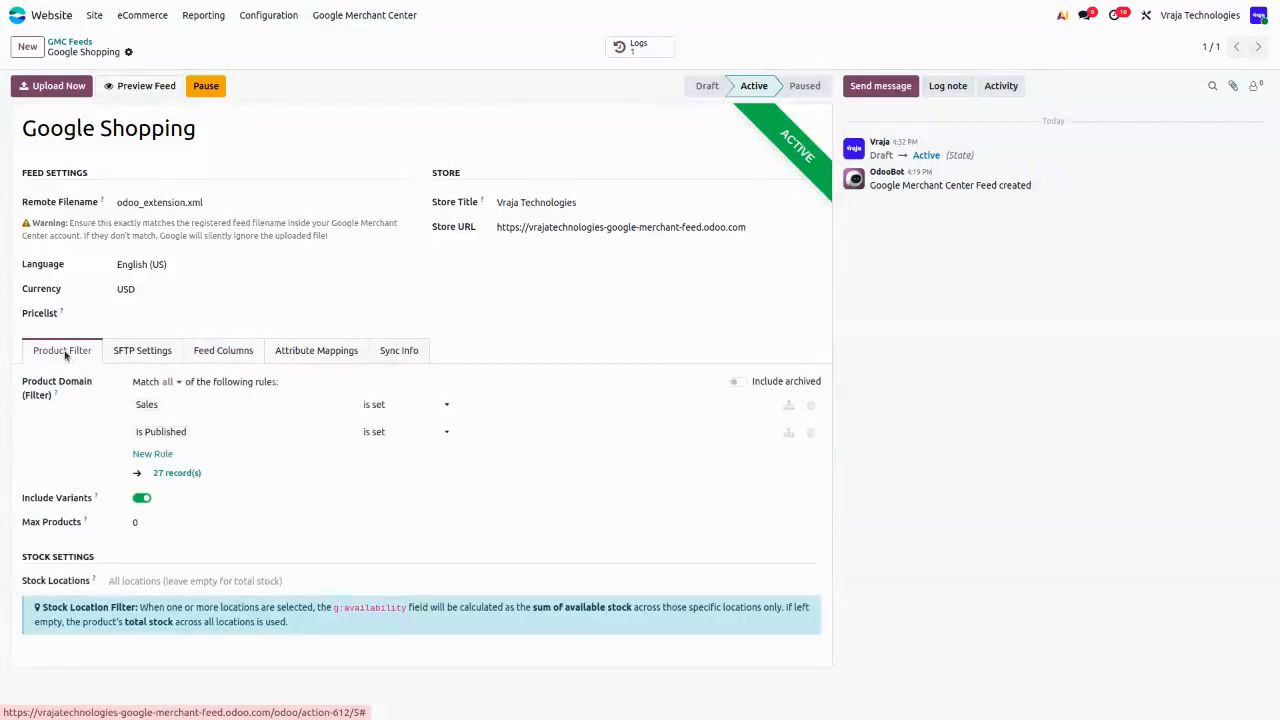
pyautogui.click(50, 87)
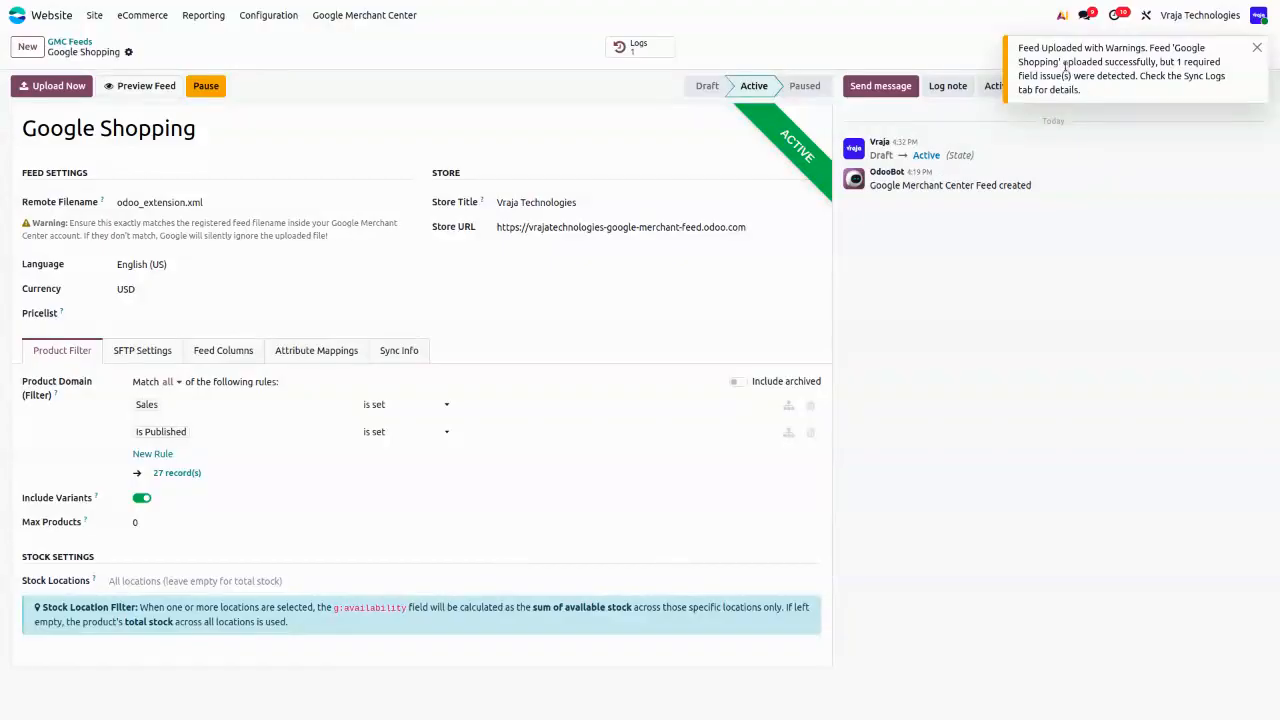
pyautogui.click(1257, 47)
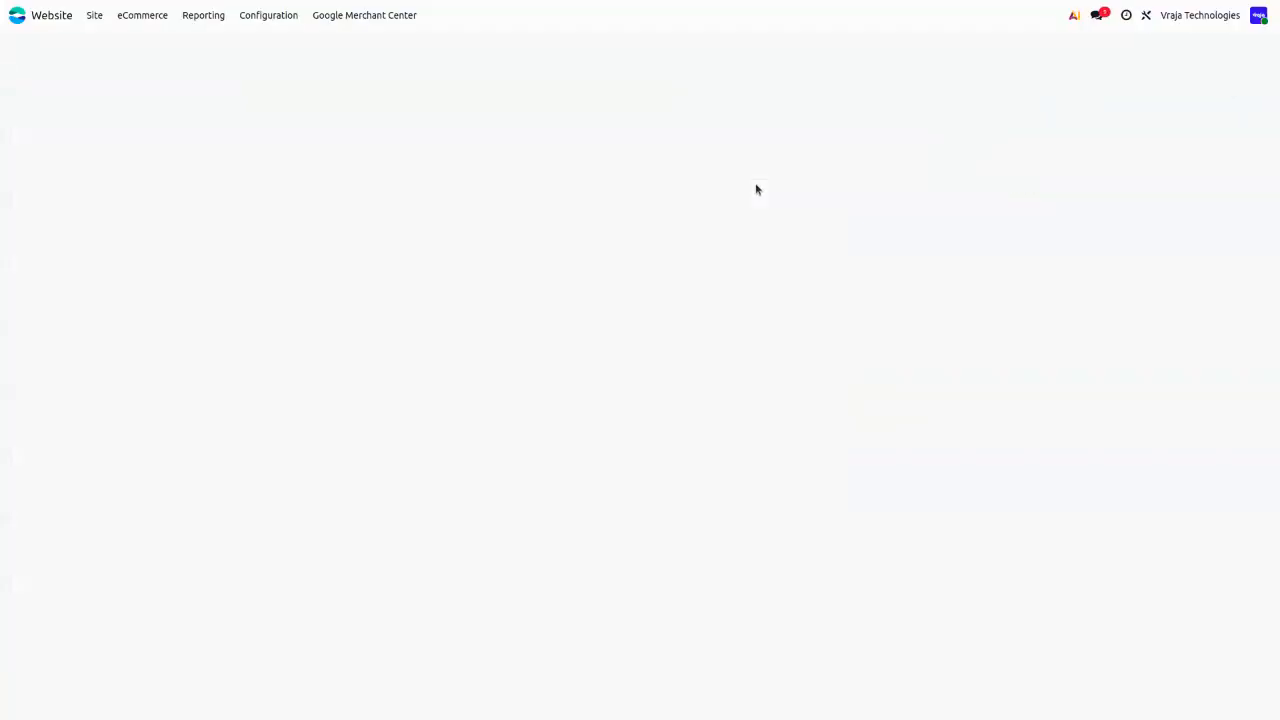
# - Open the feed's newest upload log entry and examine its missing required fields report for the affected field and product
pyautogui.click(632, 46)
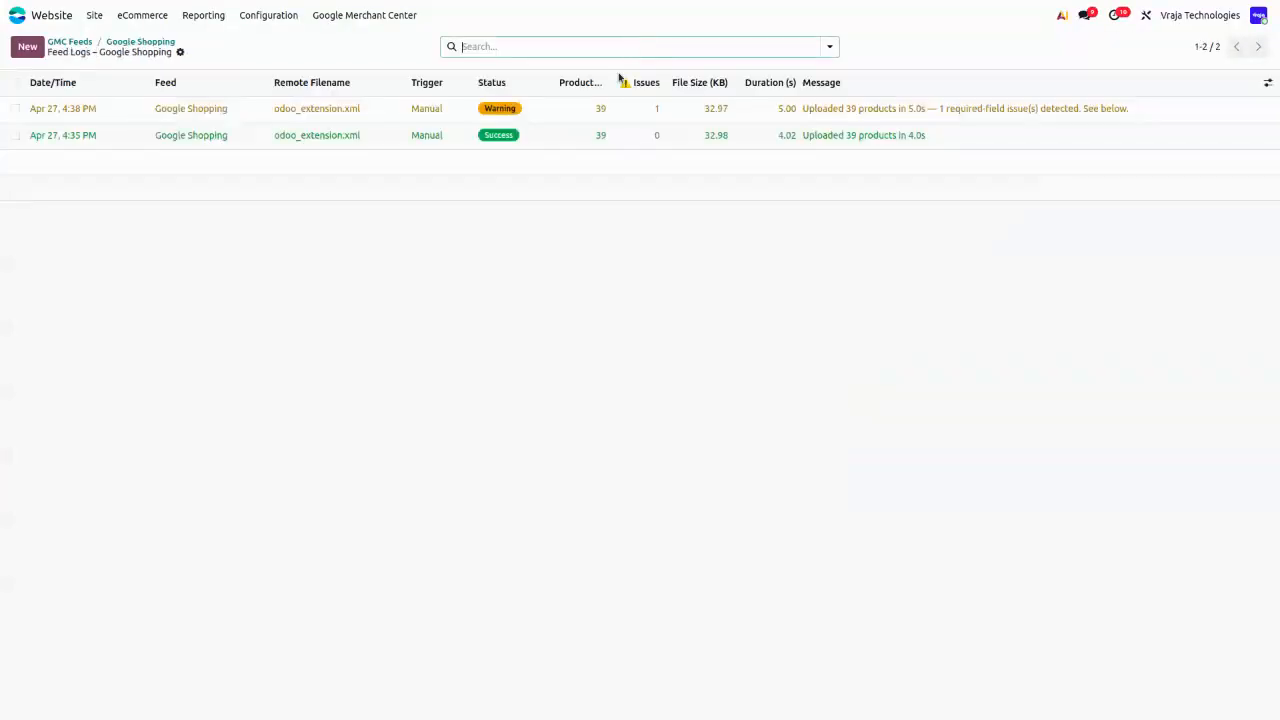
pyautogui.click(410, 108)
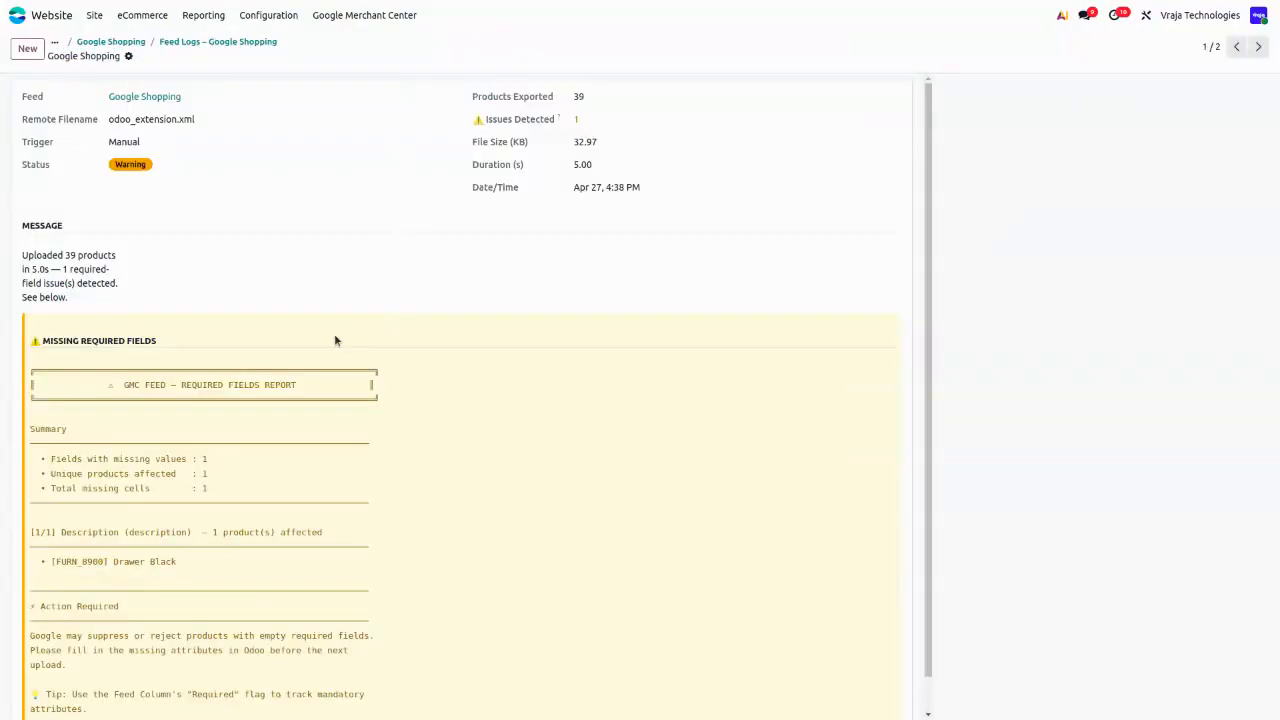
pyautogui.scroll(-1, 346, 331)
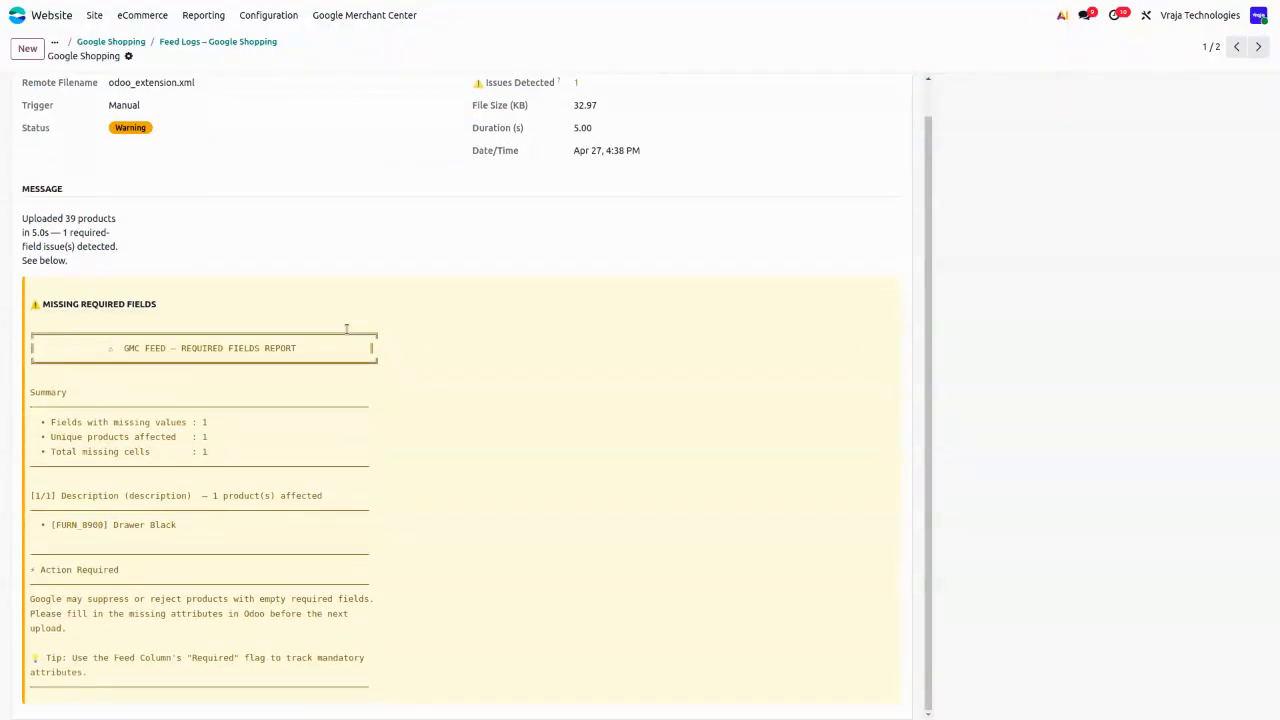
pyautogui.moveTo(57, 495); pyautogui.dragTo(180, 492)
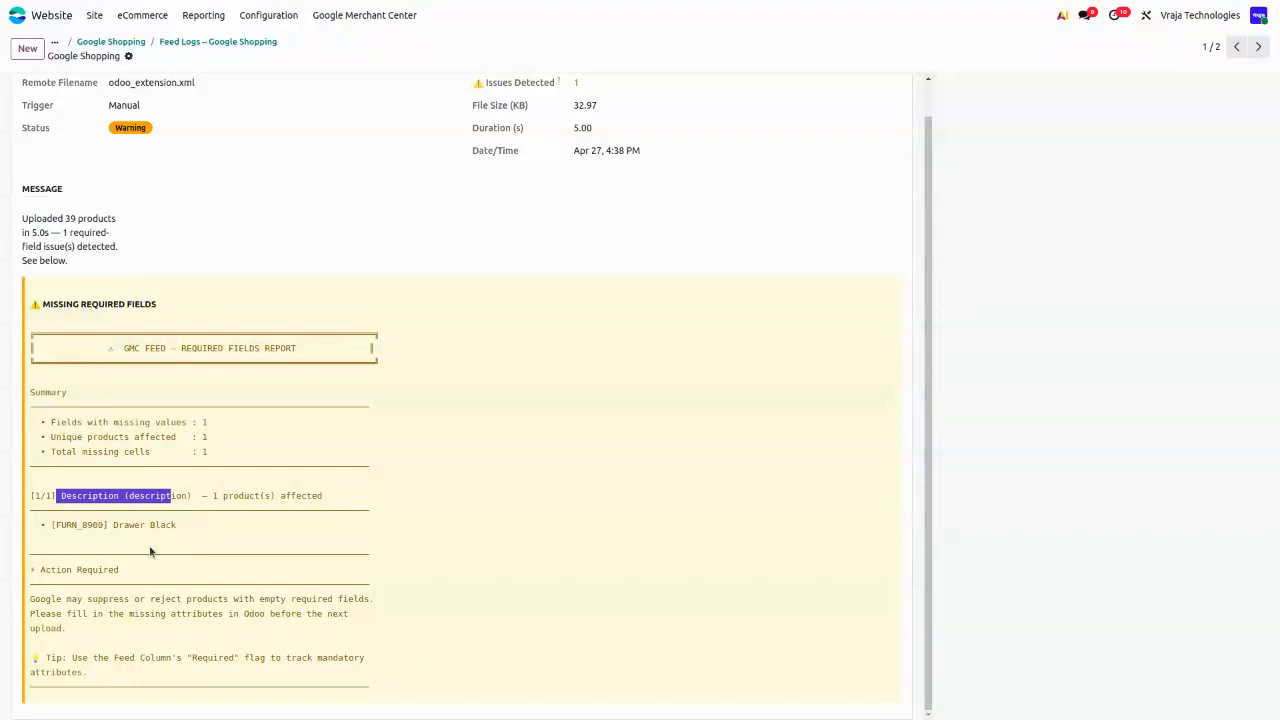
pyautogui.moveTo(114, 524); pyautogui.dragTo(203, 532)
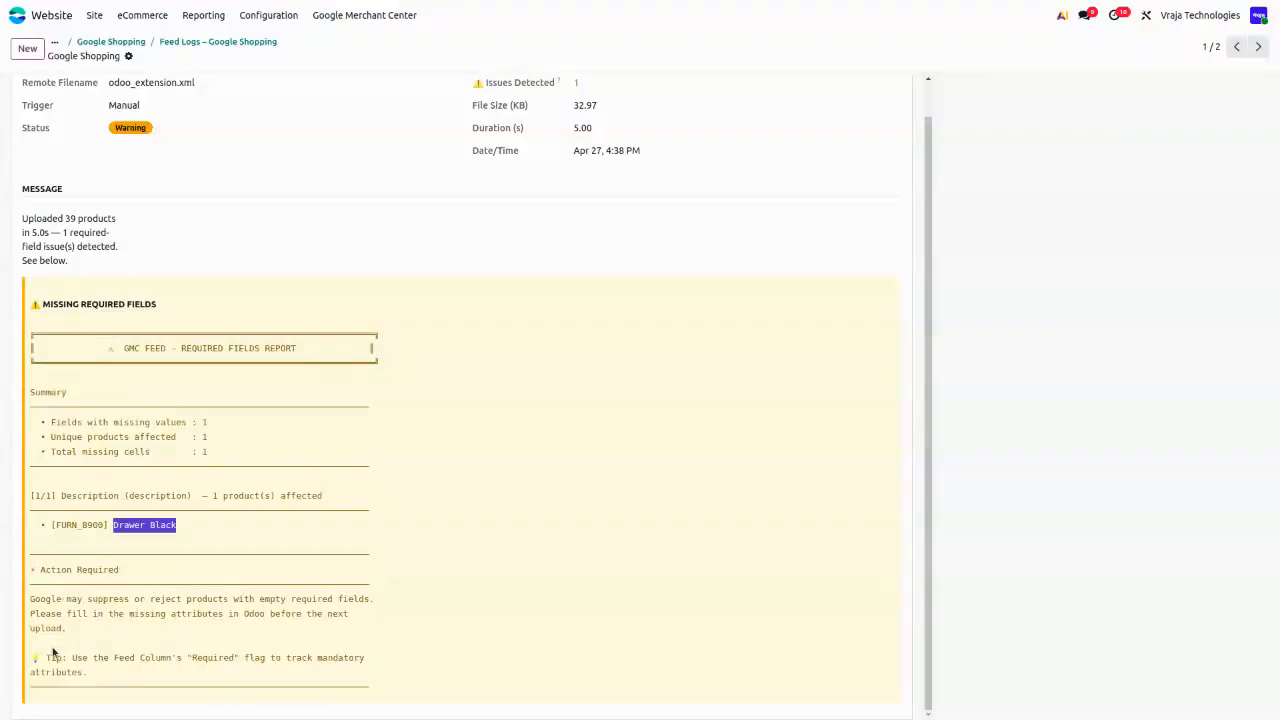
pyautogui.scroll(1, 120, 628)
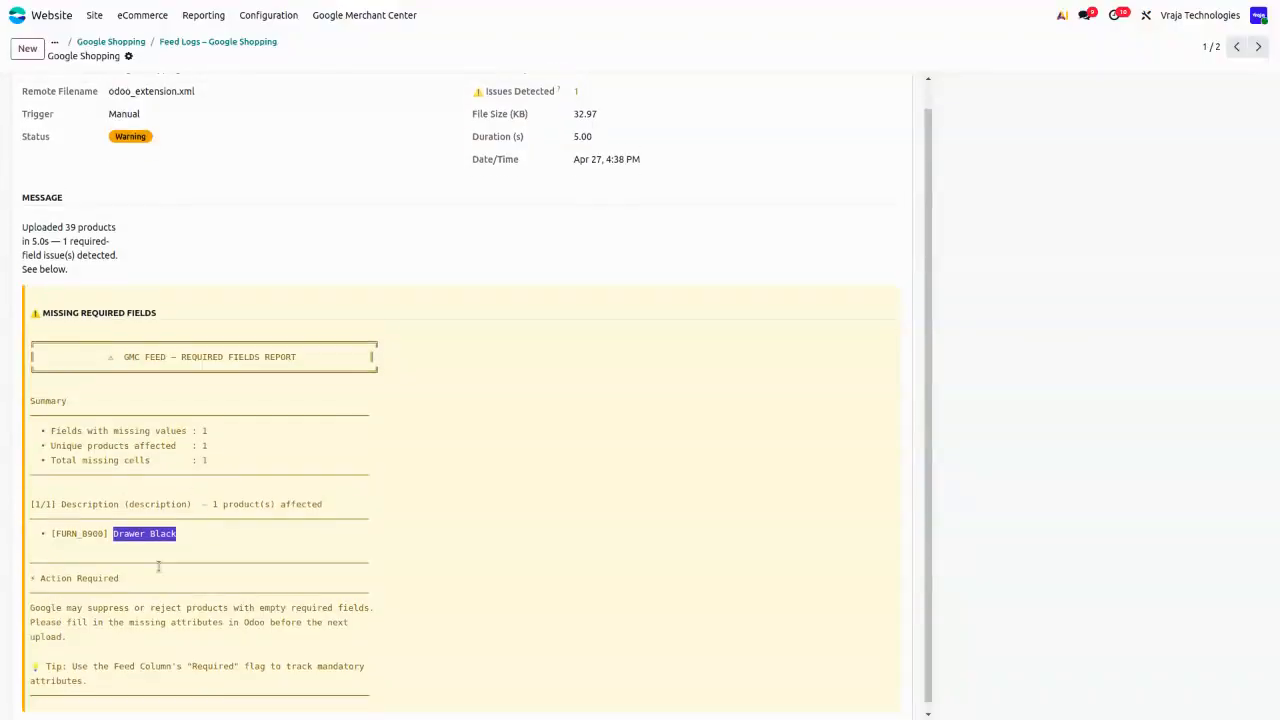
# - Reopen the warning log entry to recheck the affected product, and go back to the Google Shopping feed
pyautogui.click(232, 45)
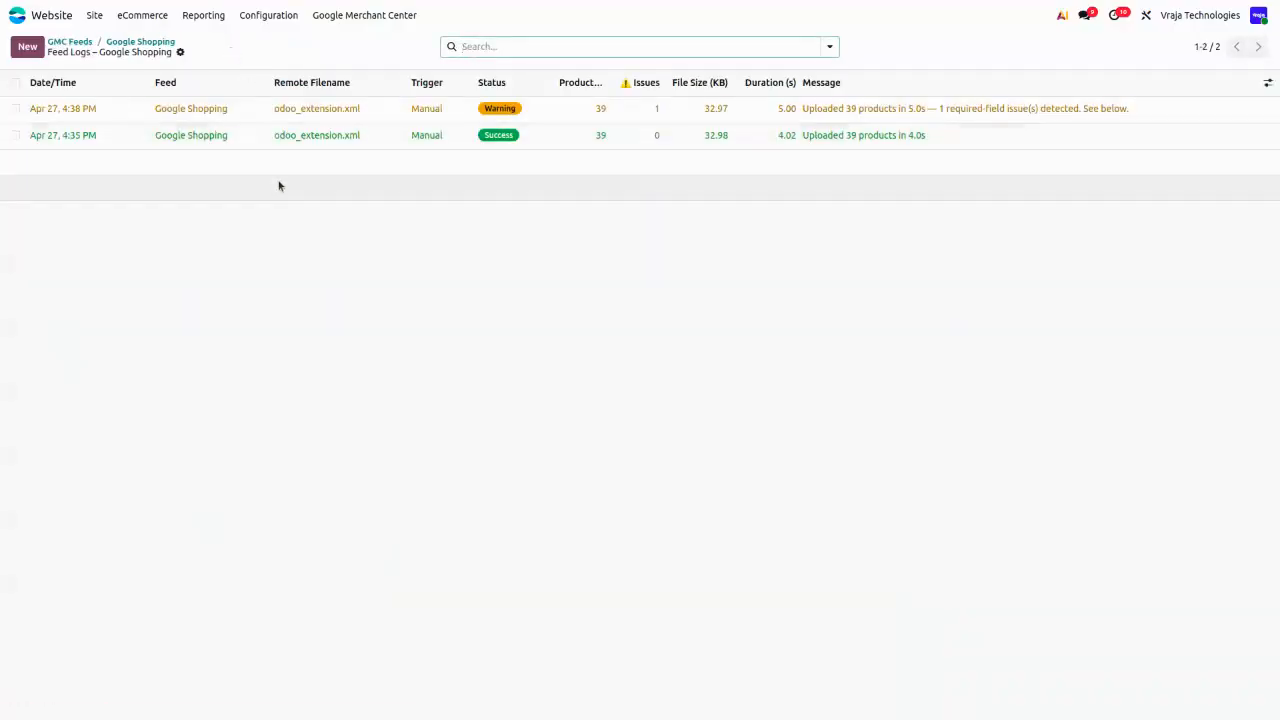
pyautogui.click(349, 108)
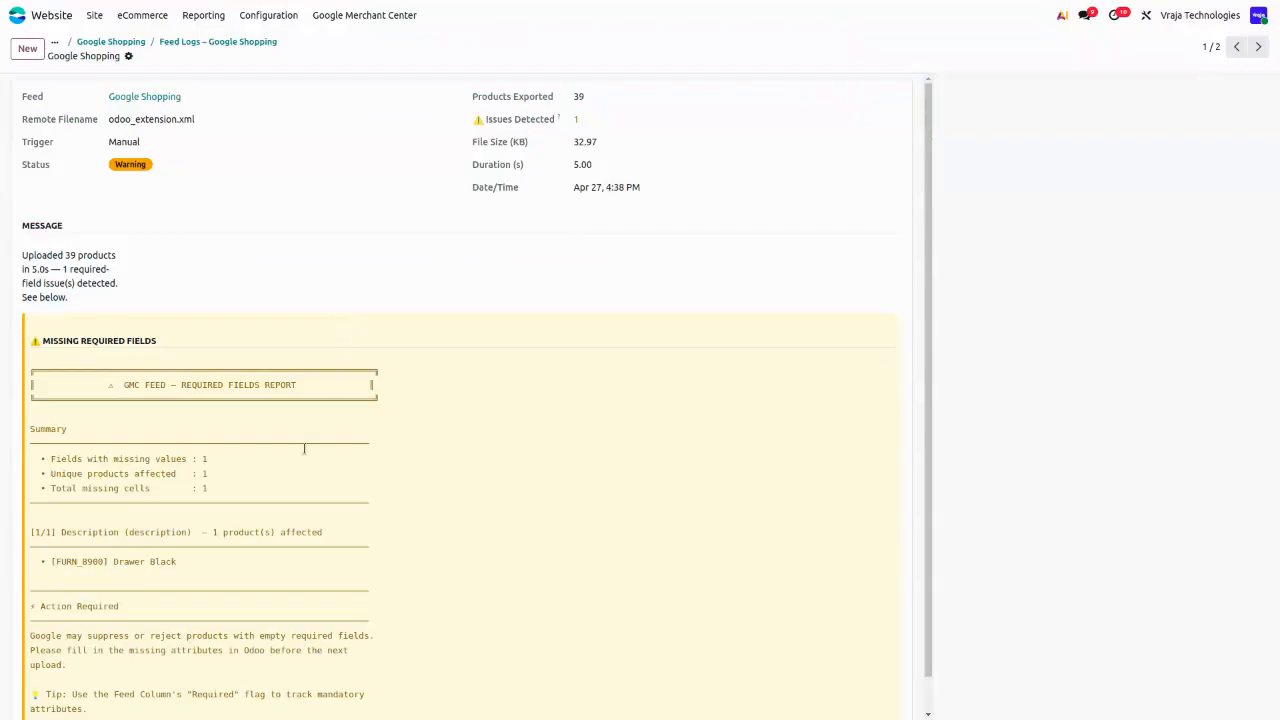
pyautogui.moveTo(110, 561); pyautogui.dragTo(176, 562)
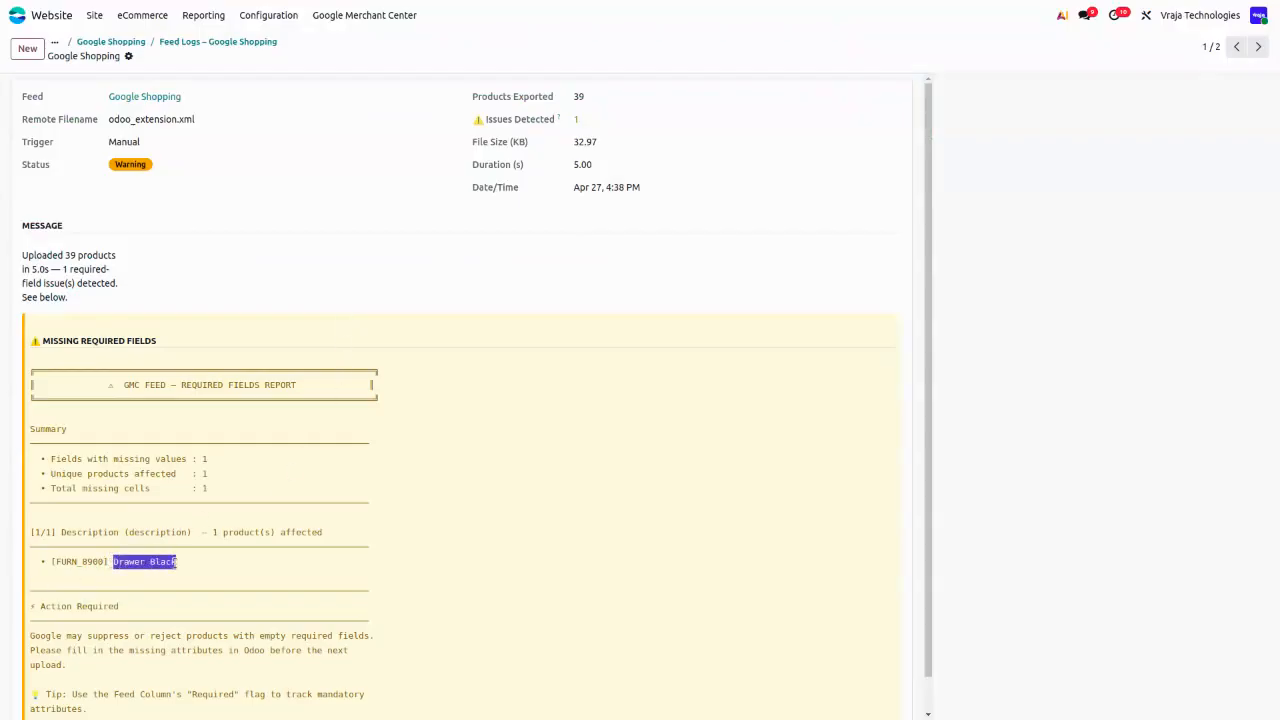
pyautogui.click(208, 44)
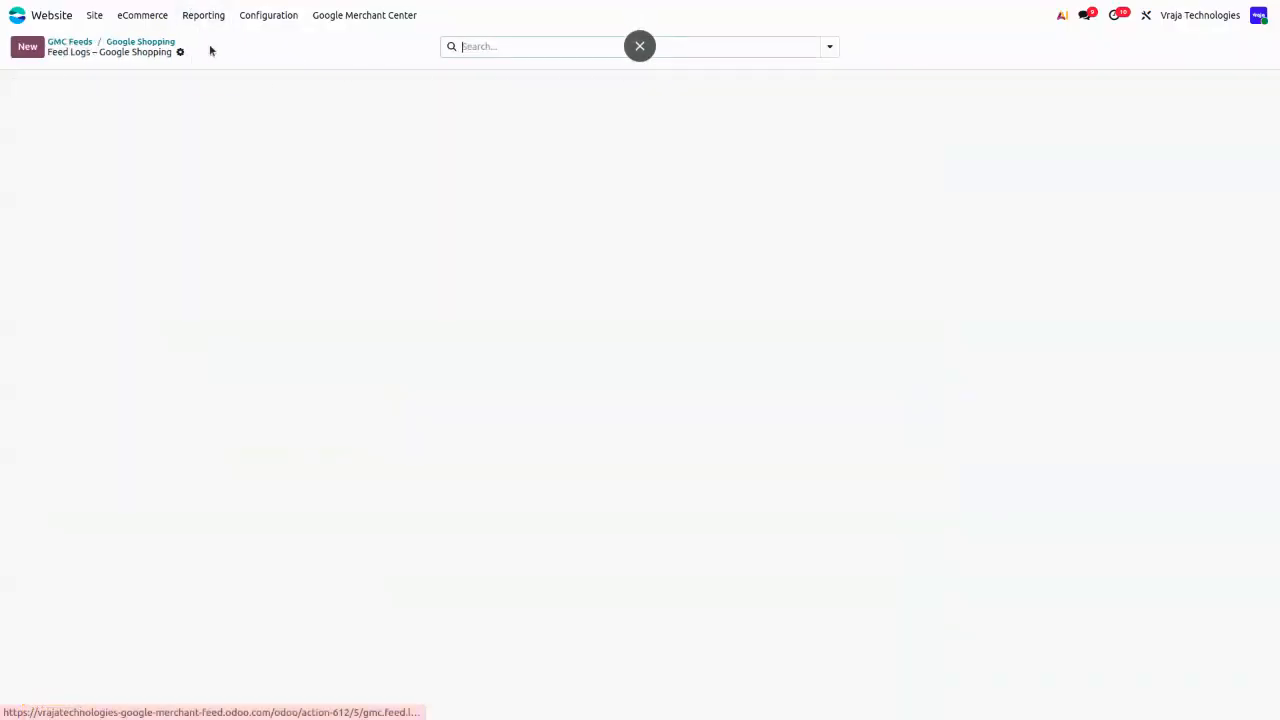
pyautogui.click(150, 43)
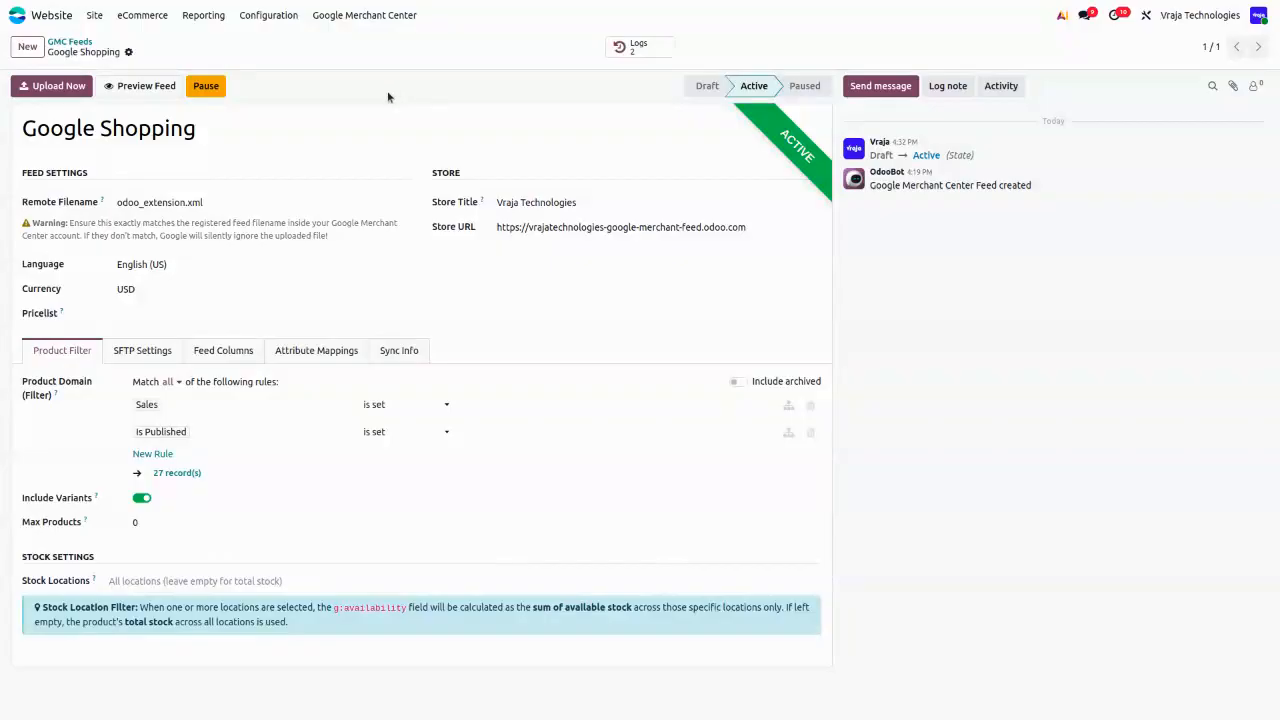
# - Pause the Google Shopping feed and return to Odoo's home screen in full-screen view
pyautogui.click(206, 88)
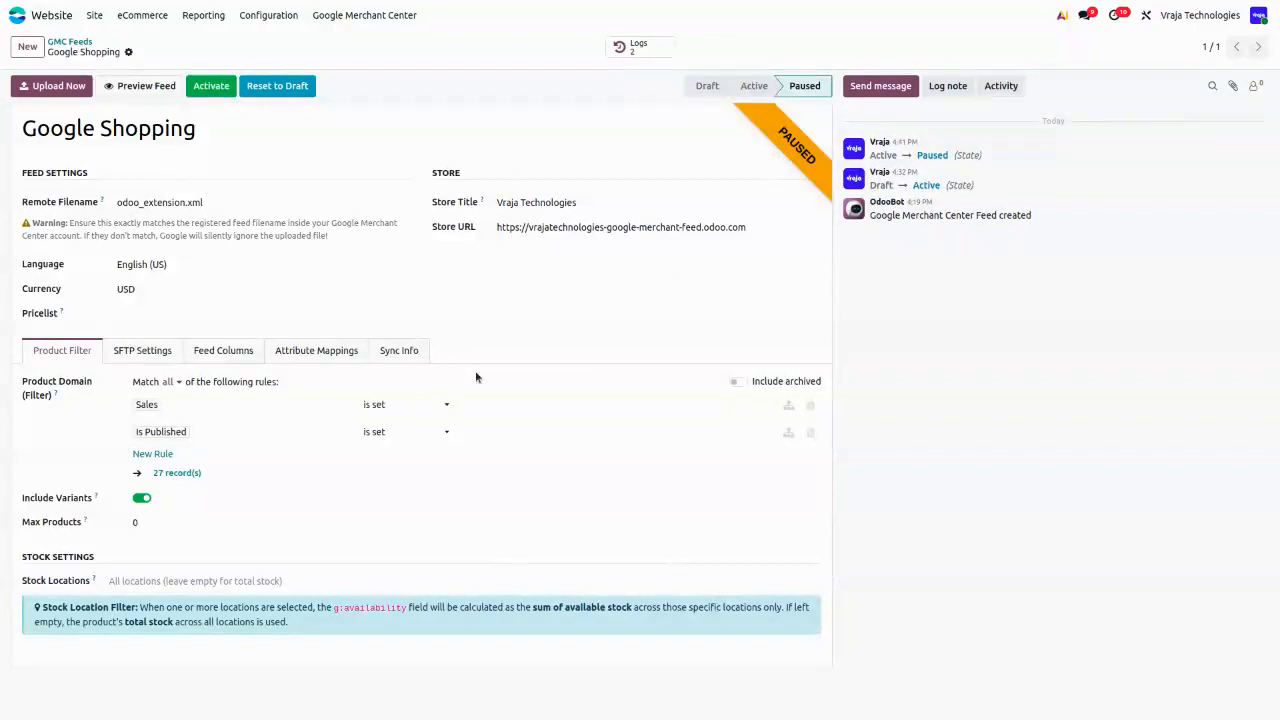
pyautogui.click(17, 15)
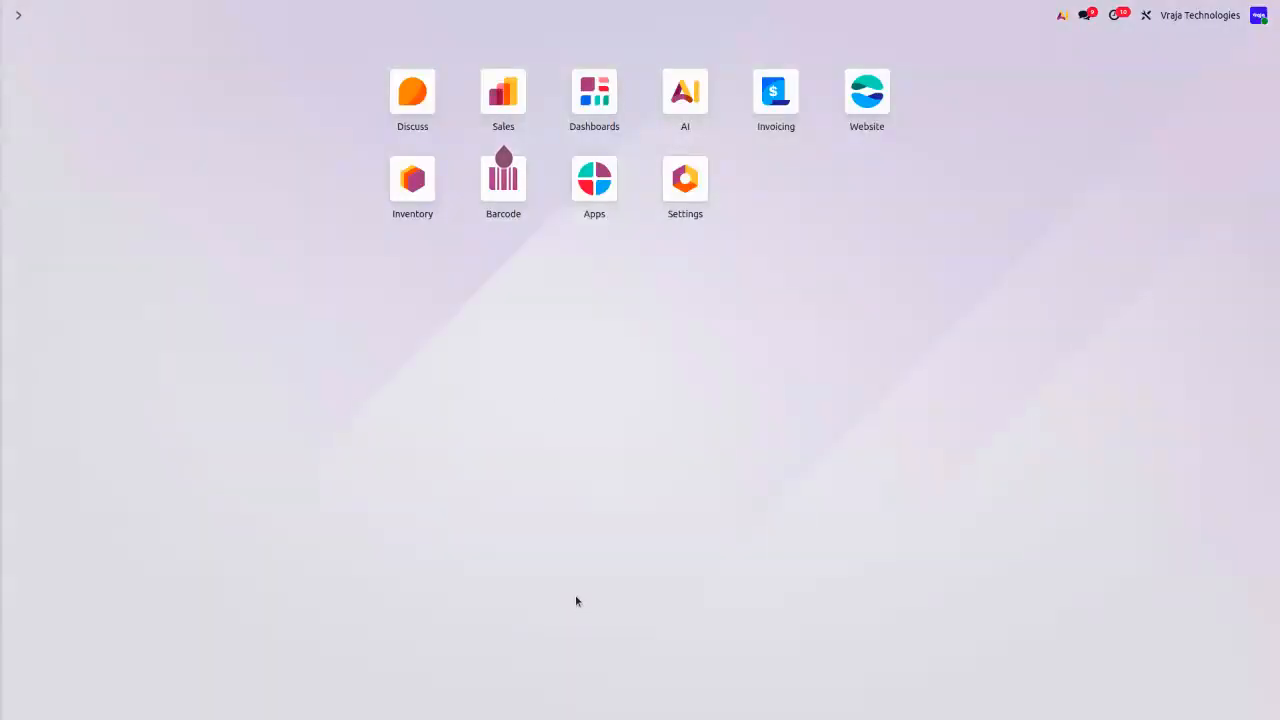
pyautogui.press('F11')
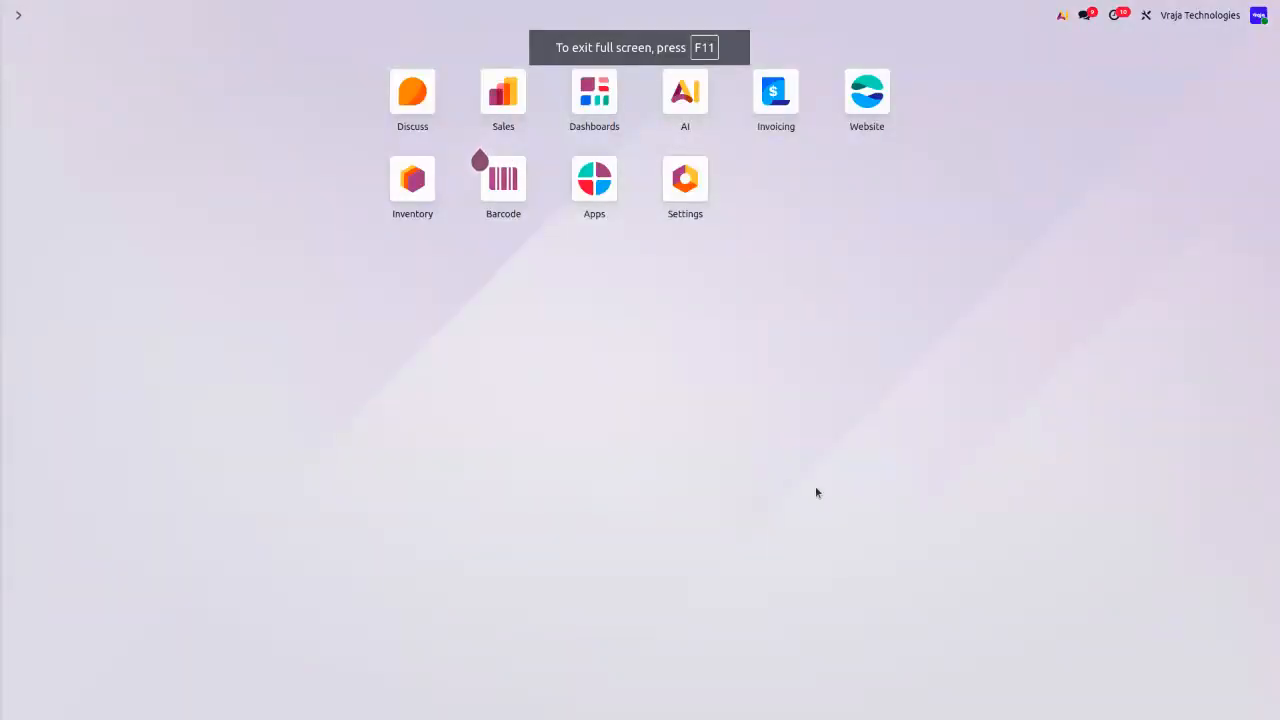